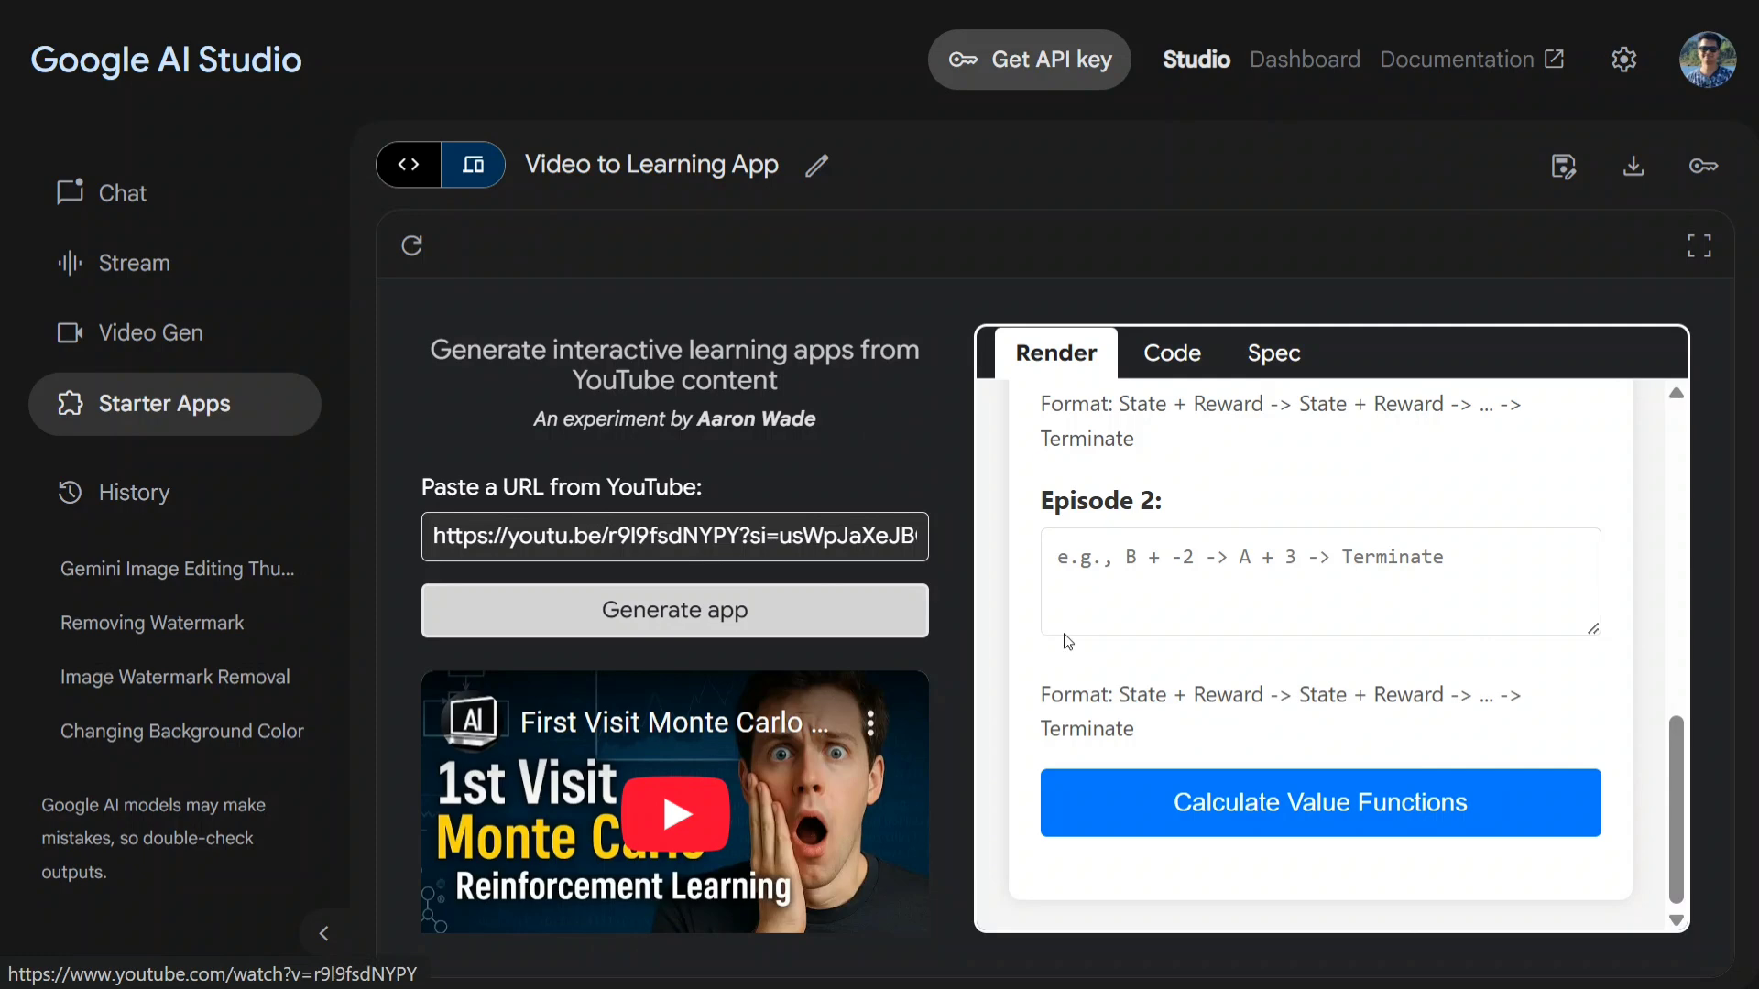
Scroll the Render preview to look over the Monte Carlo Policy Evaluation Explorer
scroll(1152, 618, up, 10)
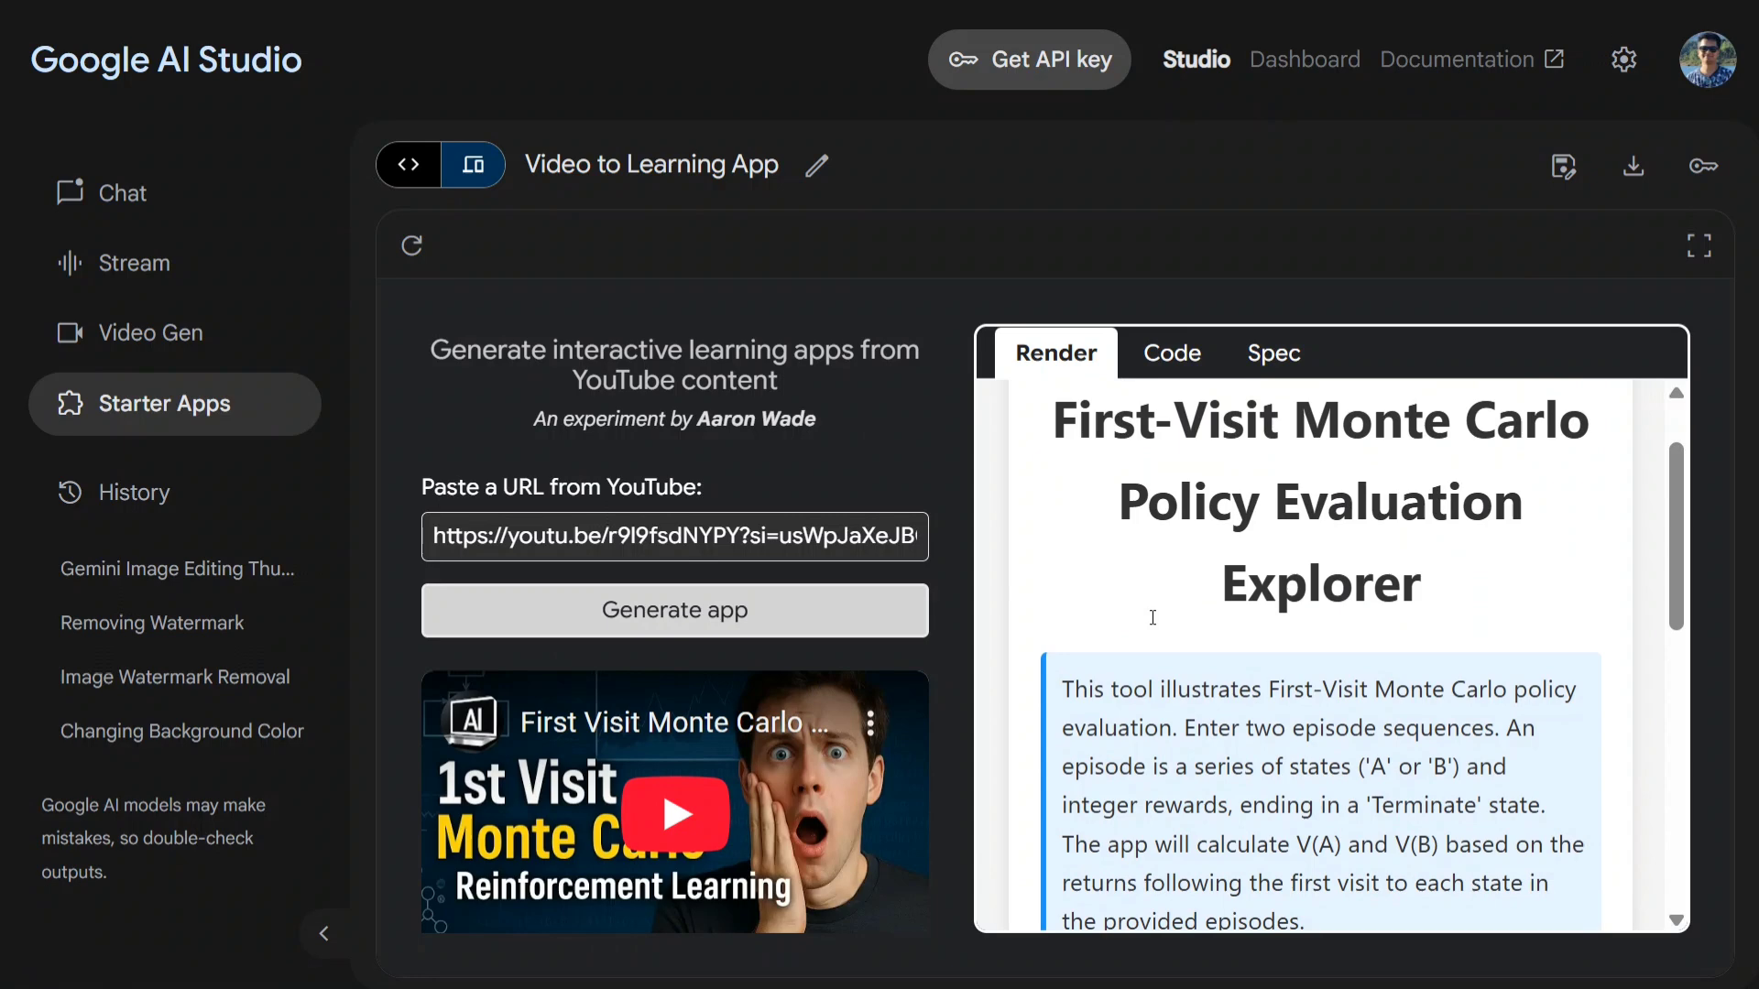
scroll(1173, 600, down, 2)
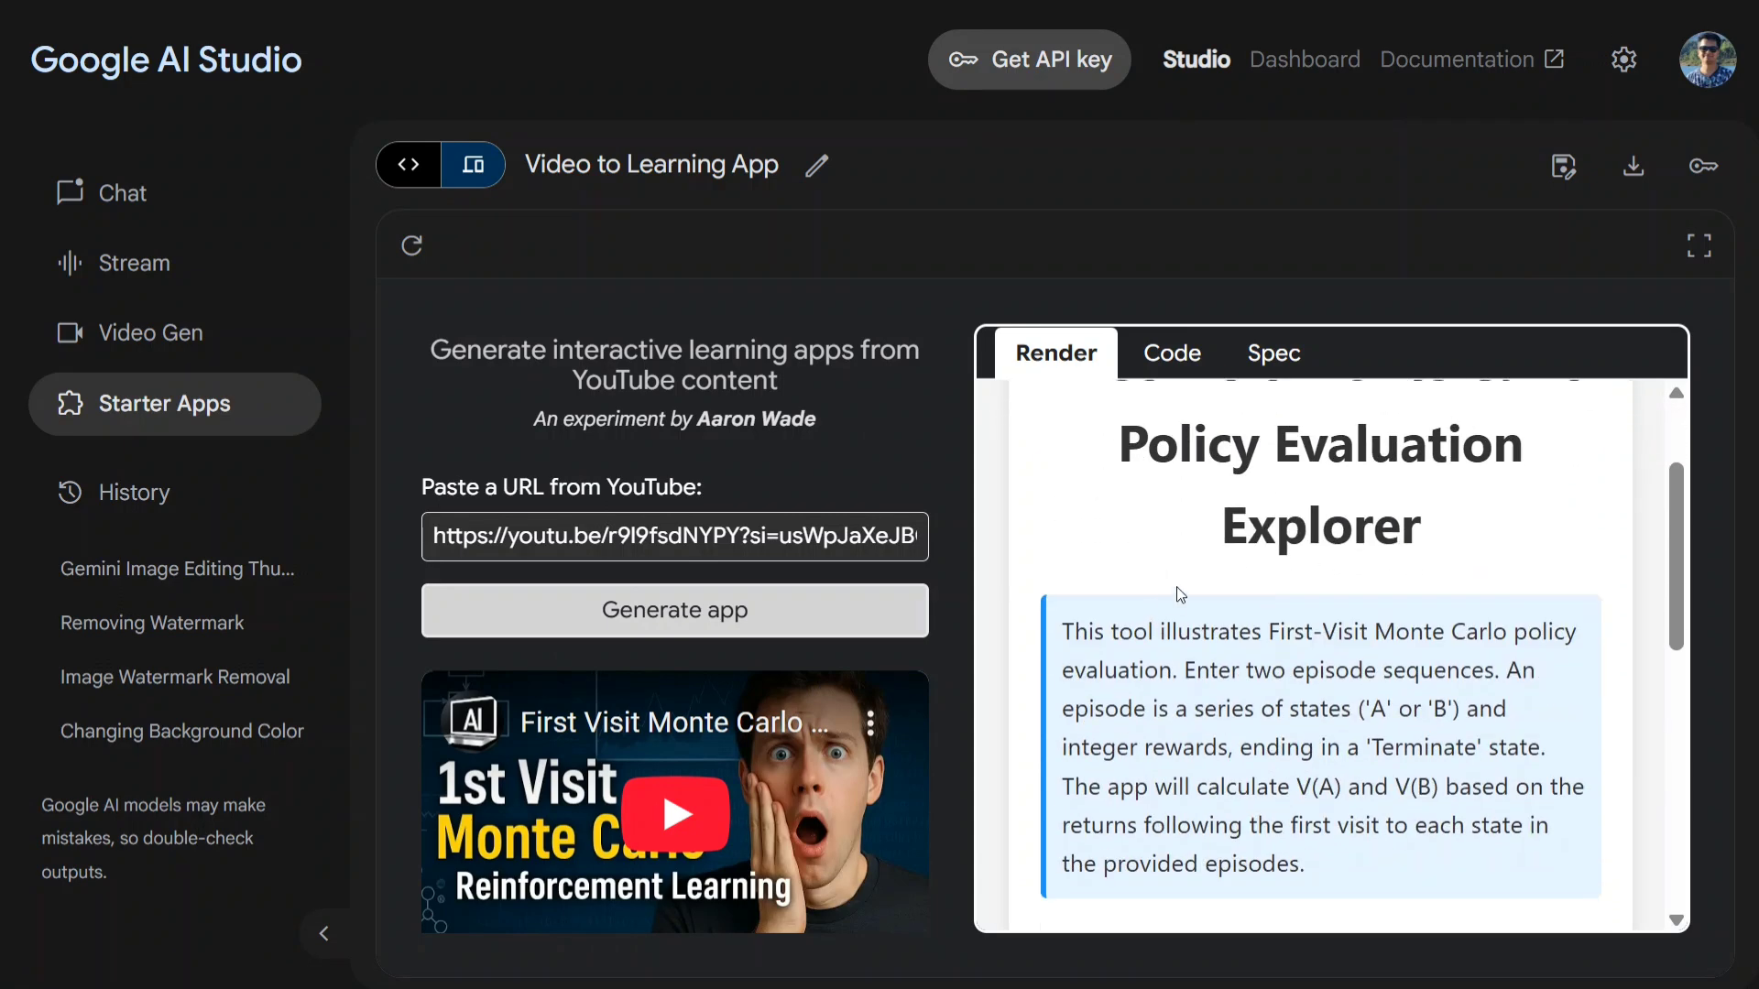
Expand the Monte Carlo explorer app to full screen
click(1699, 246)
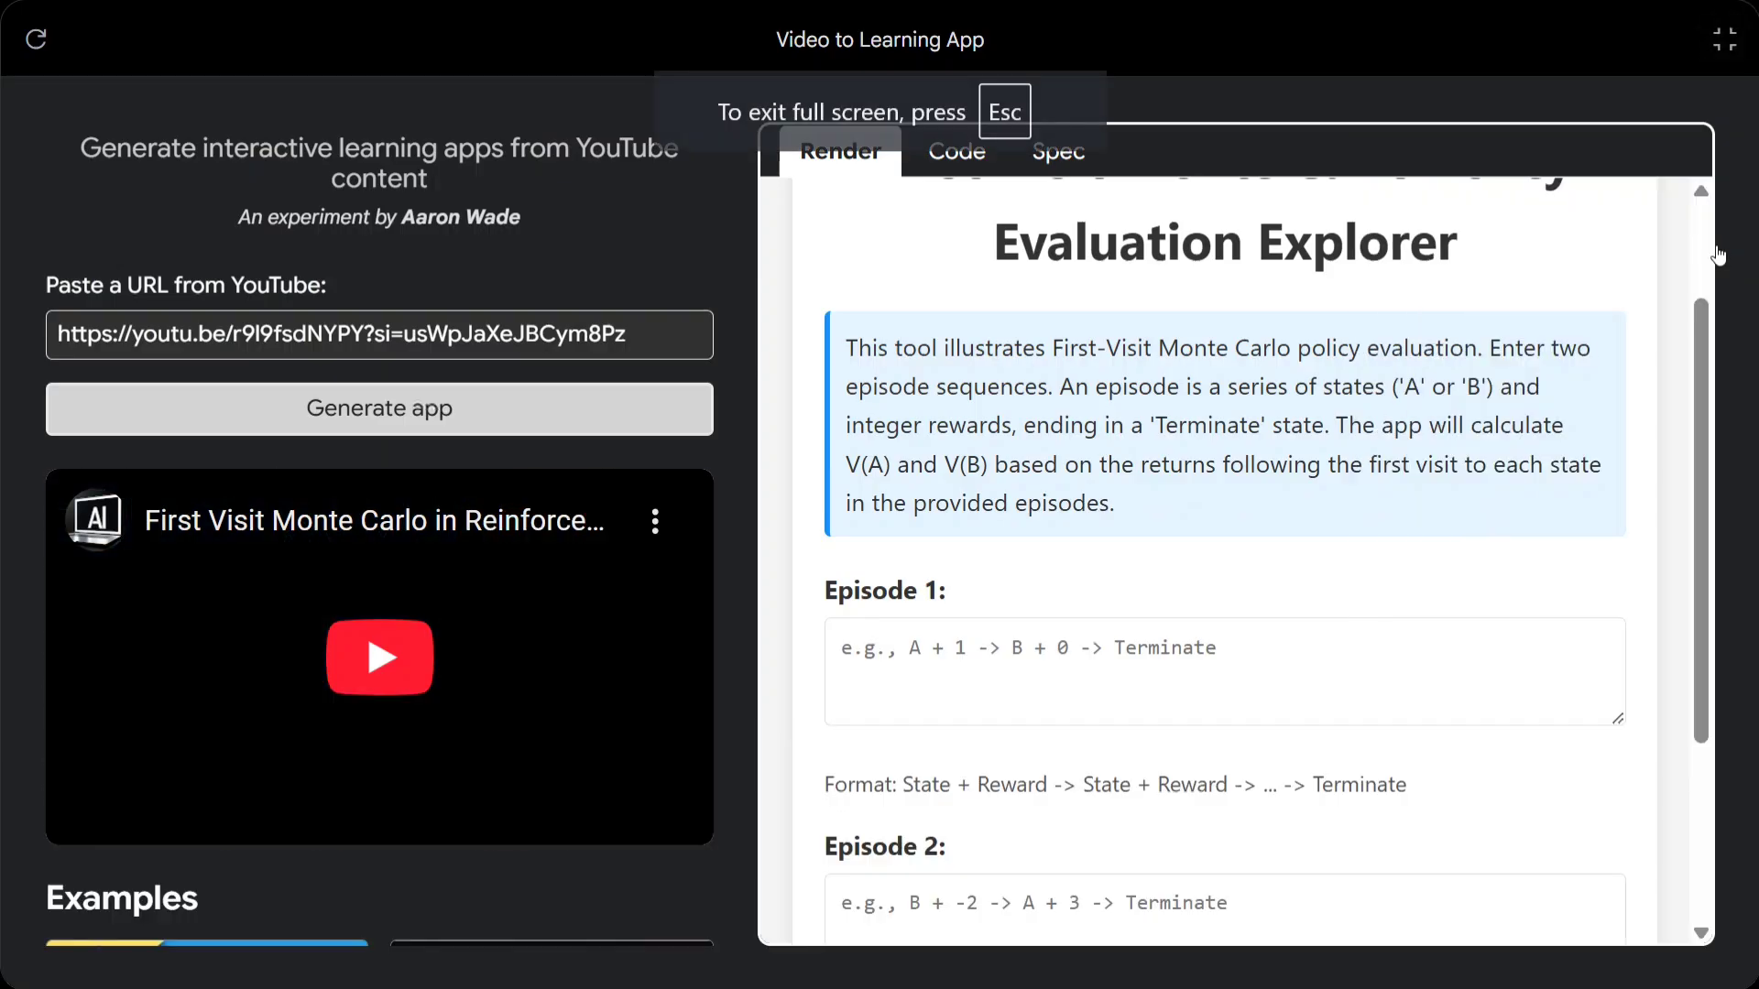
scroll(1300, 577, up, 2)
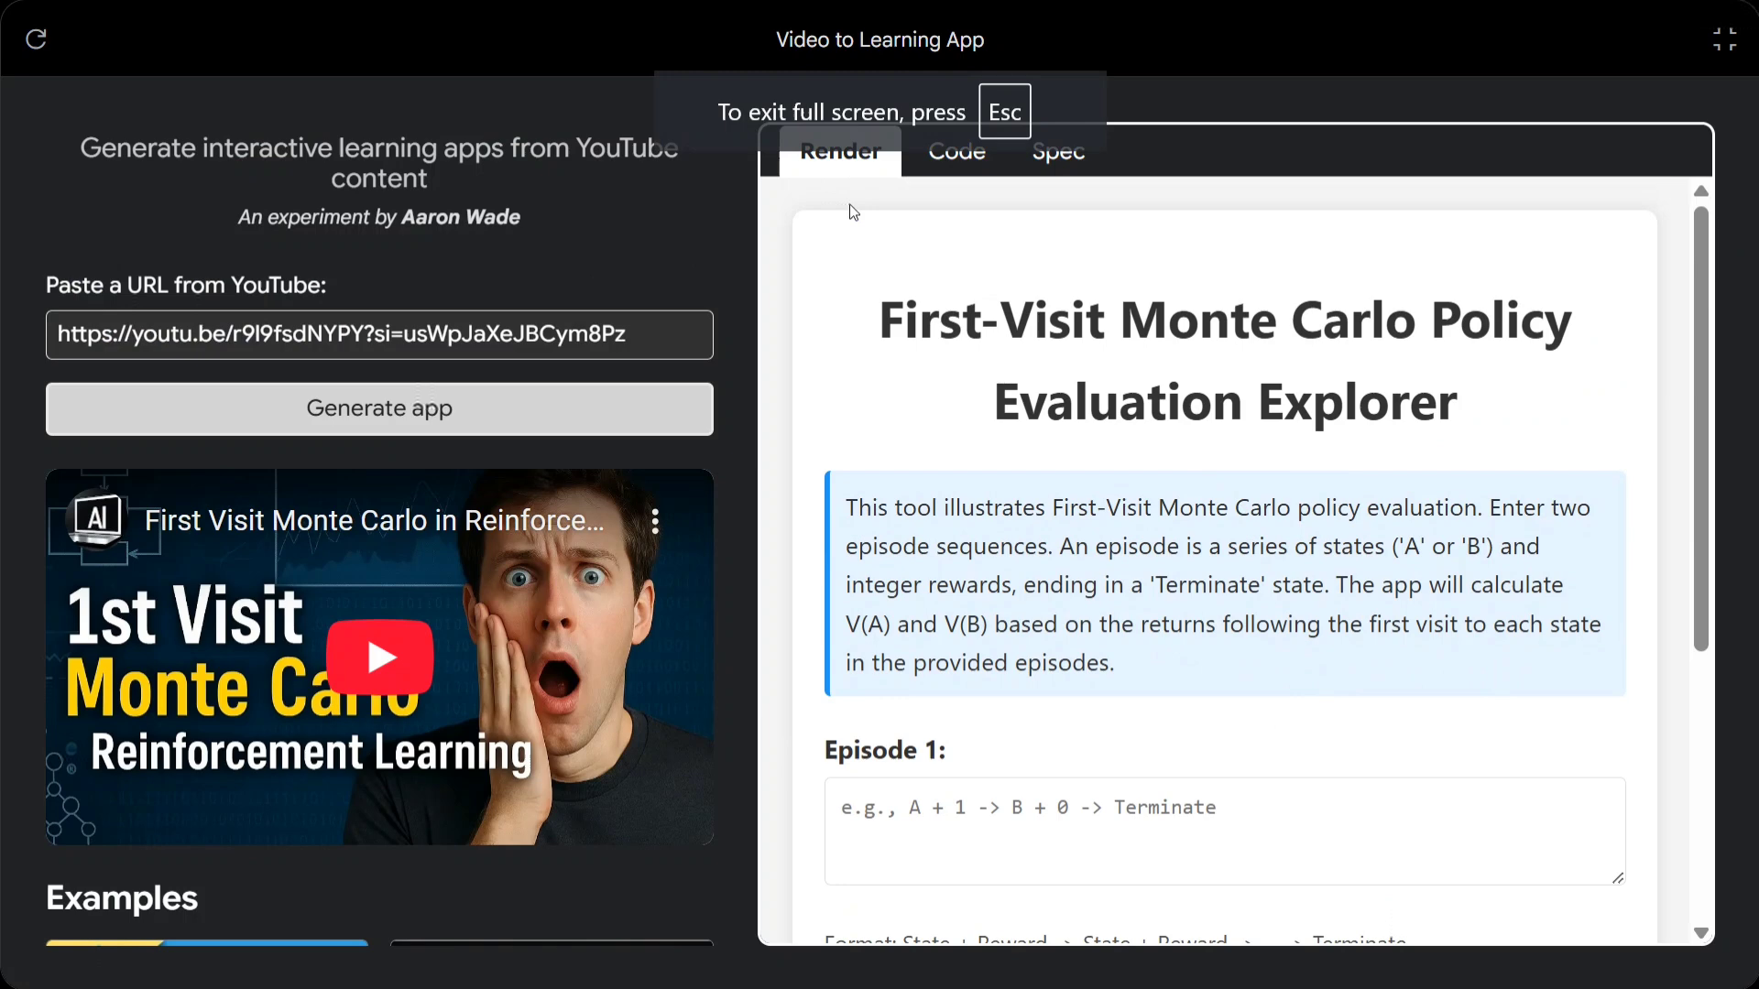
scroll(1100, 514, down, 4)
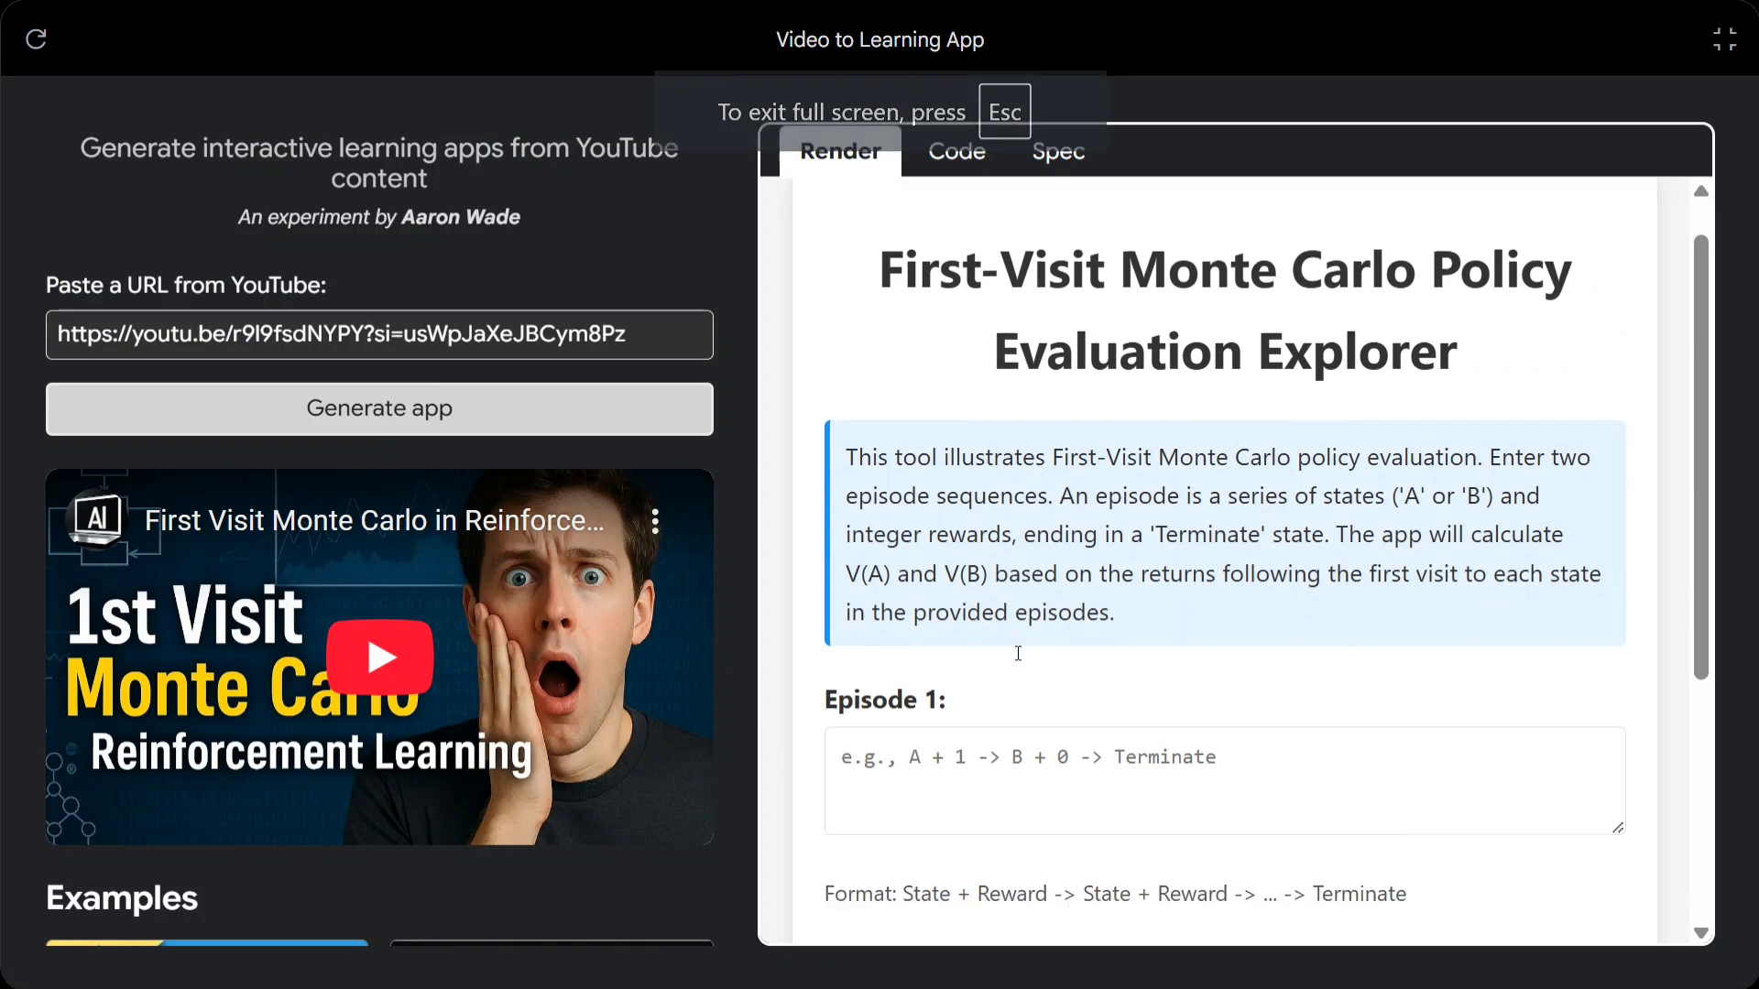
Calculate value functions with both episodes empty, producing 'Please enter both episode sequences.'
click(1255, 511)
scroll(1191, 660, down, 2)
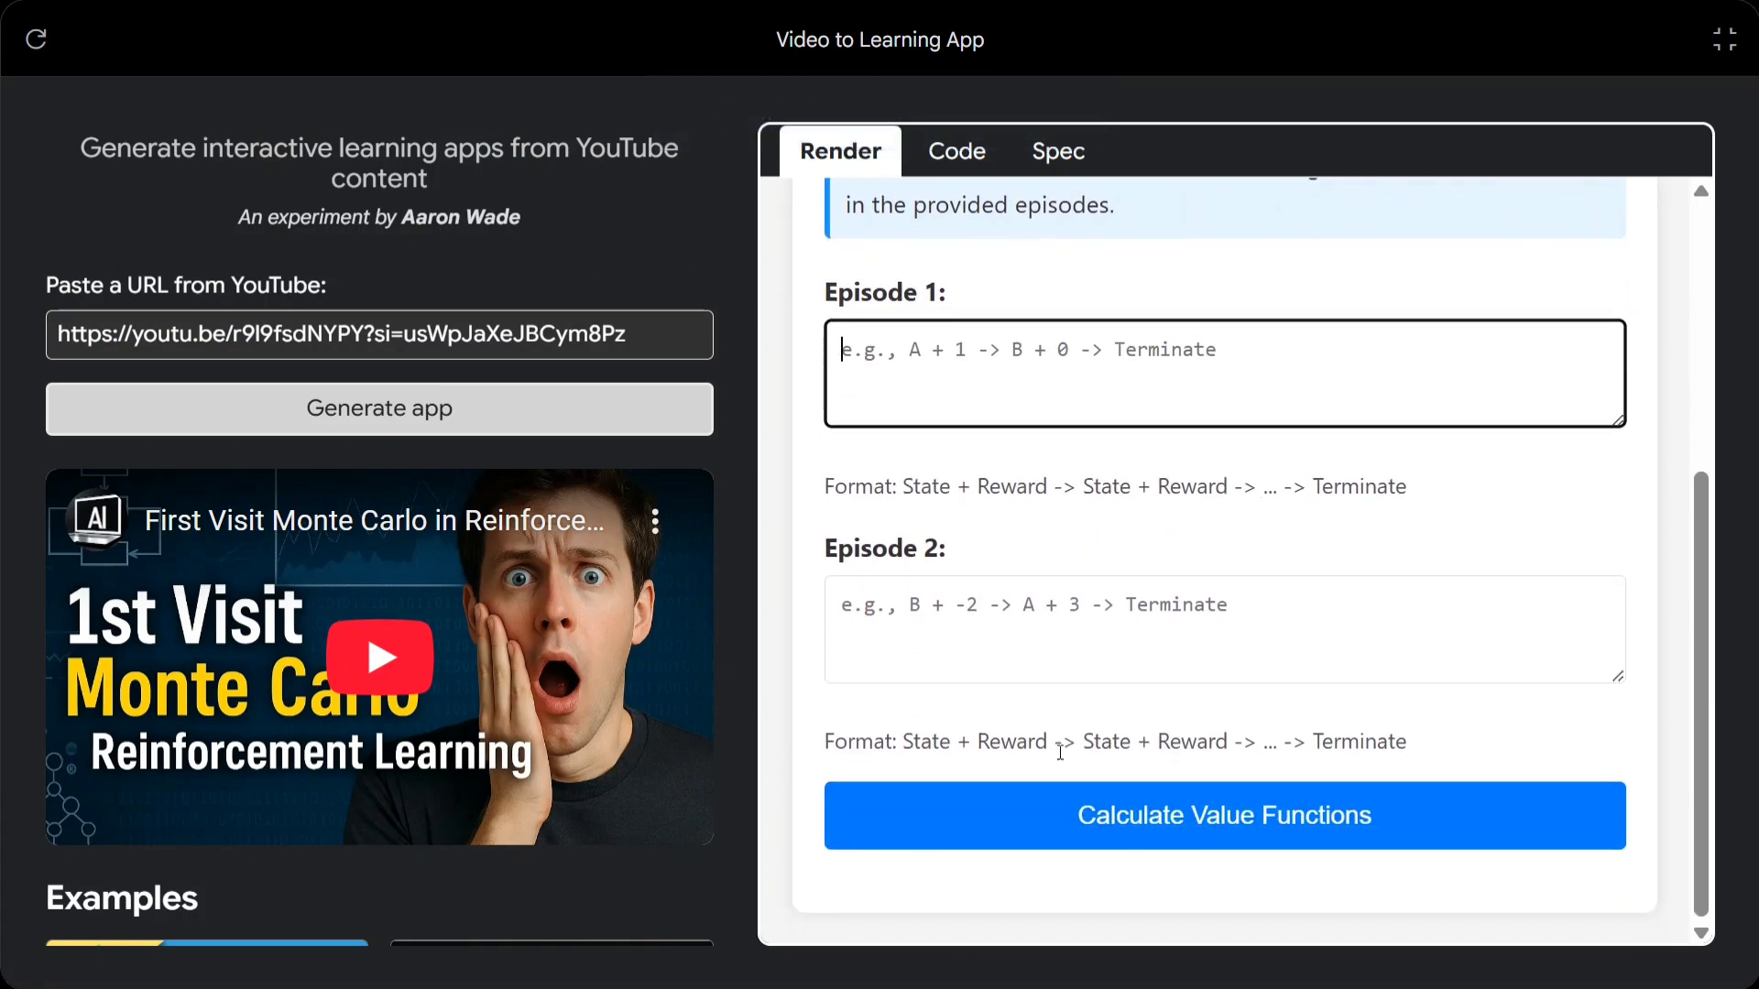
click(1035, 832)
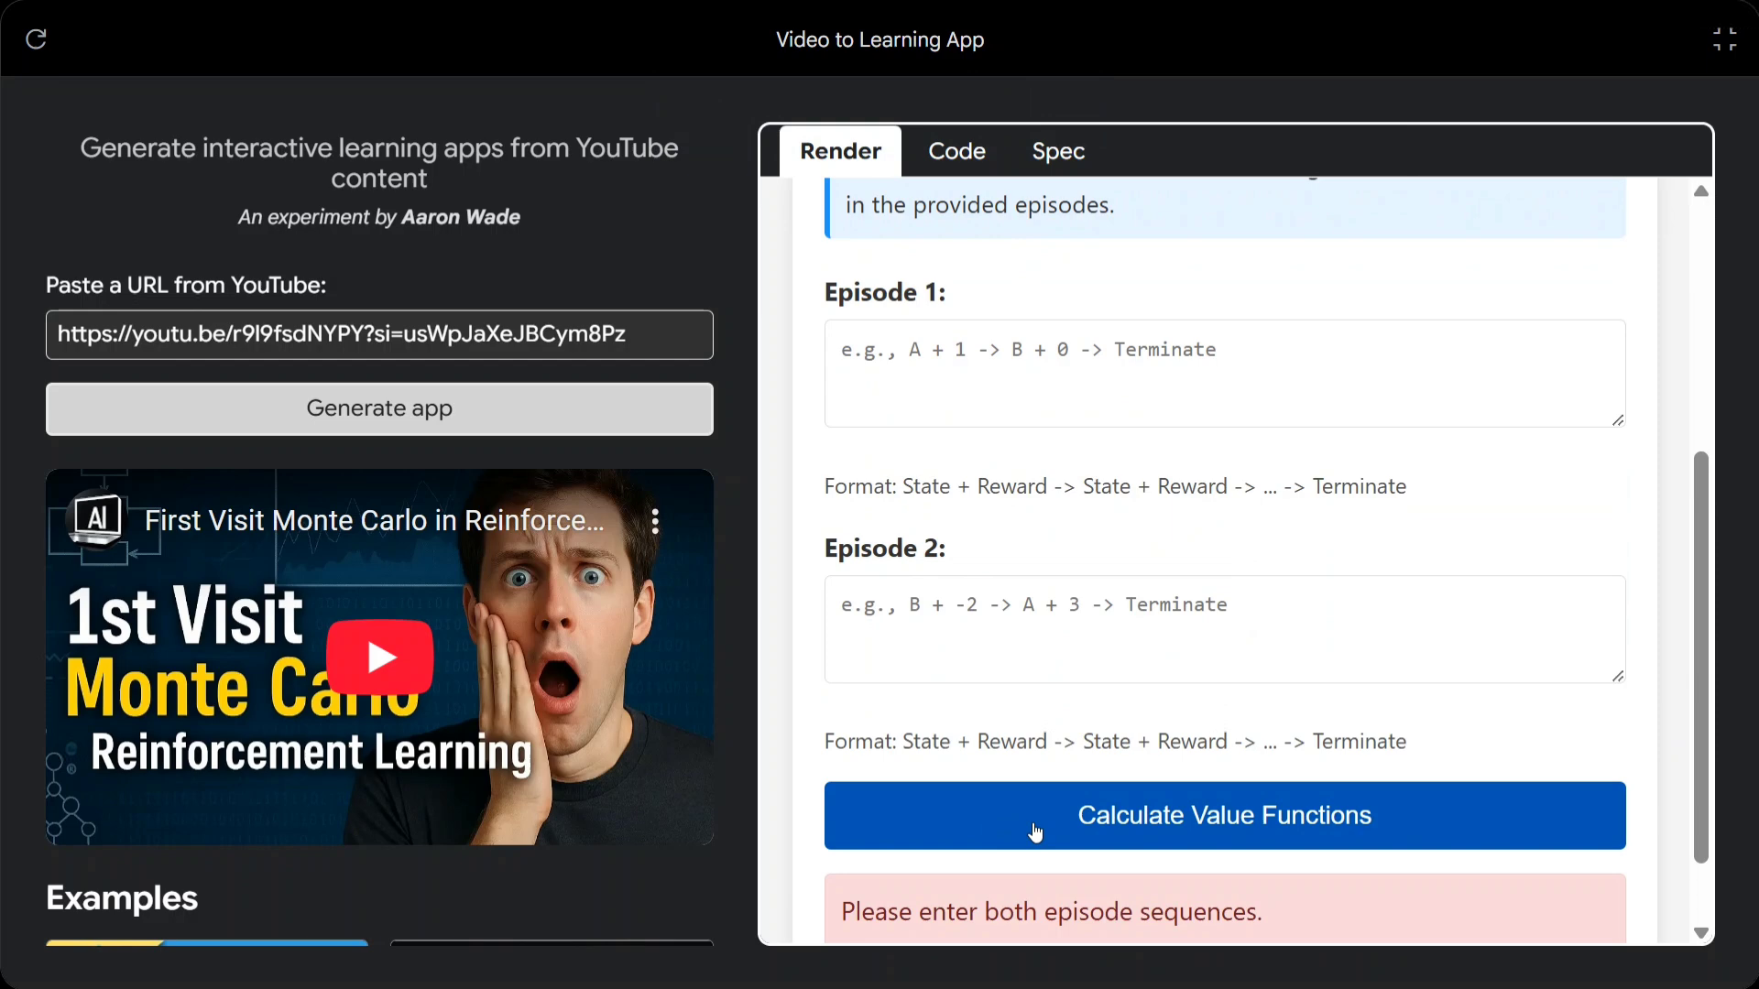
scroll(1145, 768, down, 1)
click(1257, 518)
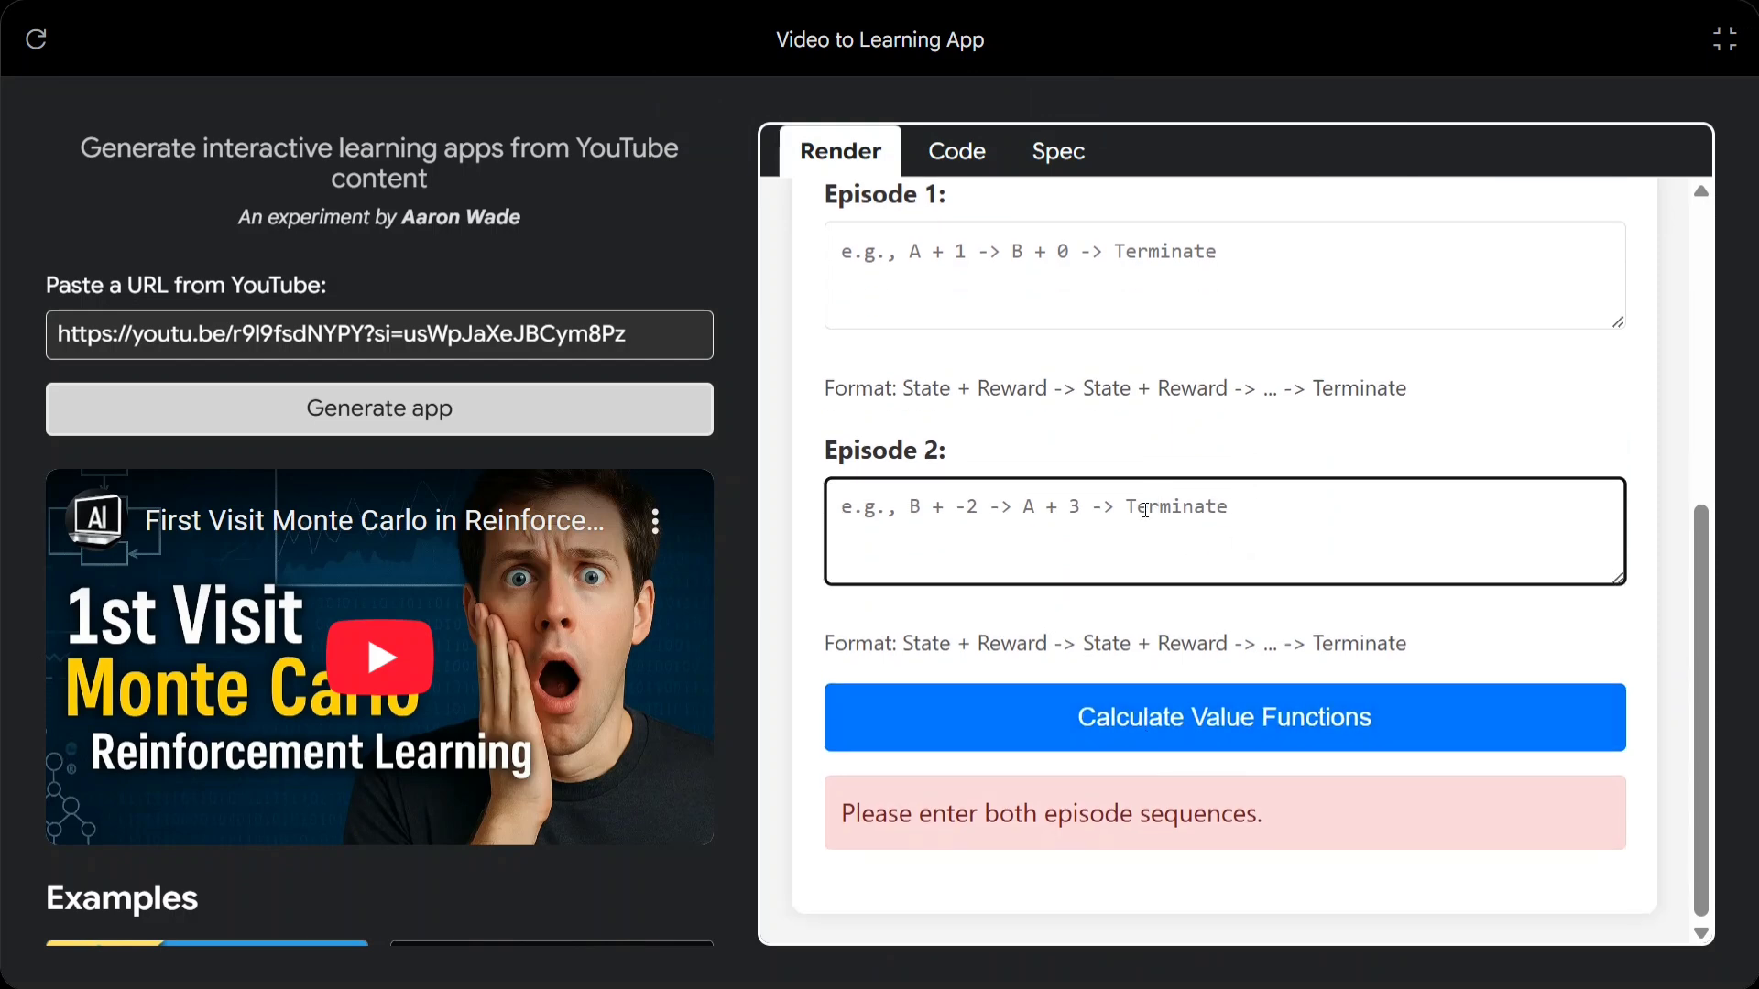
scroll(1034, 825, up, 2)
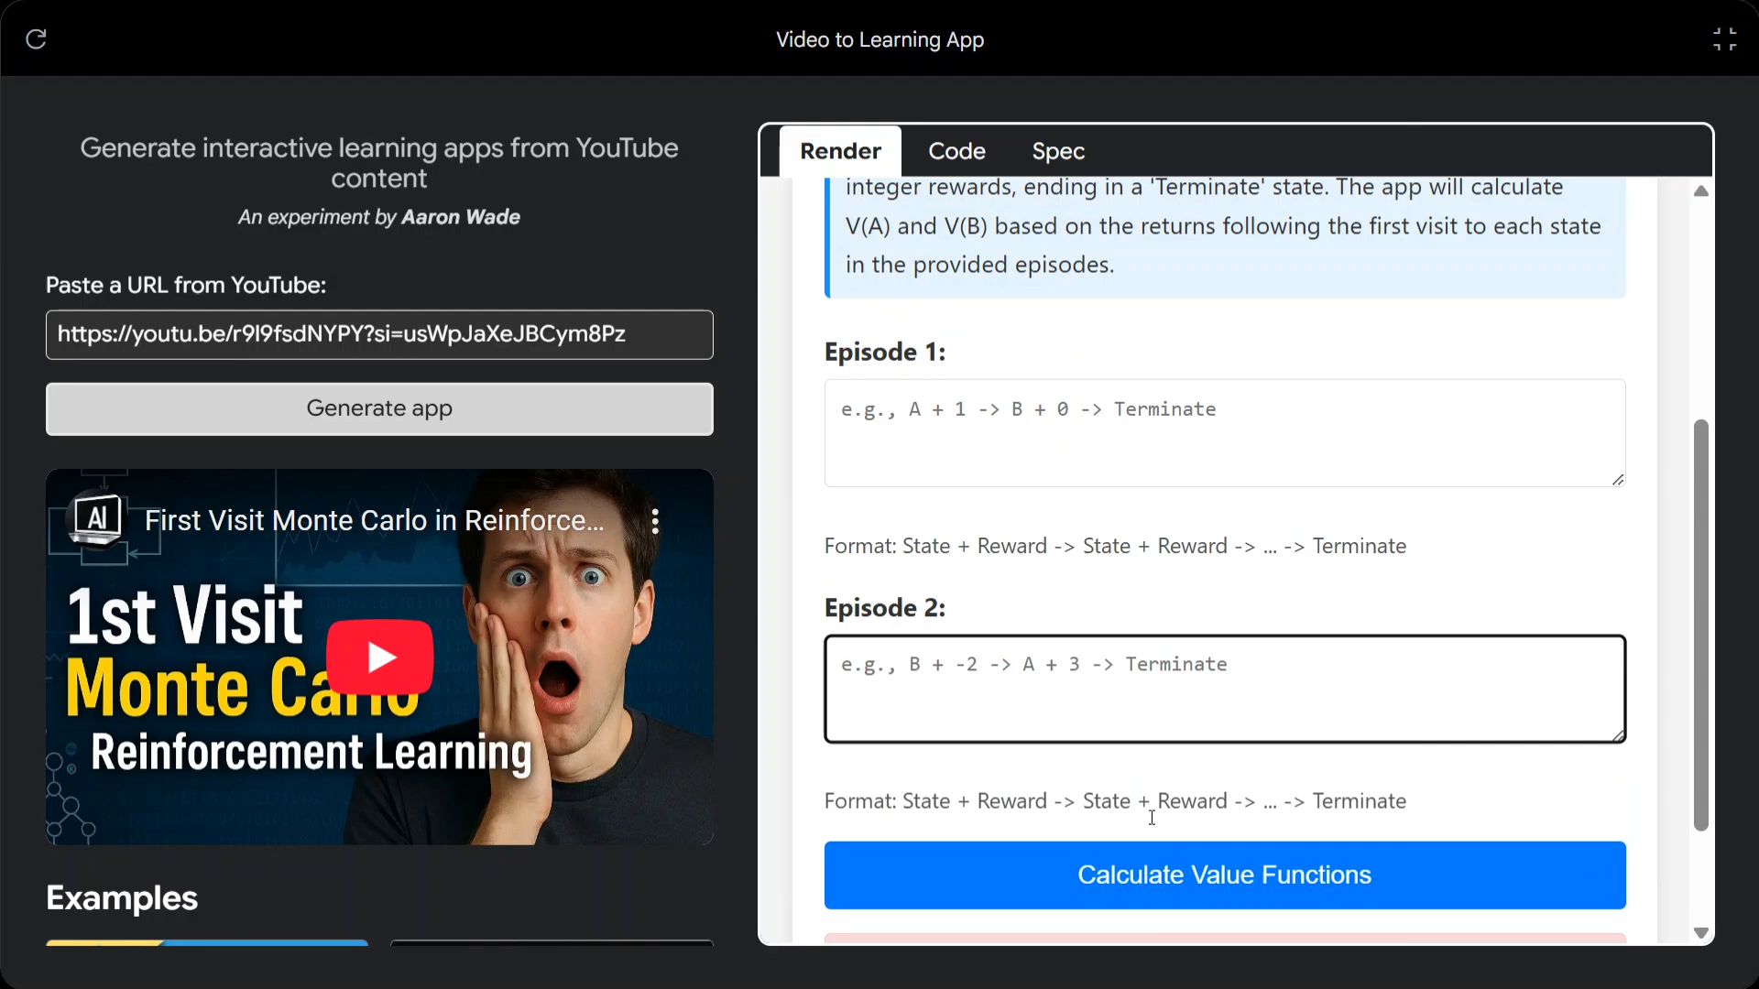
scroll(1007, 683, up, 4)
scroll(1002, 687, up, 1)
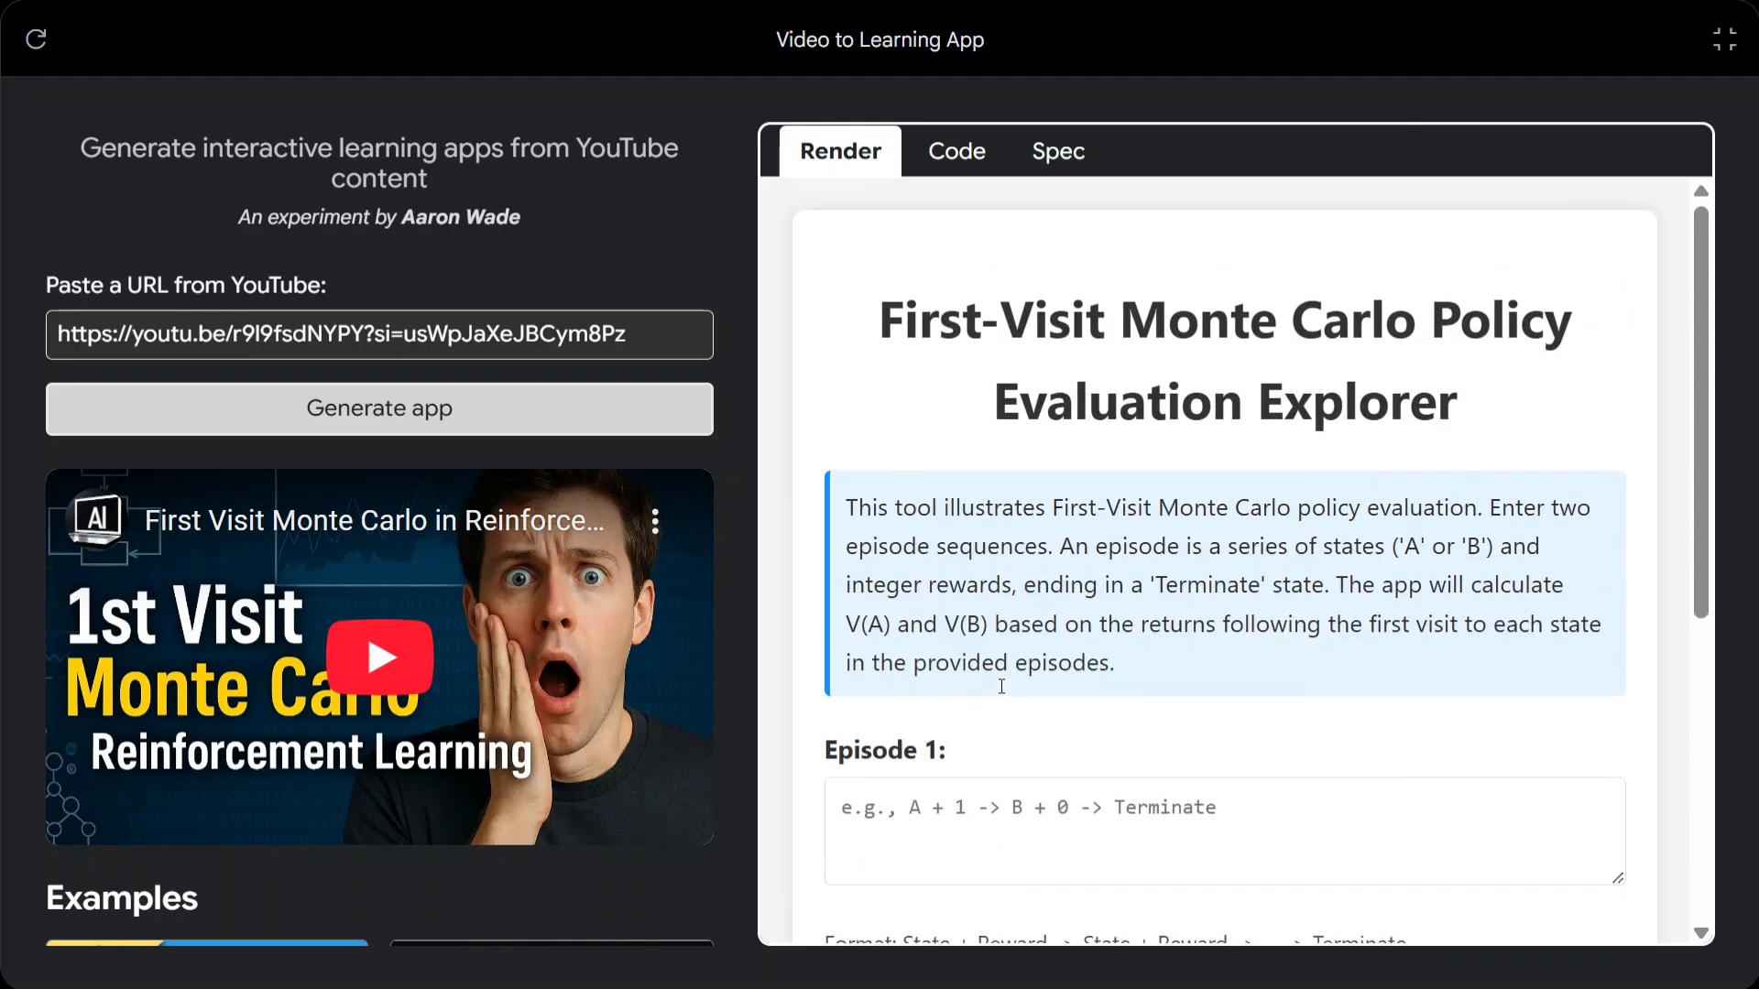
Enter Episode 1 as 'A+1->B+2->terminate' and Episode 2 as 'b+-2->terminate'
click(1224, 815)
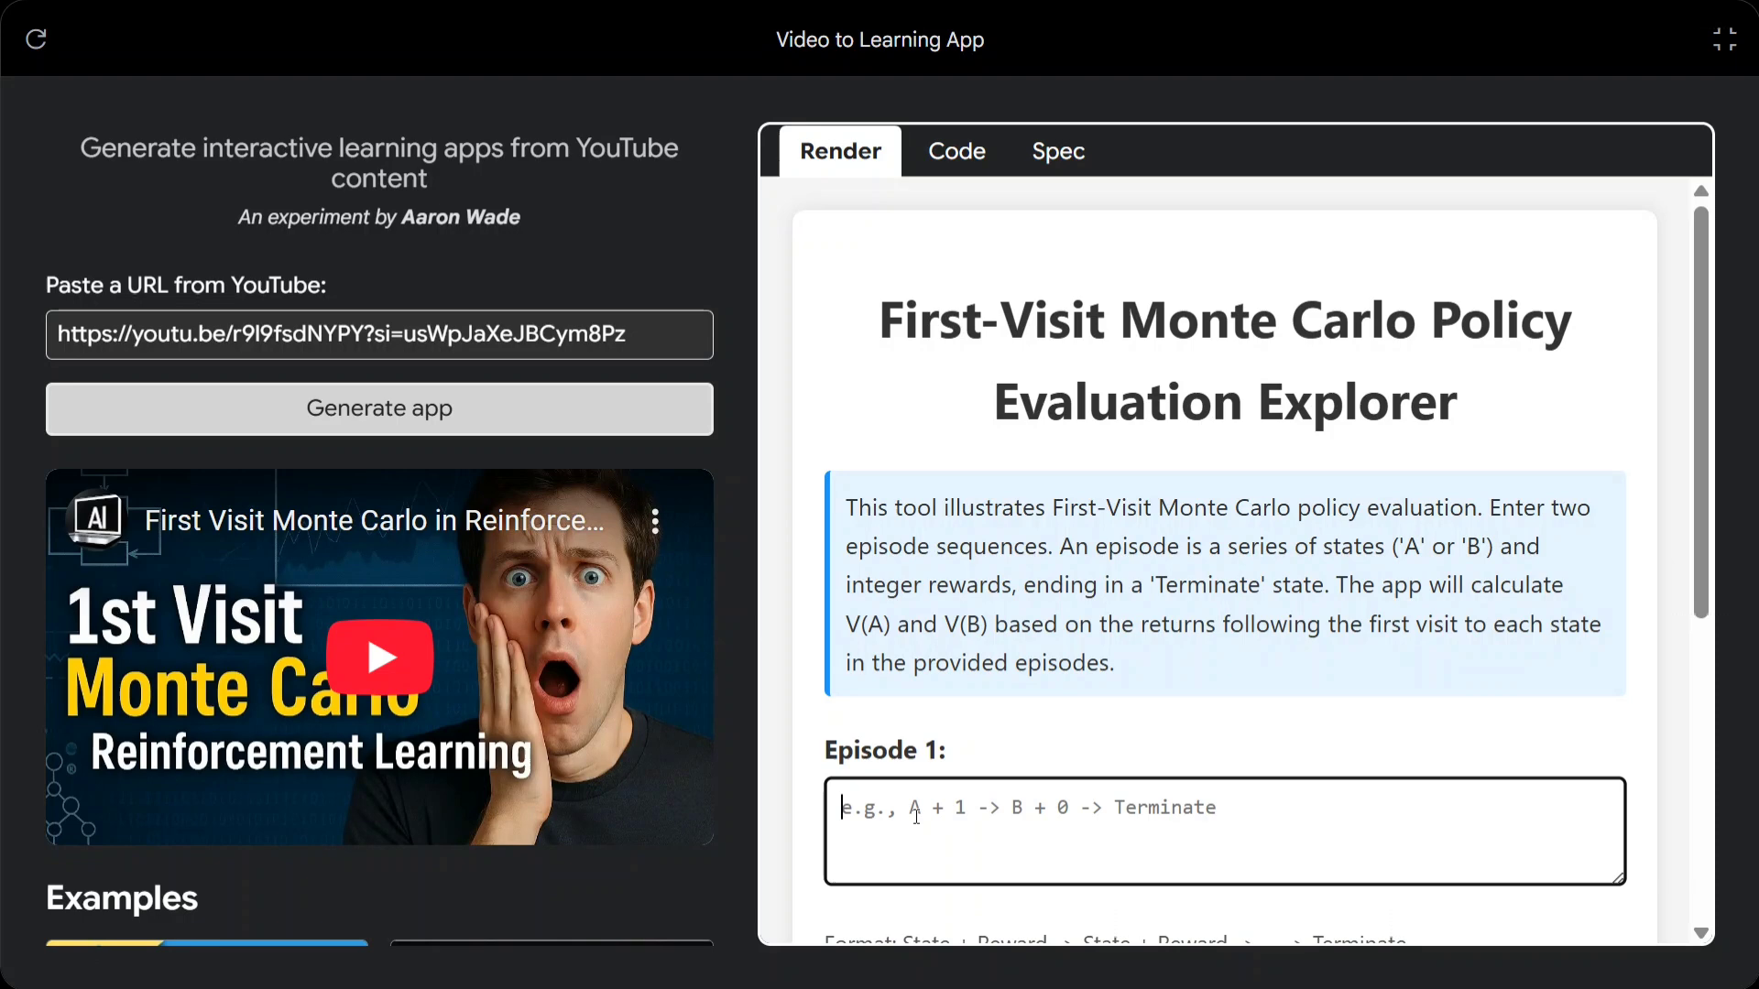
text(A+1-.B+2)
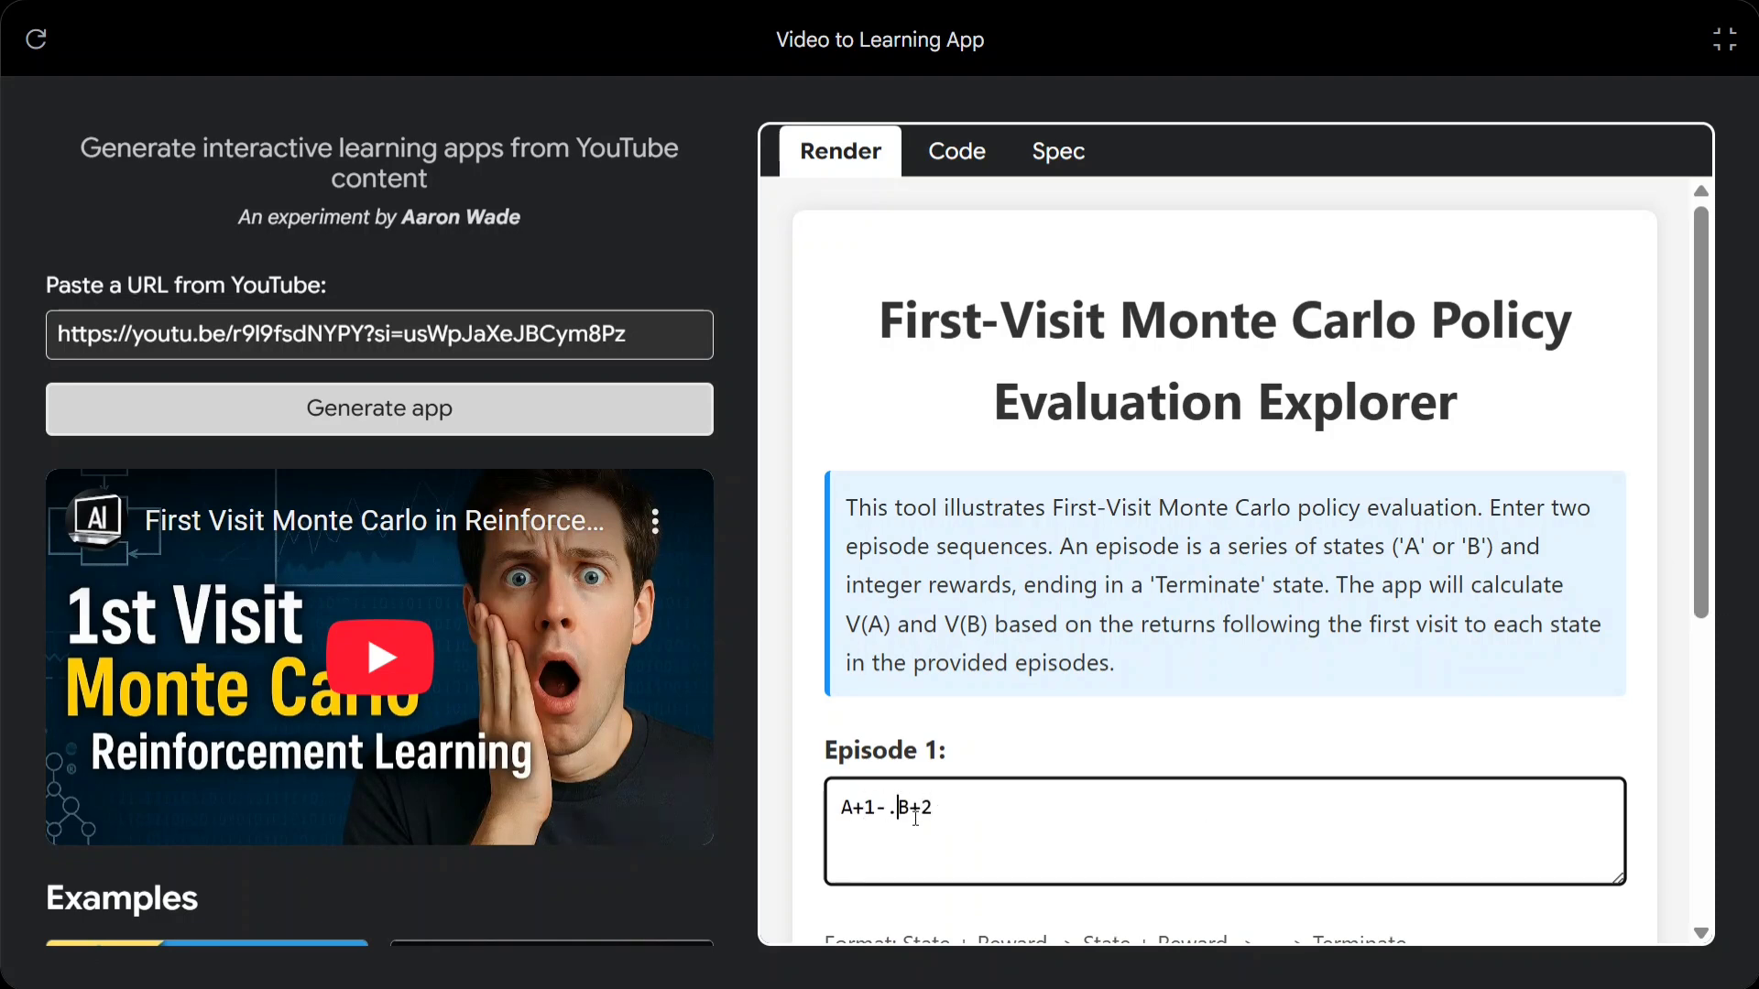
scroll(916, 817, down, 3)
click(925, 762)
click(1001, 484)
text(->termi)
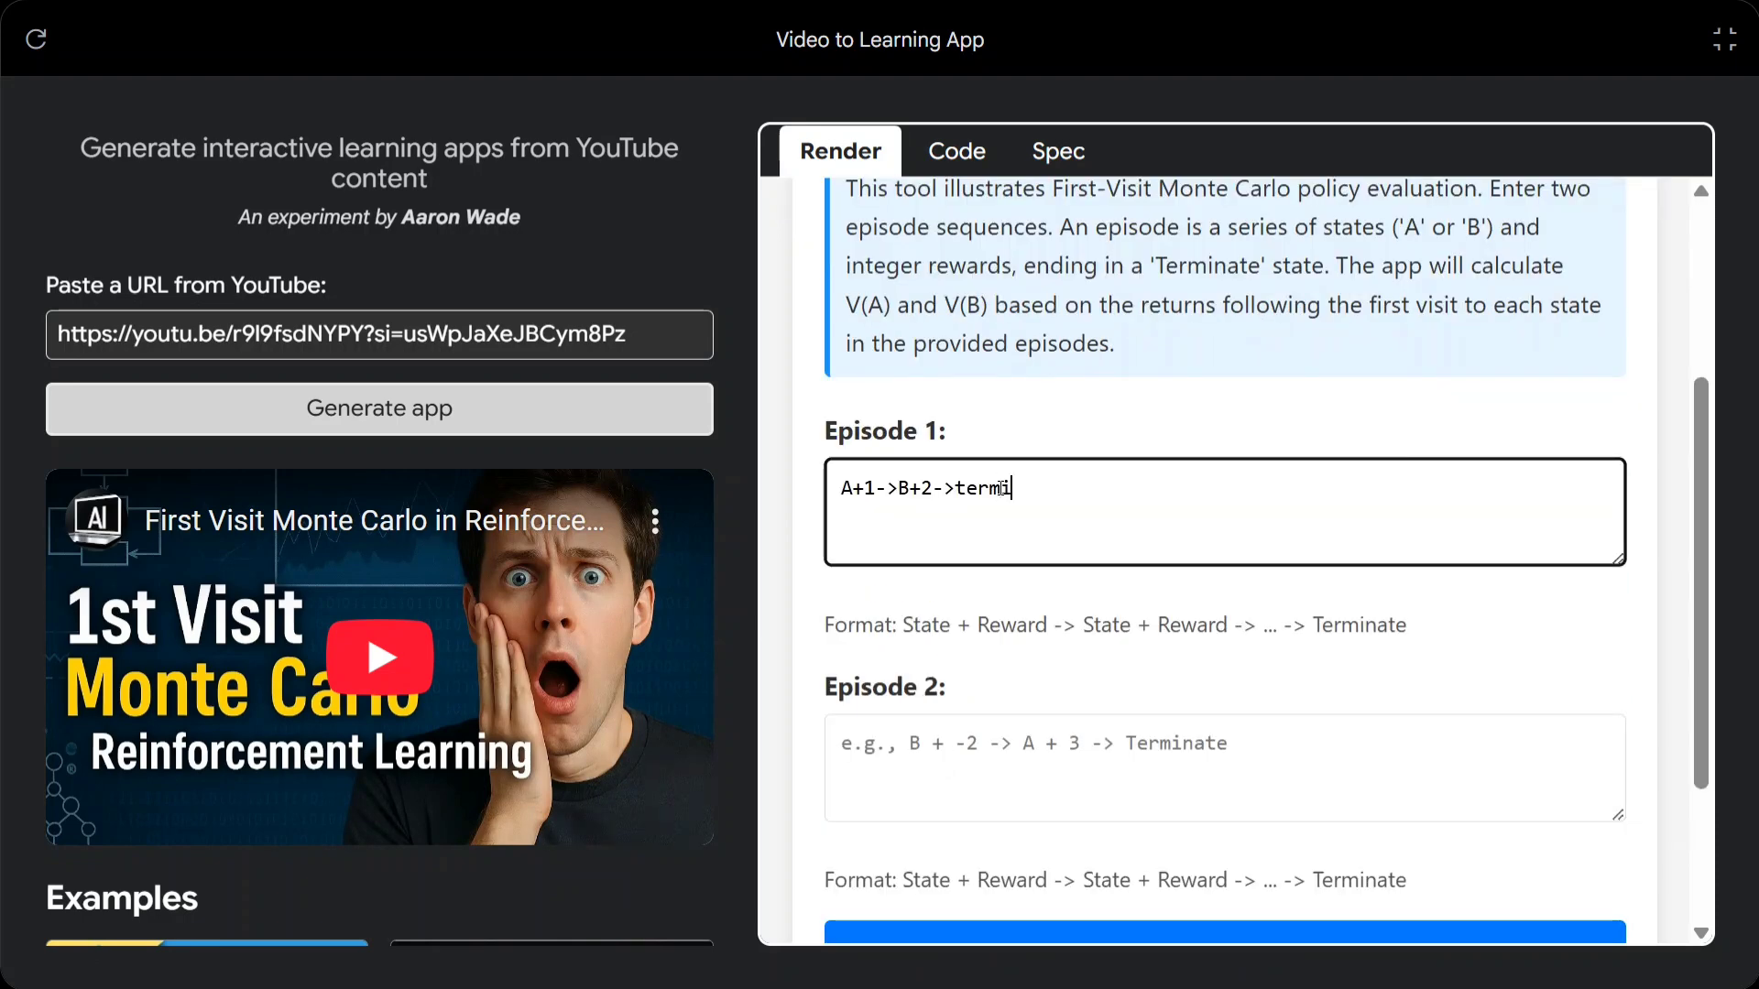
text(nate)
click(916, 753)
text(b+-2->terminate)
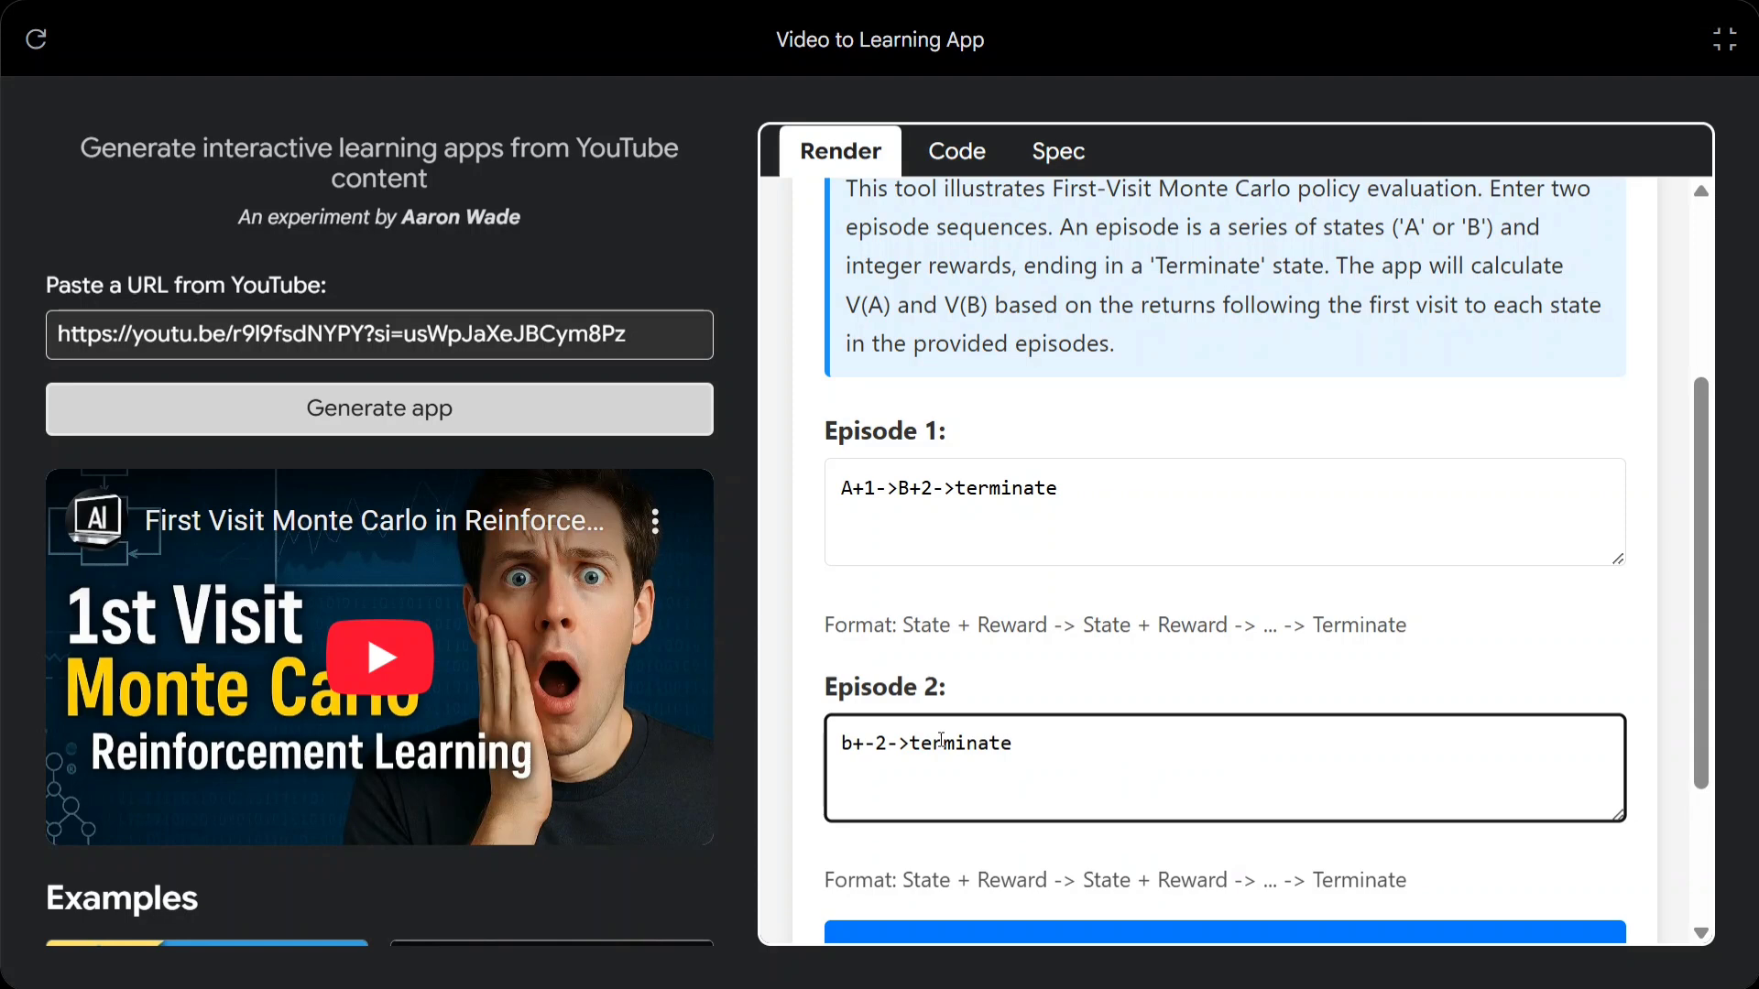
Calculate the value functions and review the results, V(A) = 3.00 and V(B) = 0.00
scroll(1064, 637, down, 1)
scroll(1064, 636, down, 4)
click(1054, 719)
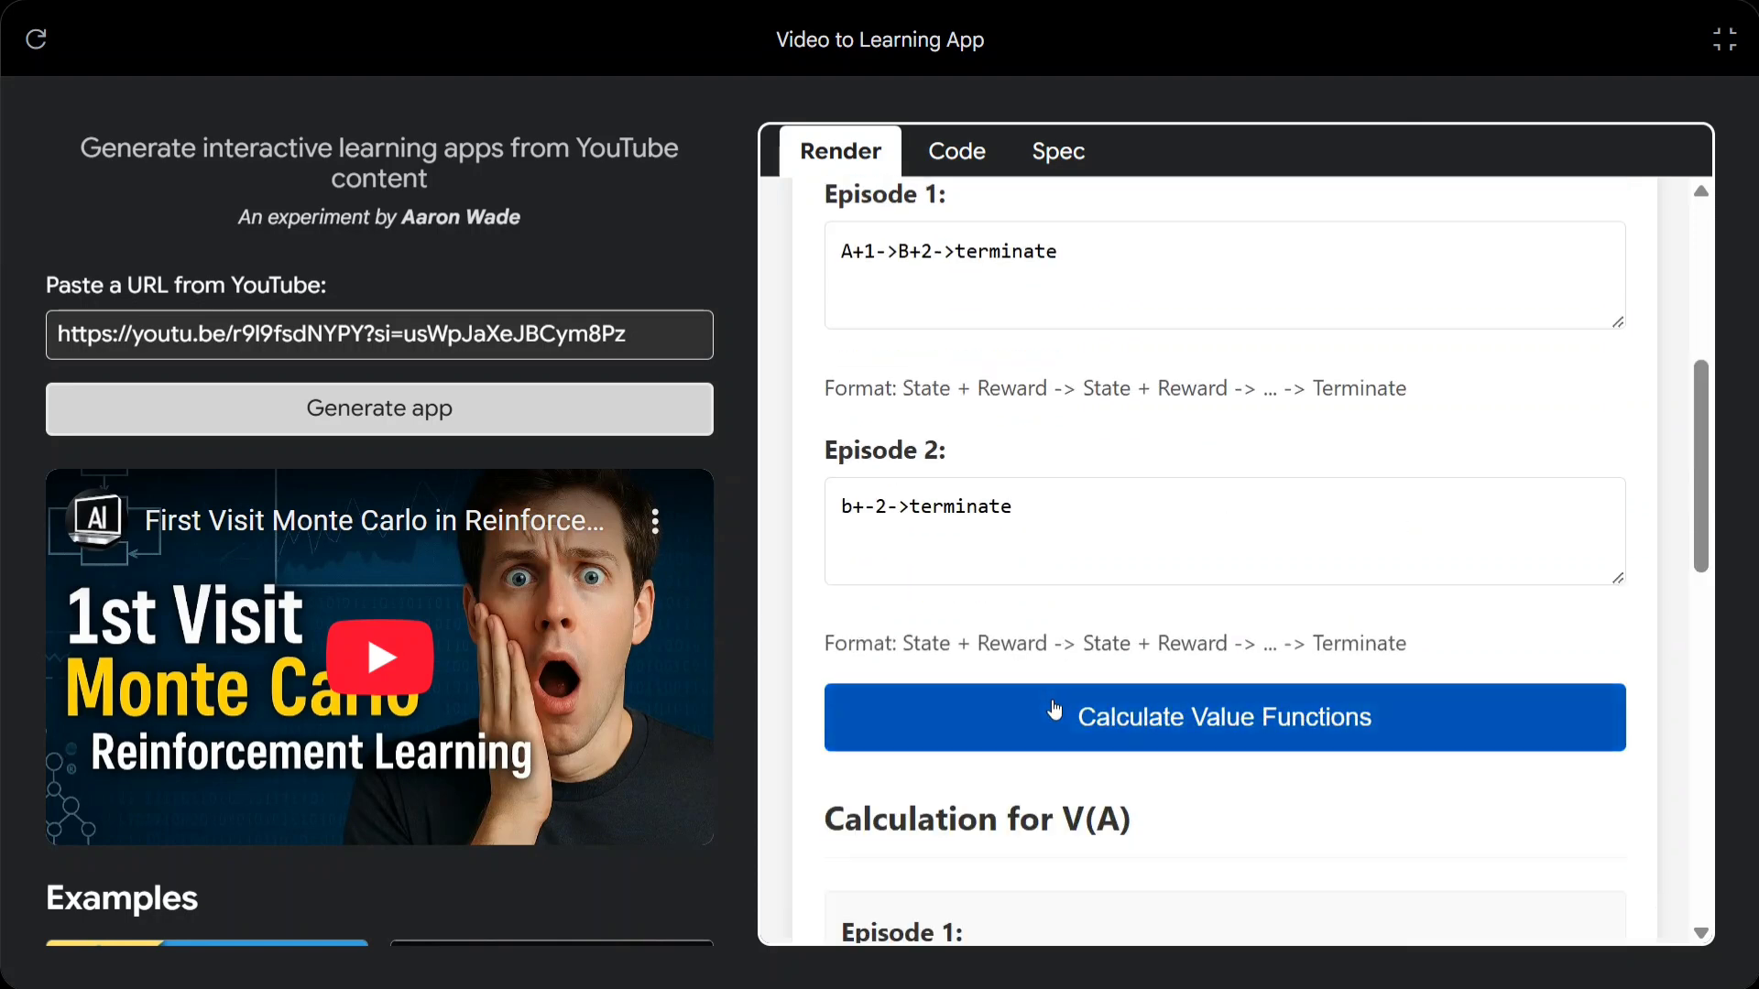
scroll(1054, 719, down, 8)
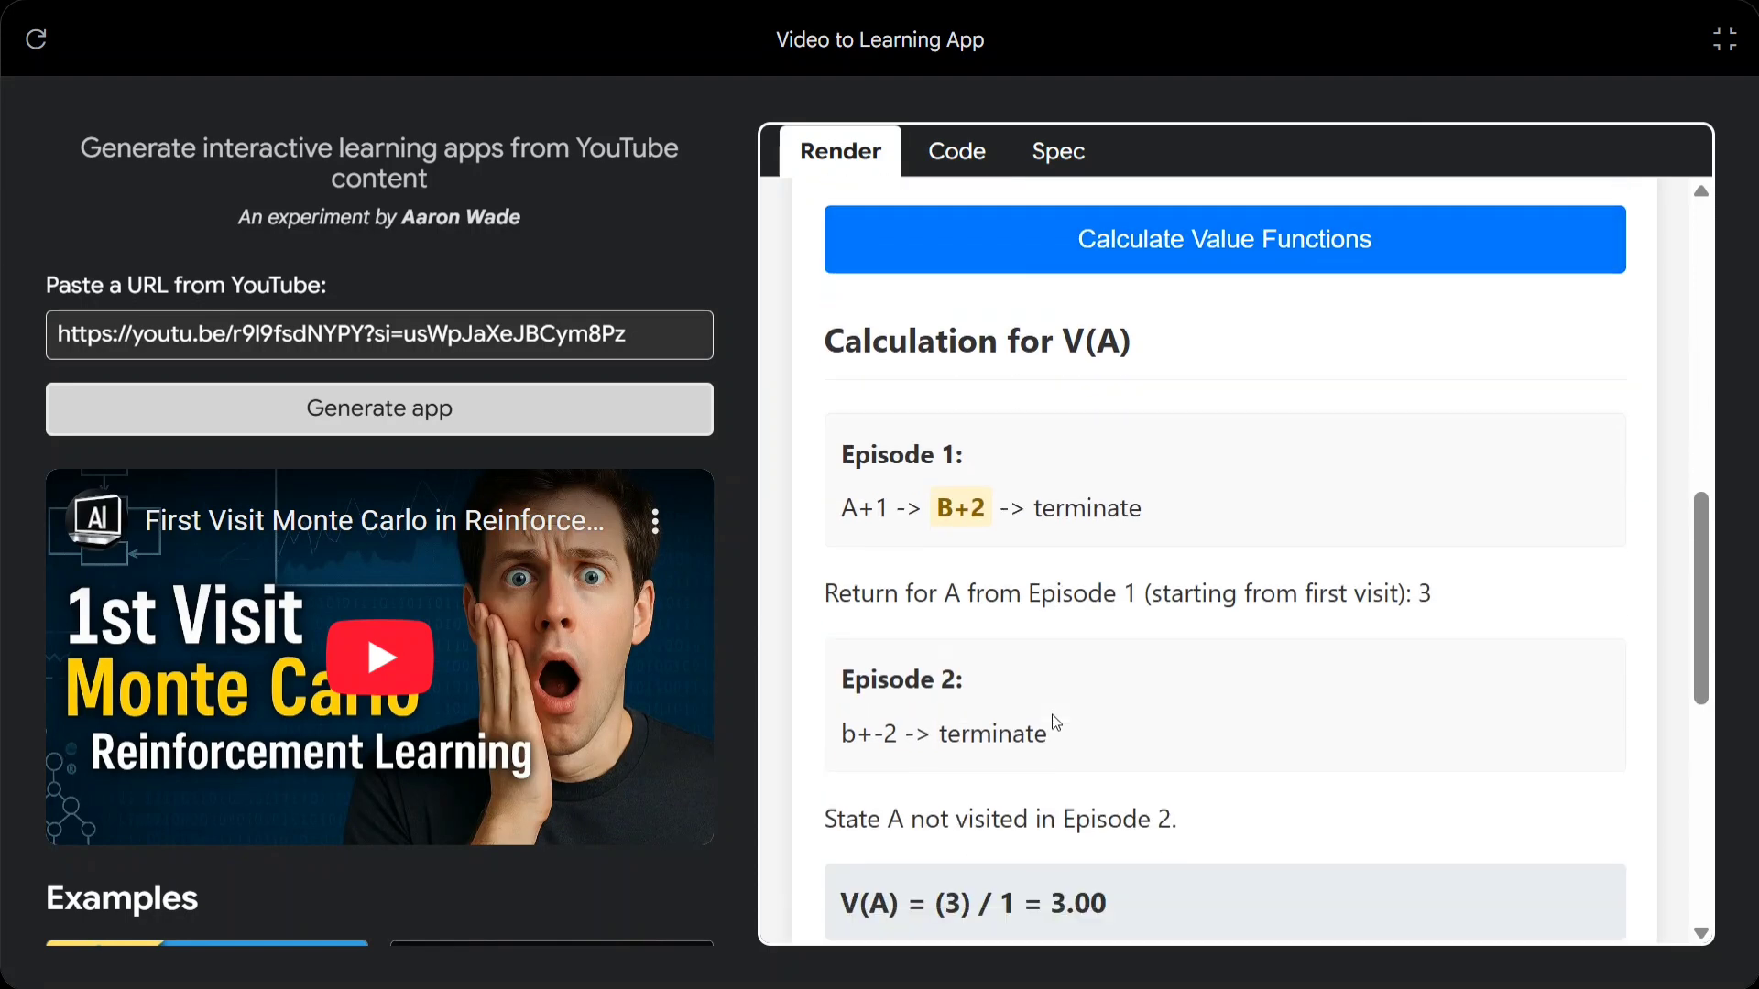
scroll(1056, 722, down, 5)
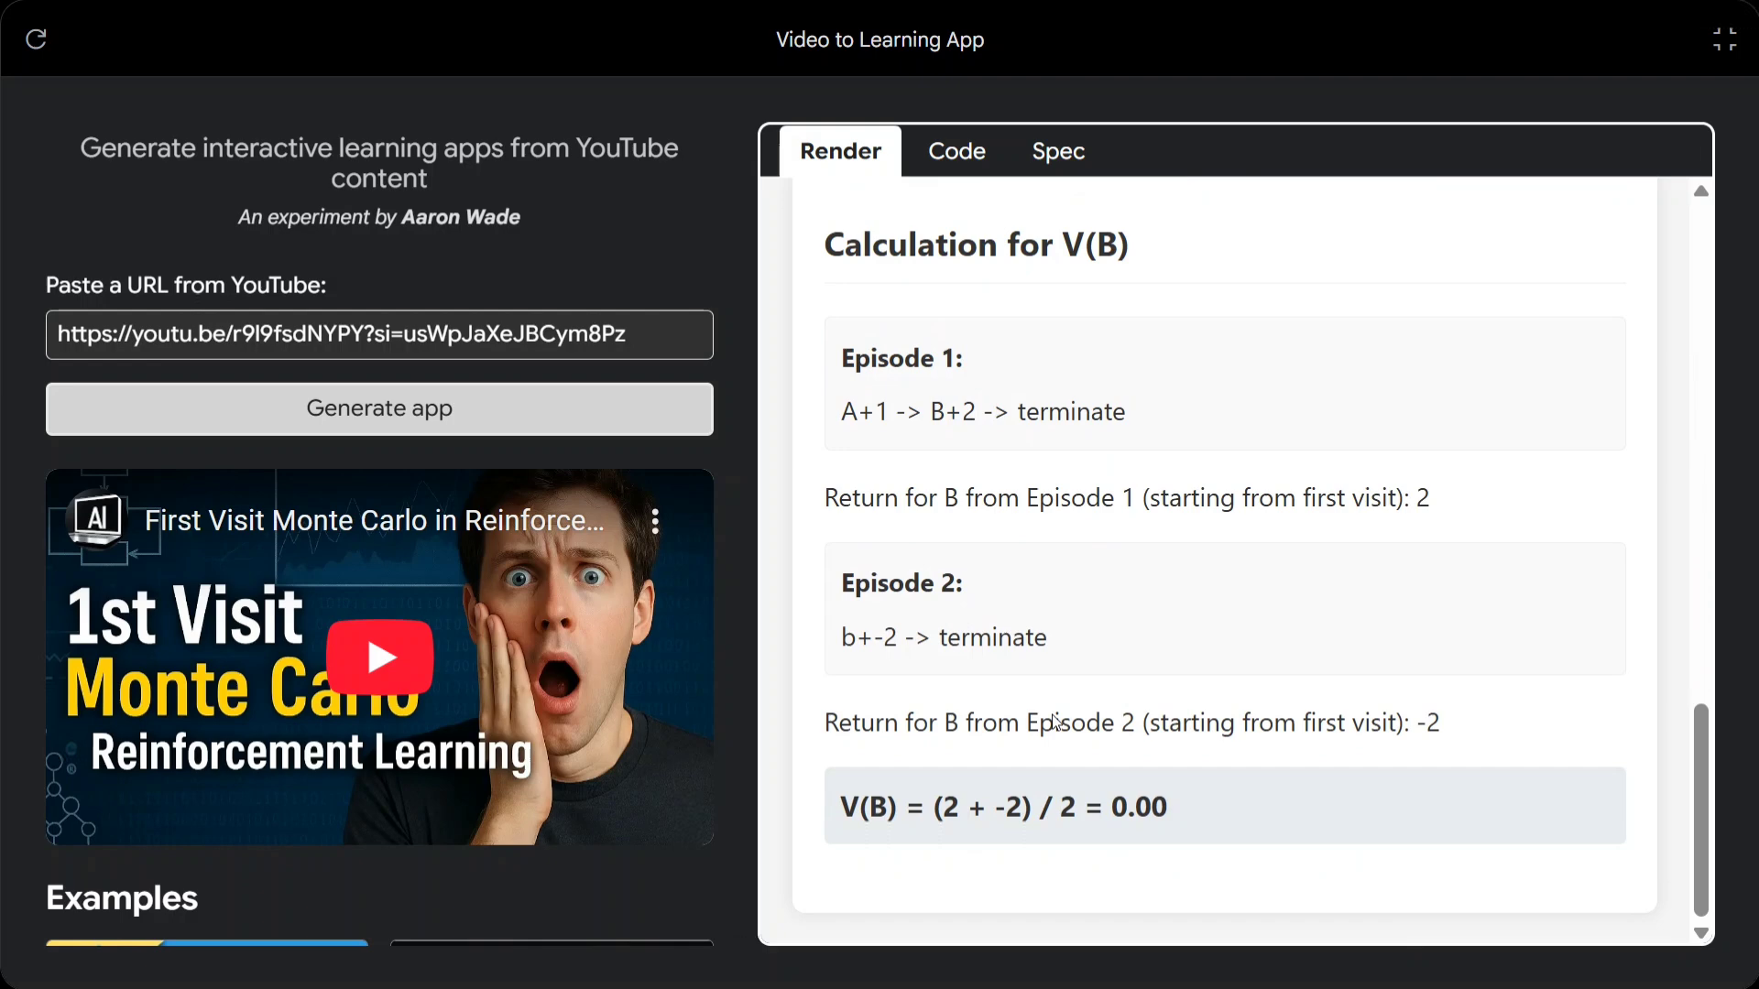
scroll(1056, 722, up, 20)
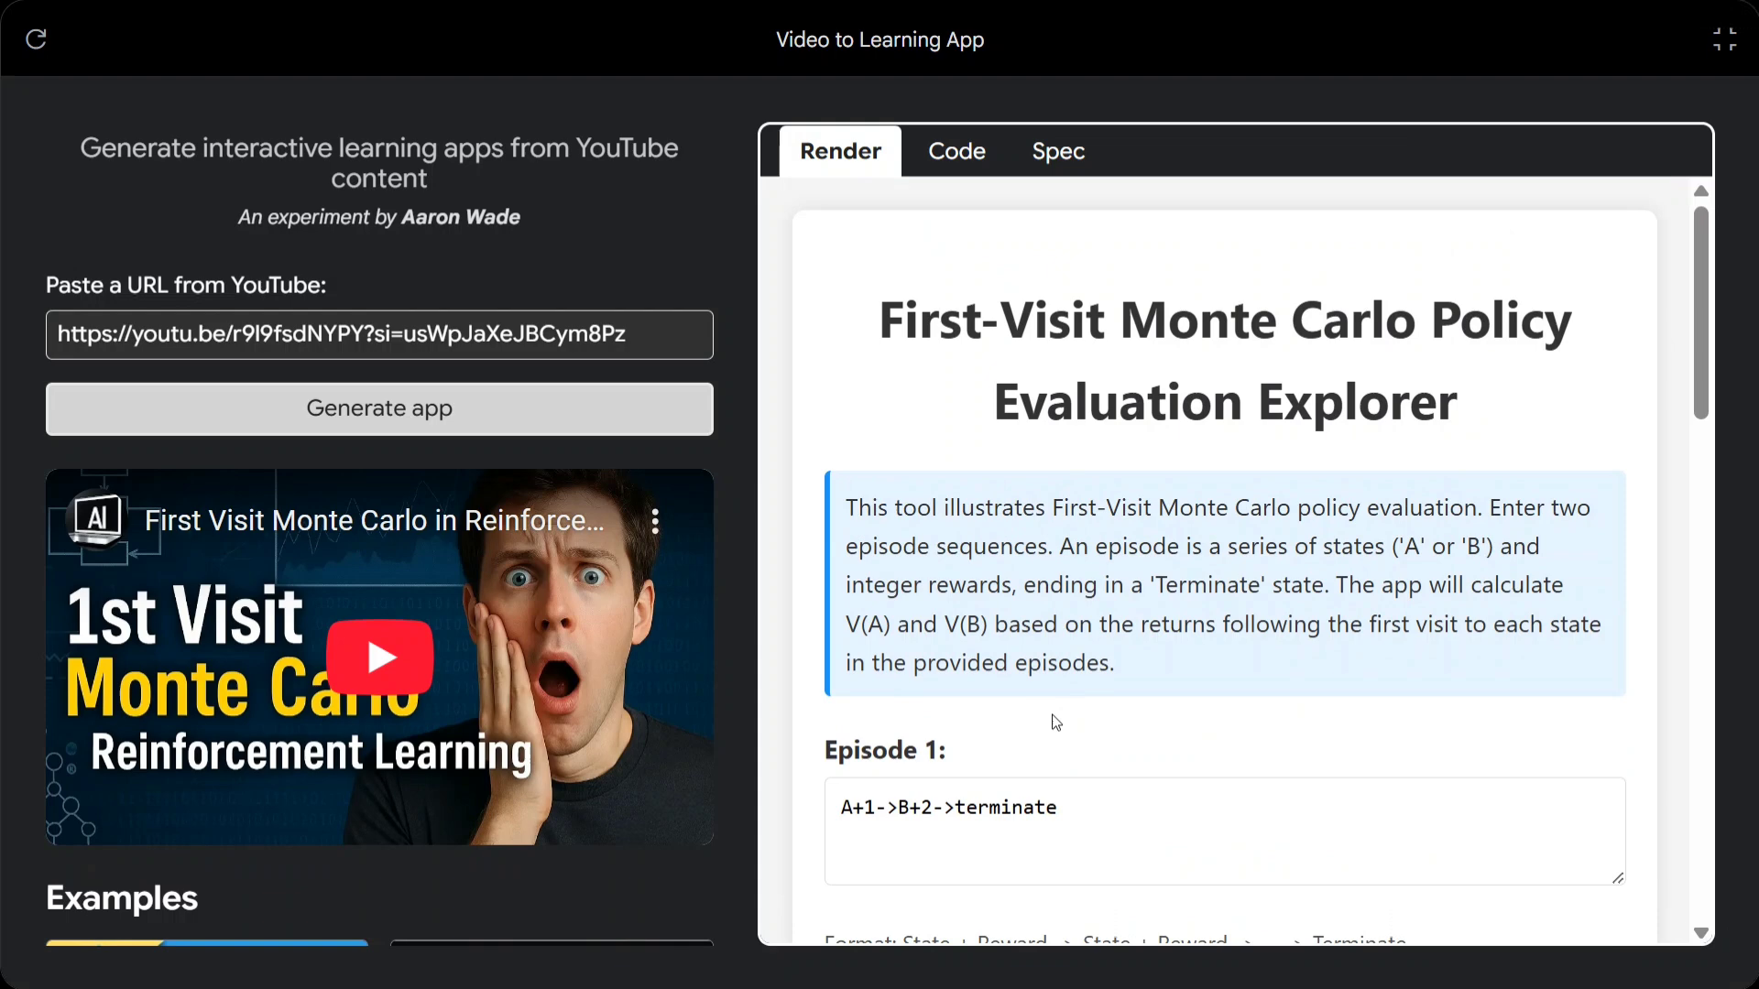
Check the generated app's HTML code and written spec, then return to the rendered explorer
click(963, 156)
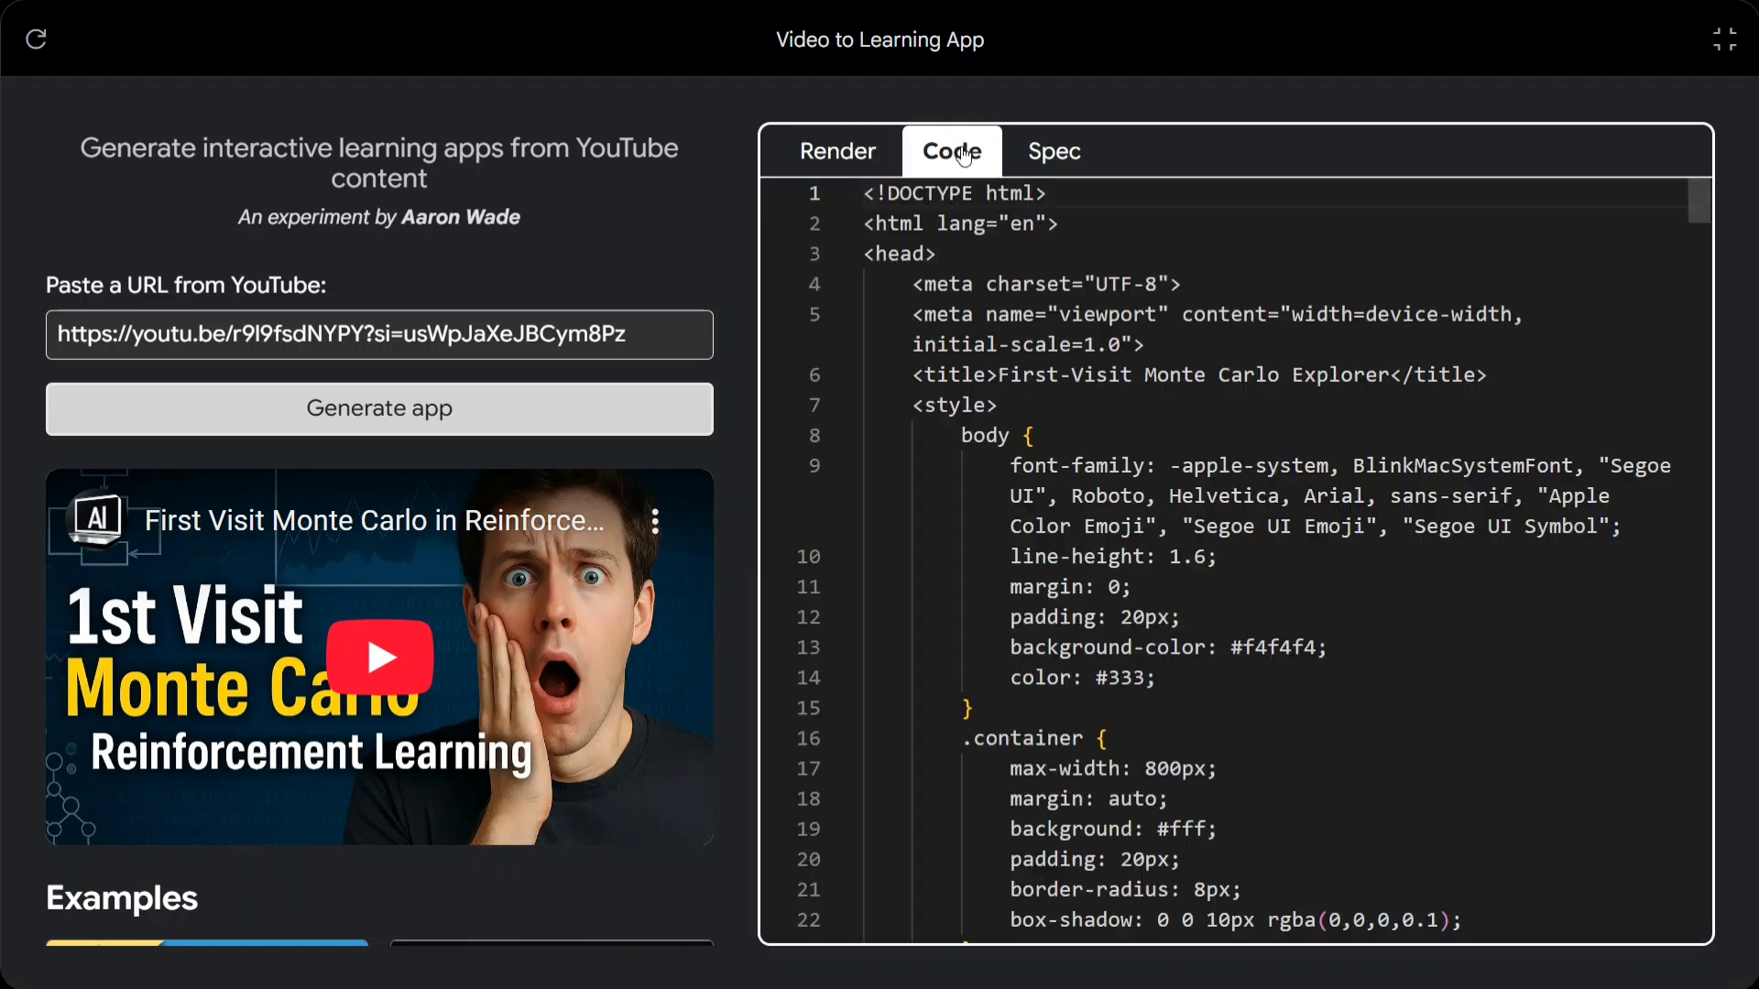
click(1030, 169)
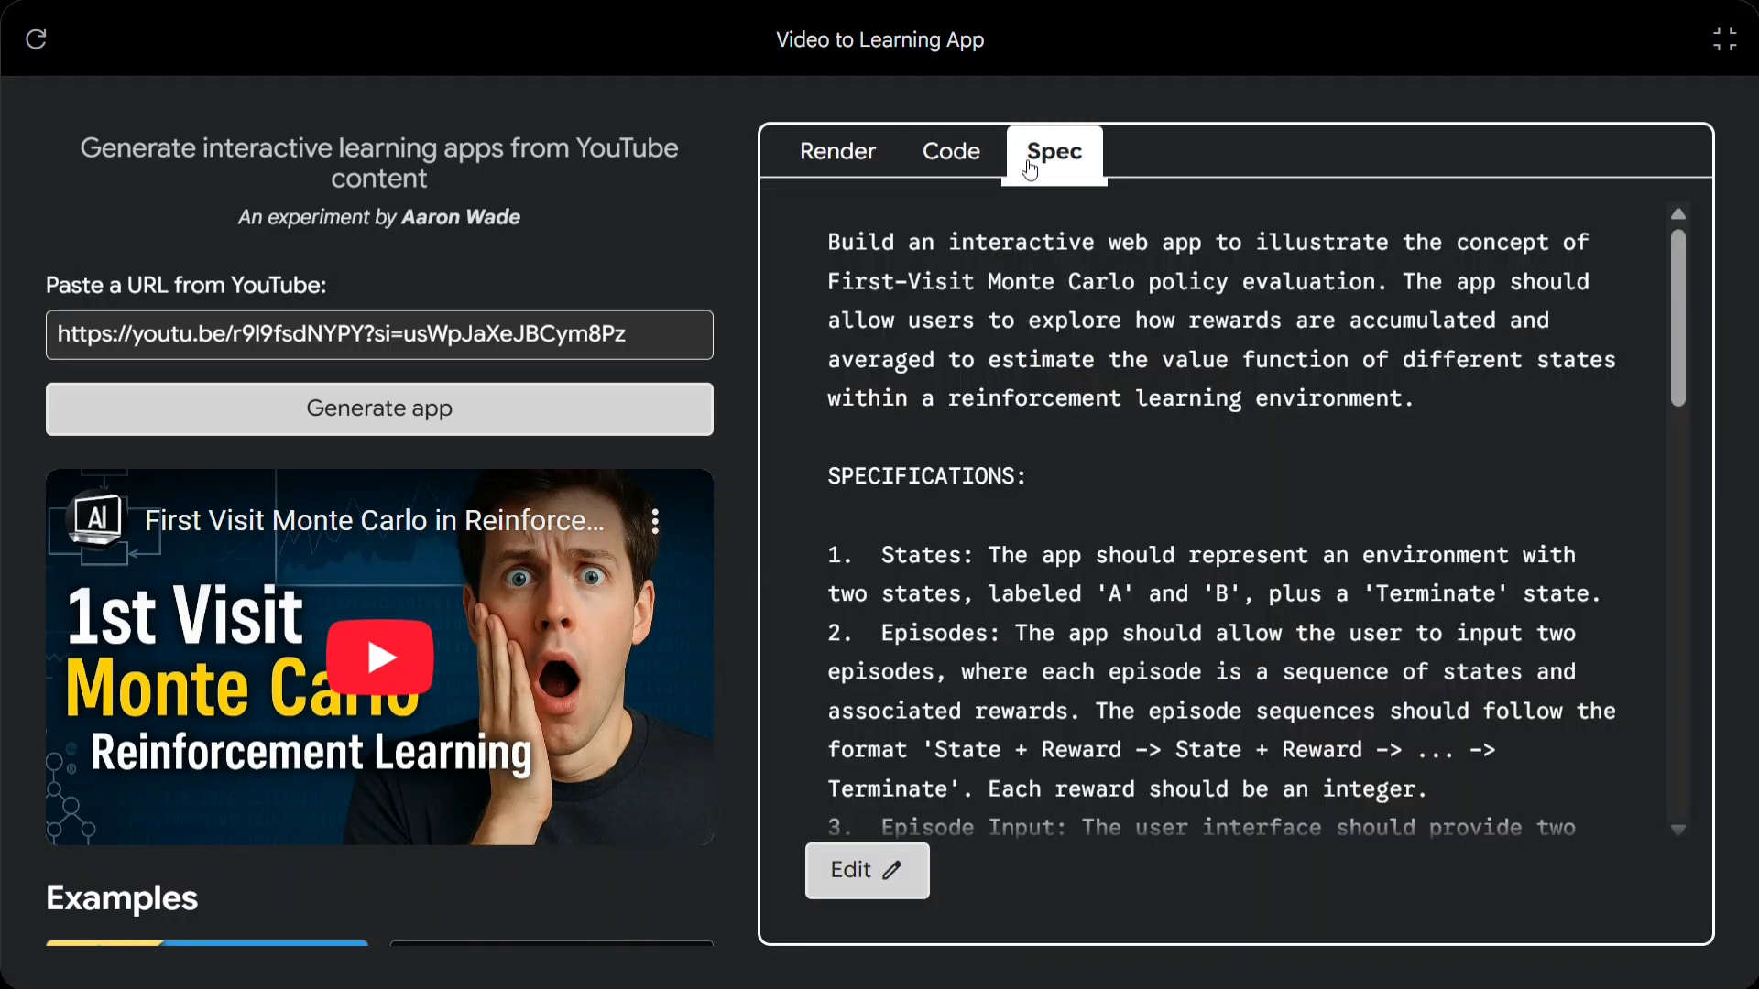
click(829, 160)
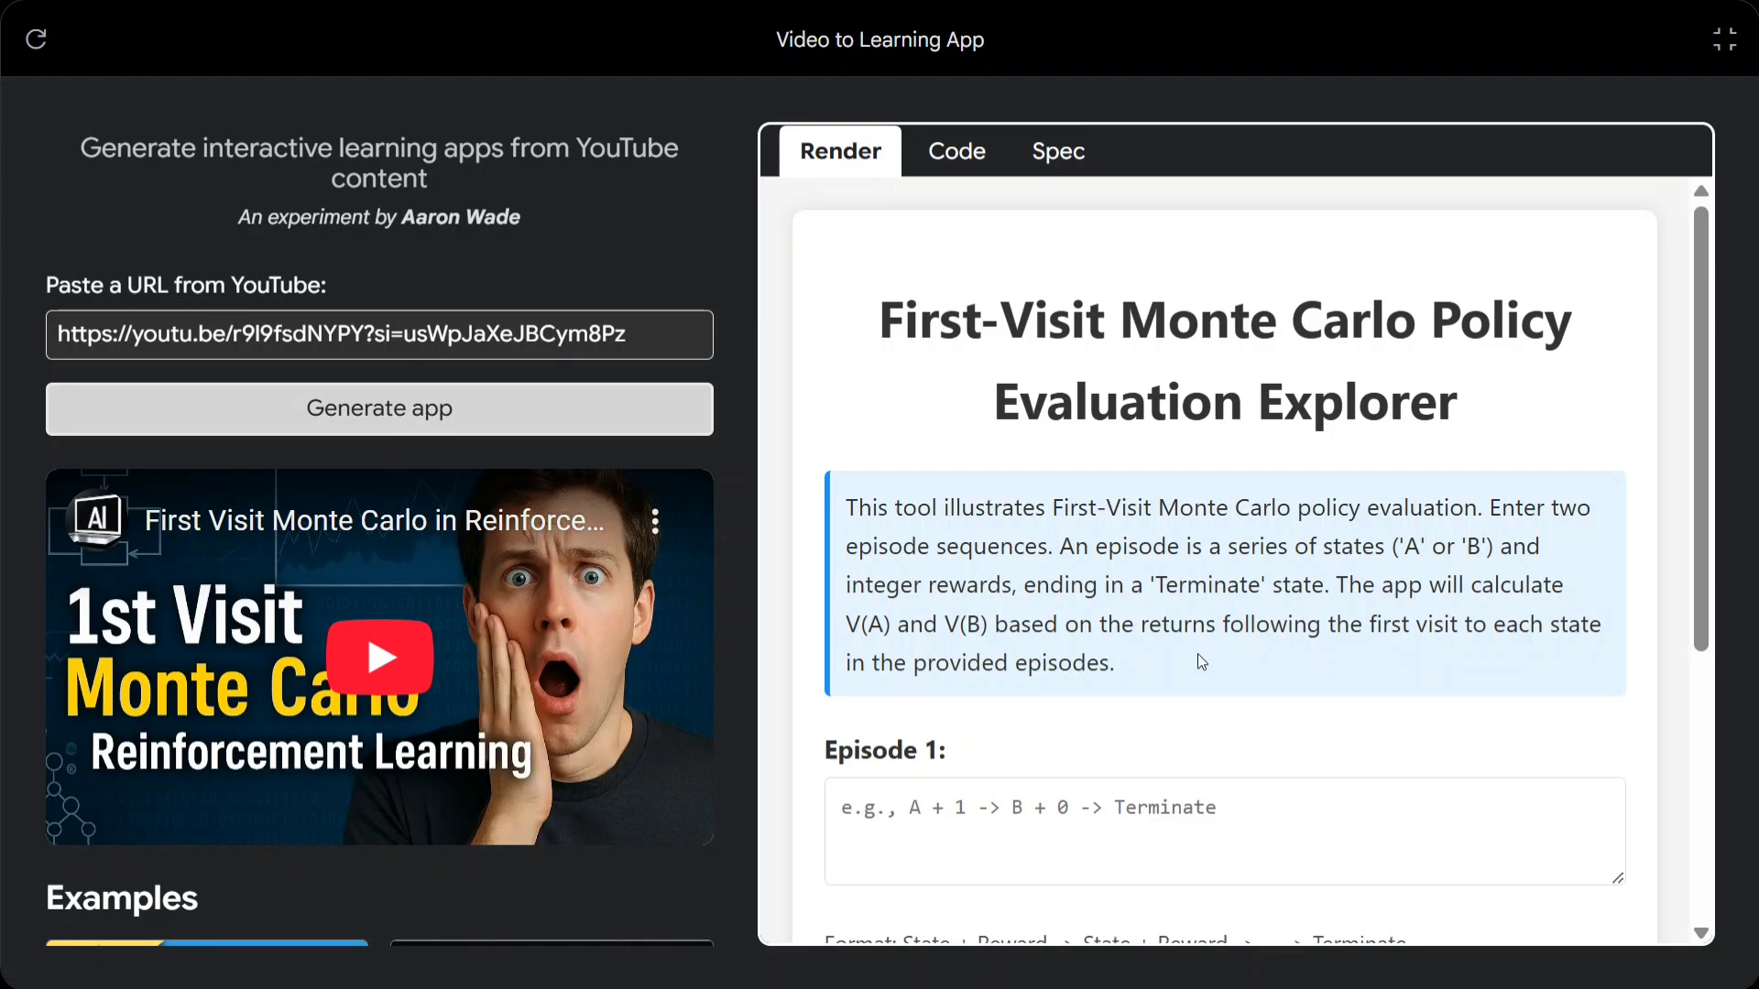
Open the How chords work example's Triads and Inversions app
scroll(1247, 634, down, 5)
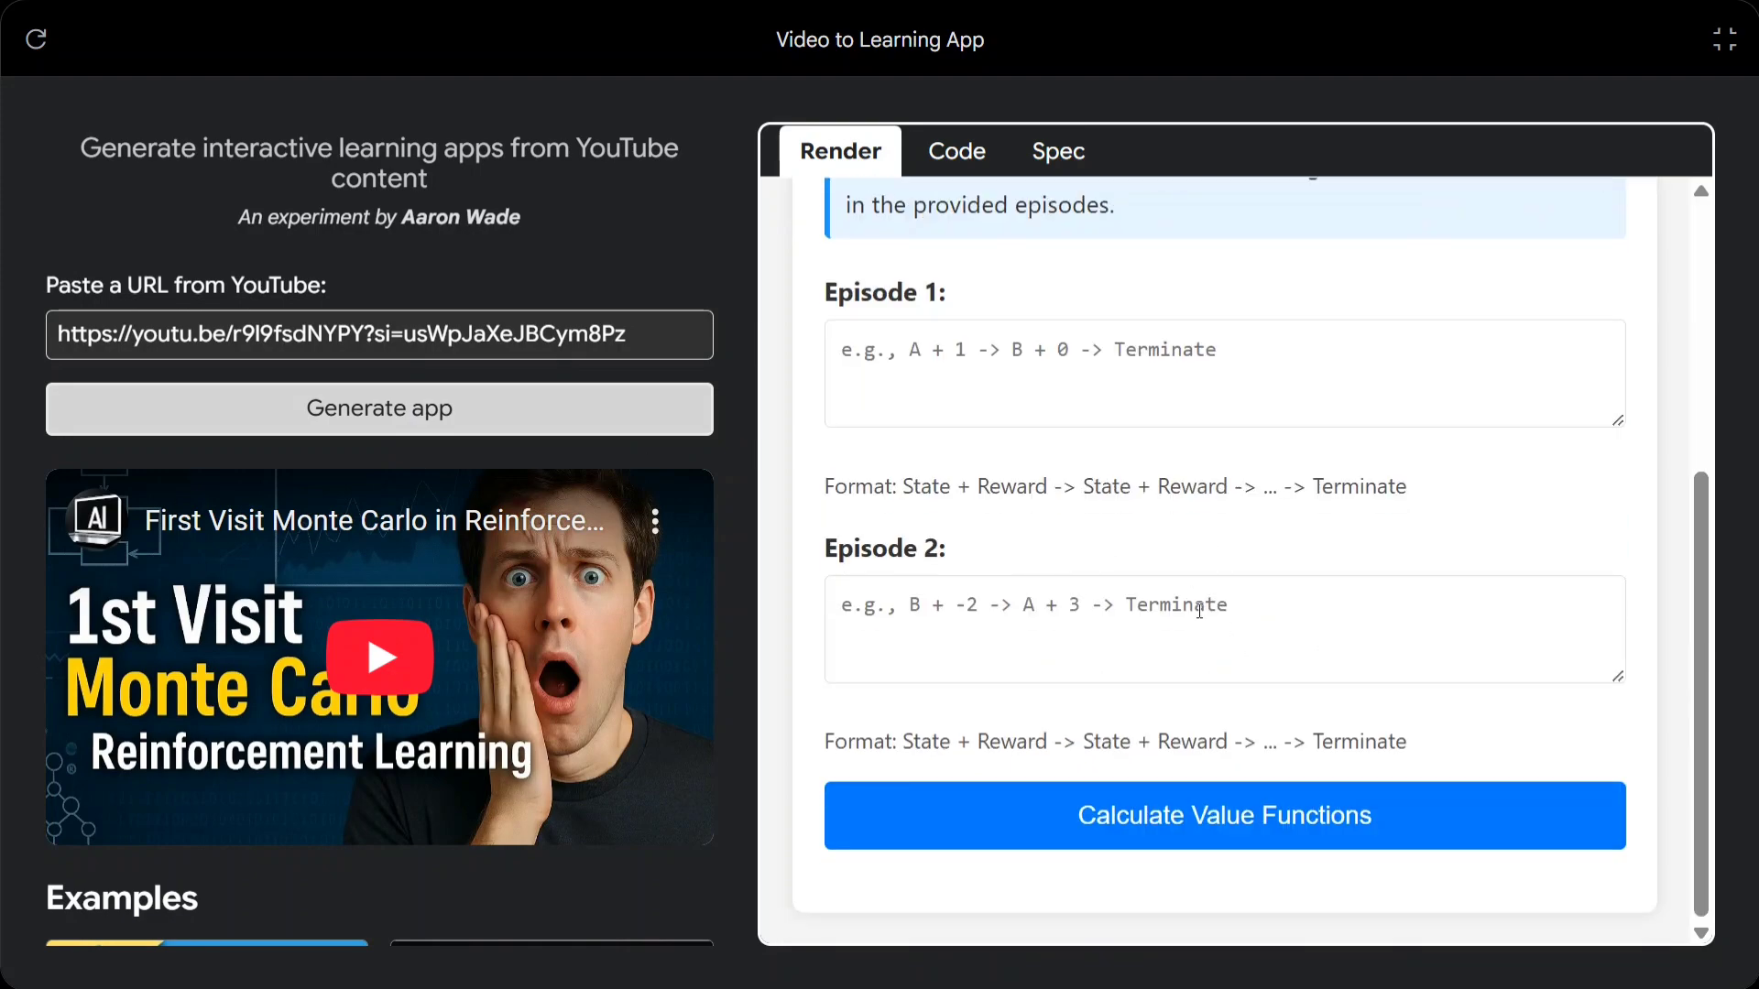
scroll(441, 685, down, 9)
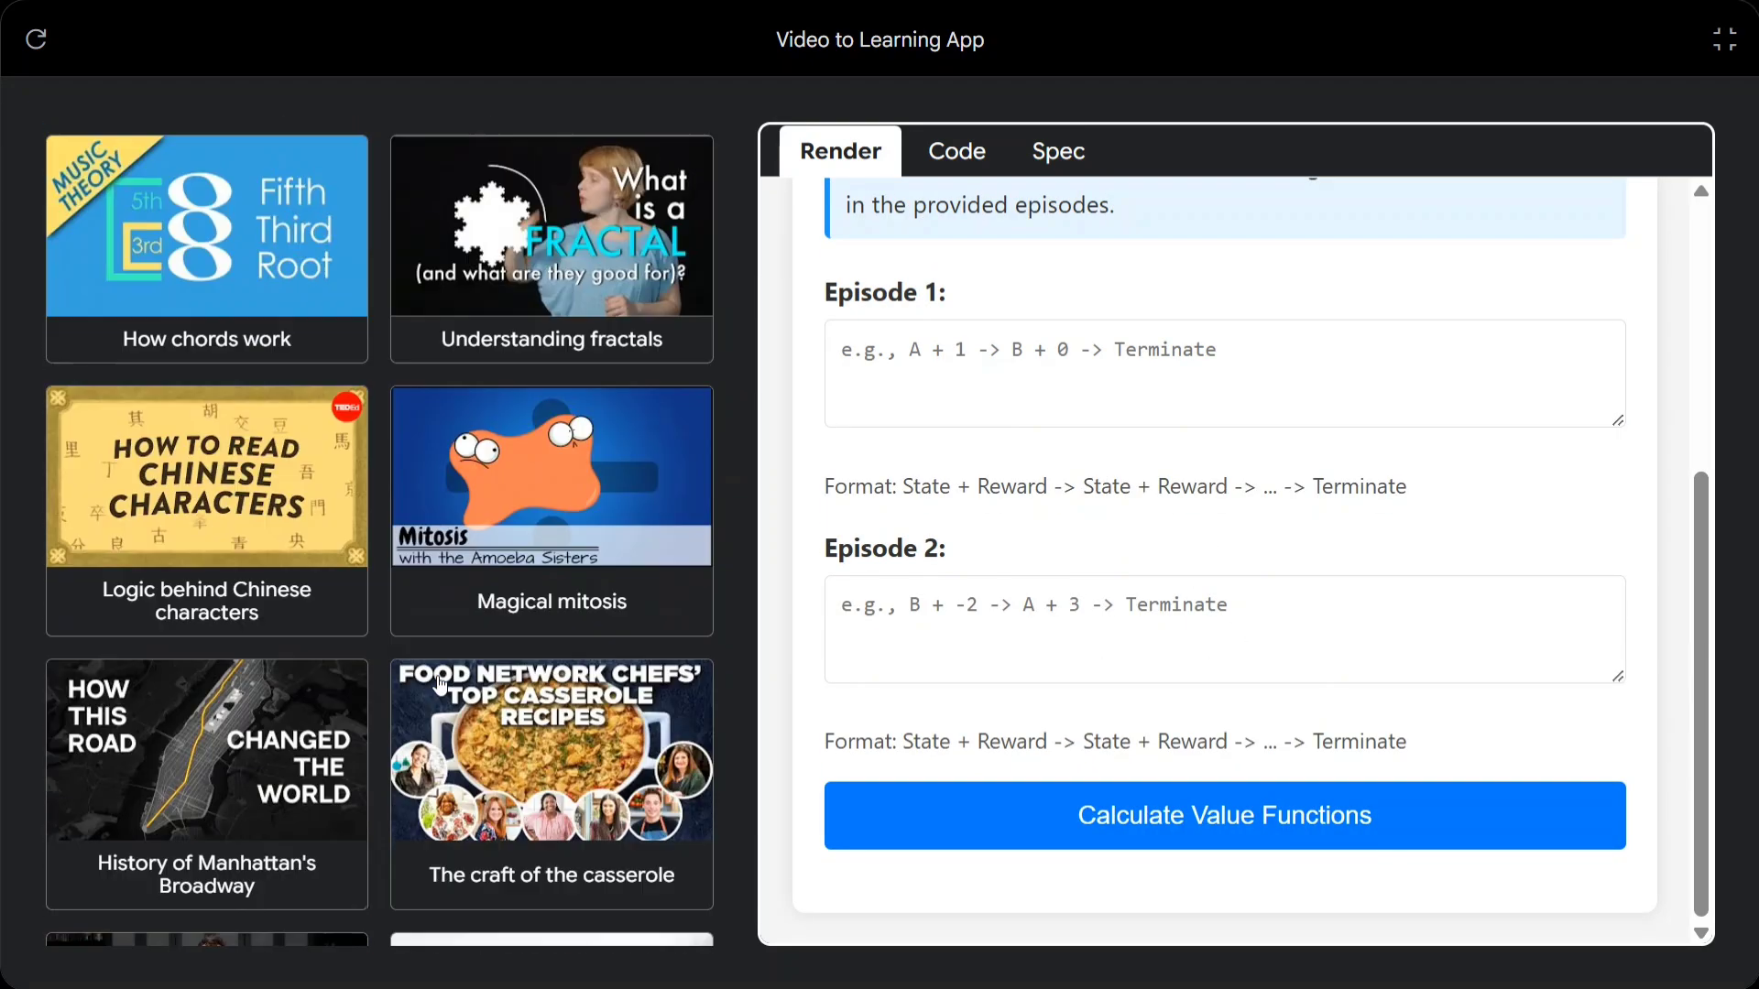
scroll(441, 685, down, 8)
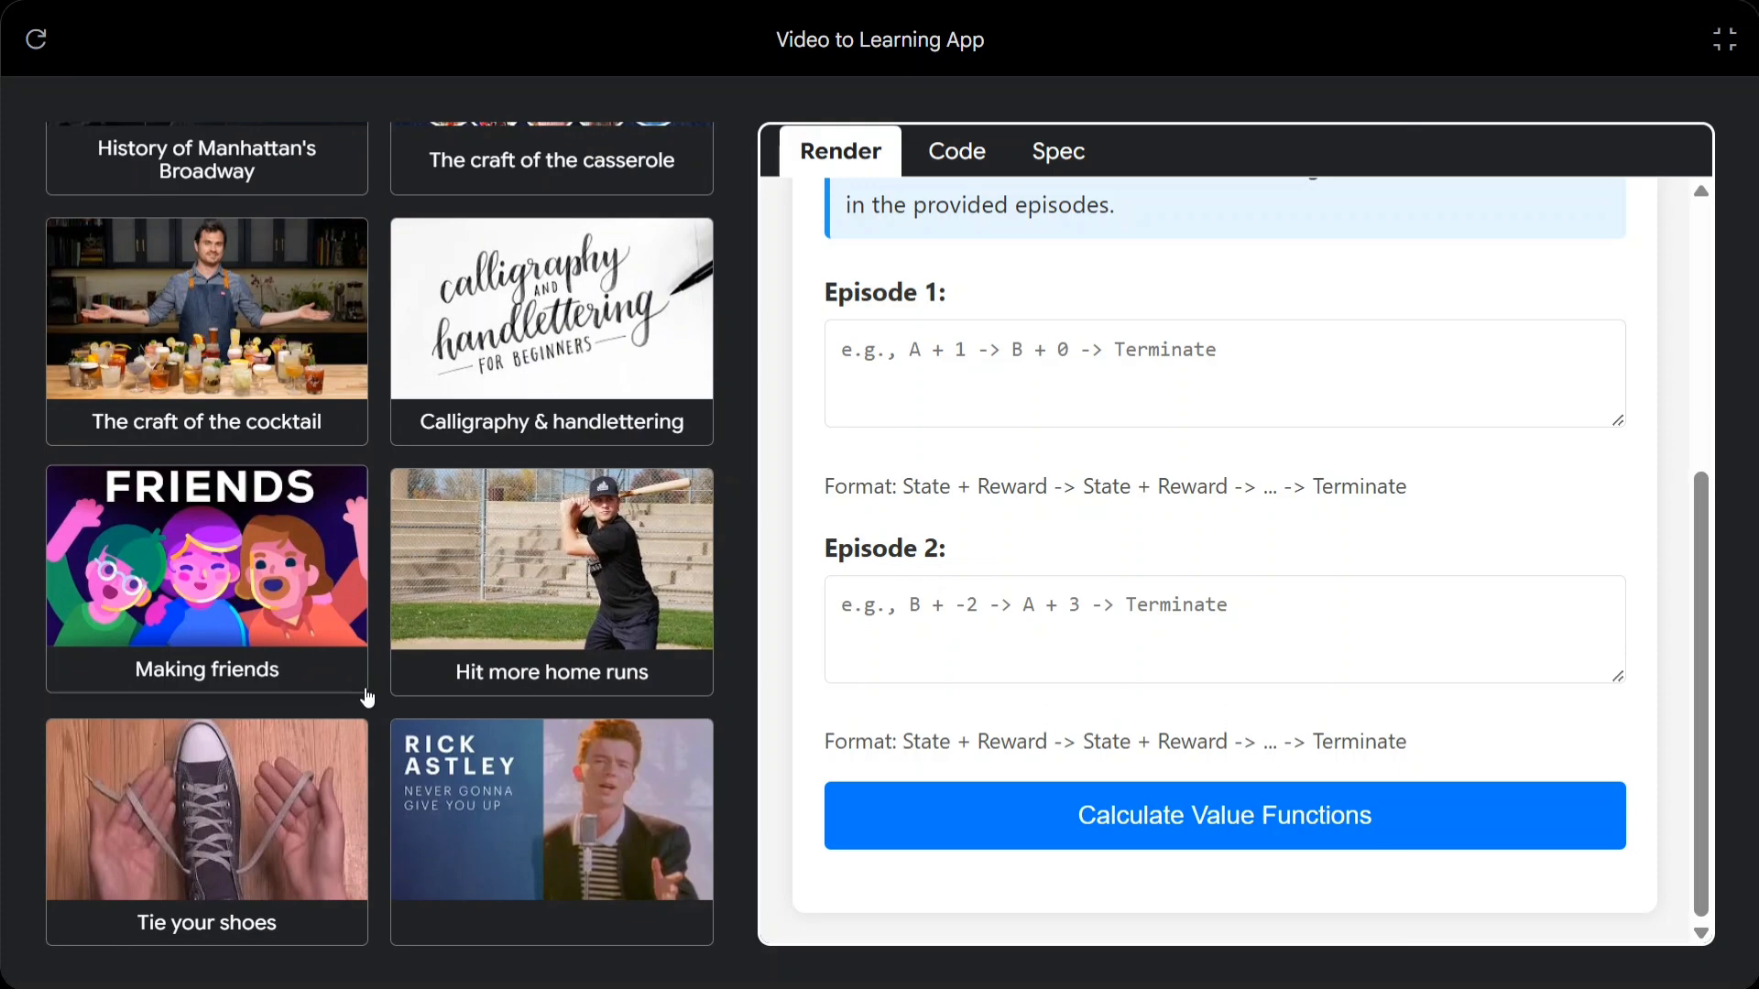
scroll(367, 699, up, 15)
click(236, 666)
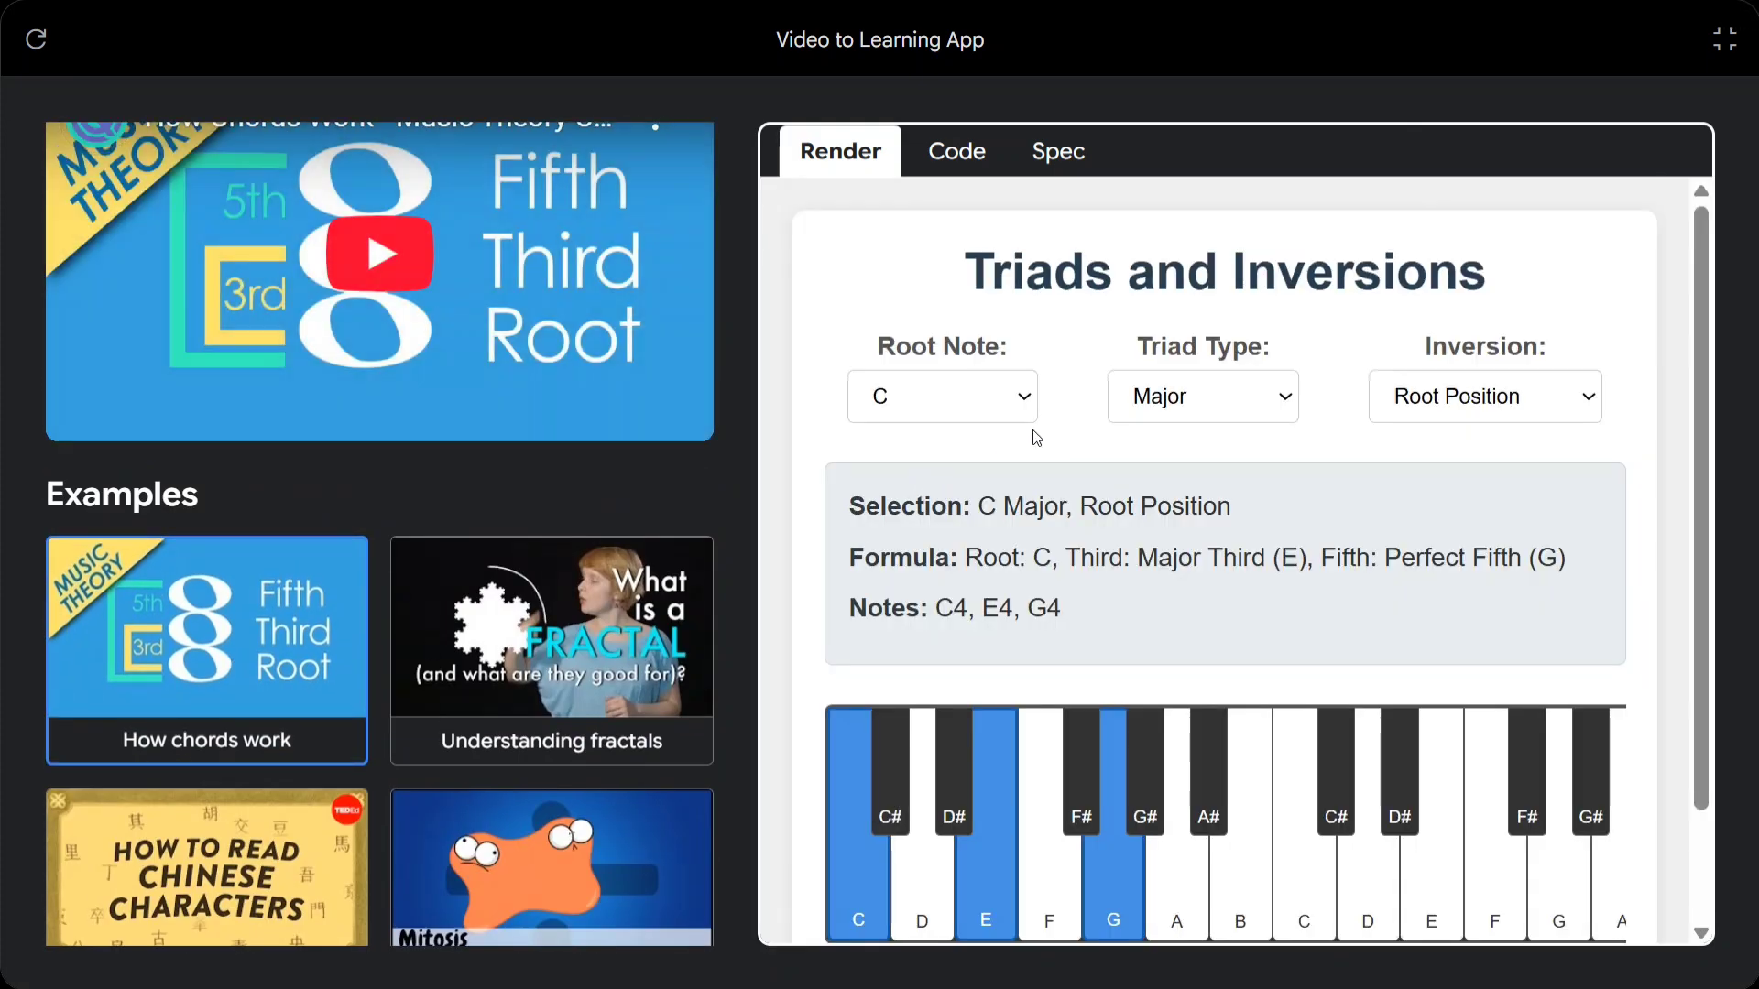
Set the root note to E and the triad type to Minor (E4, G4, B4)
scroll(1320, 660, down, 2)
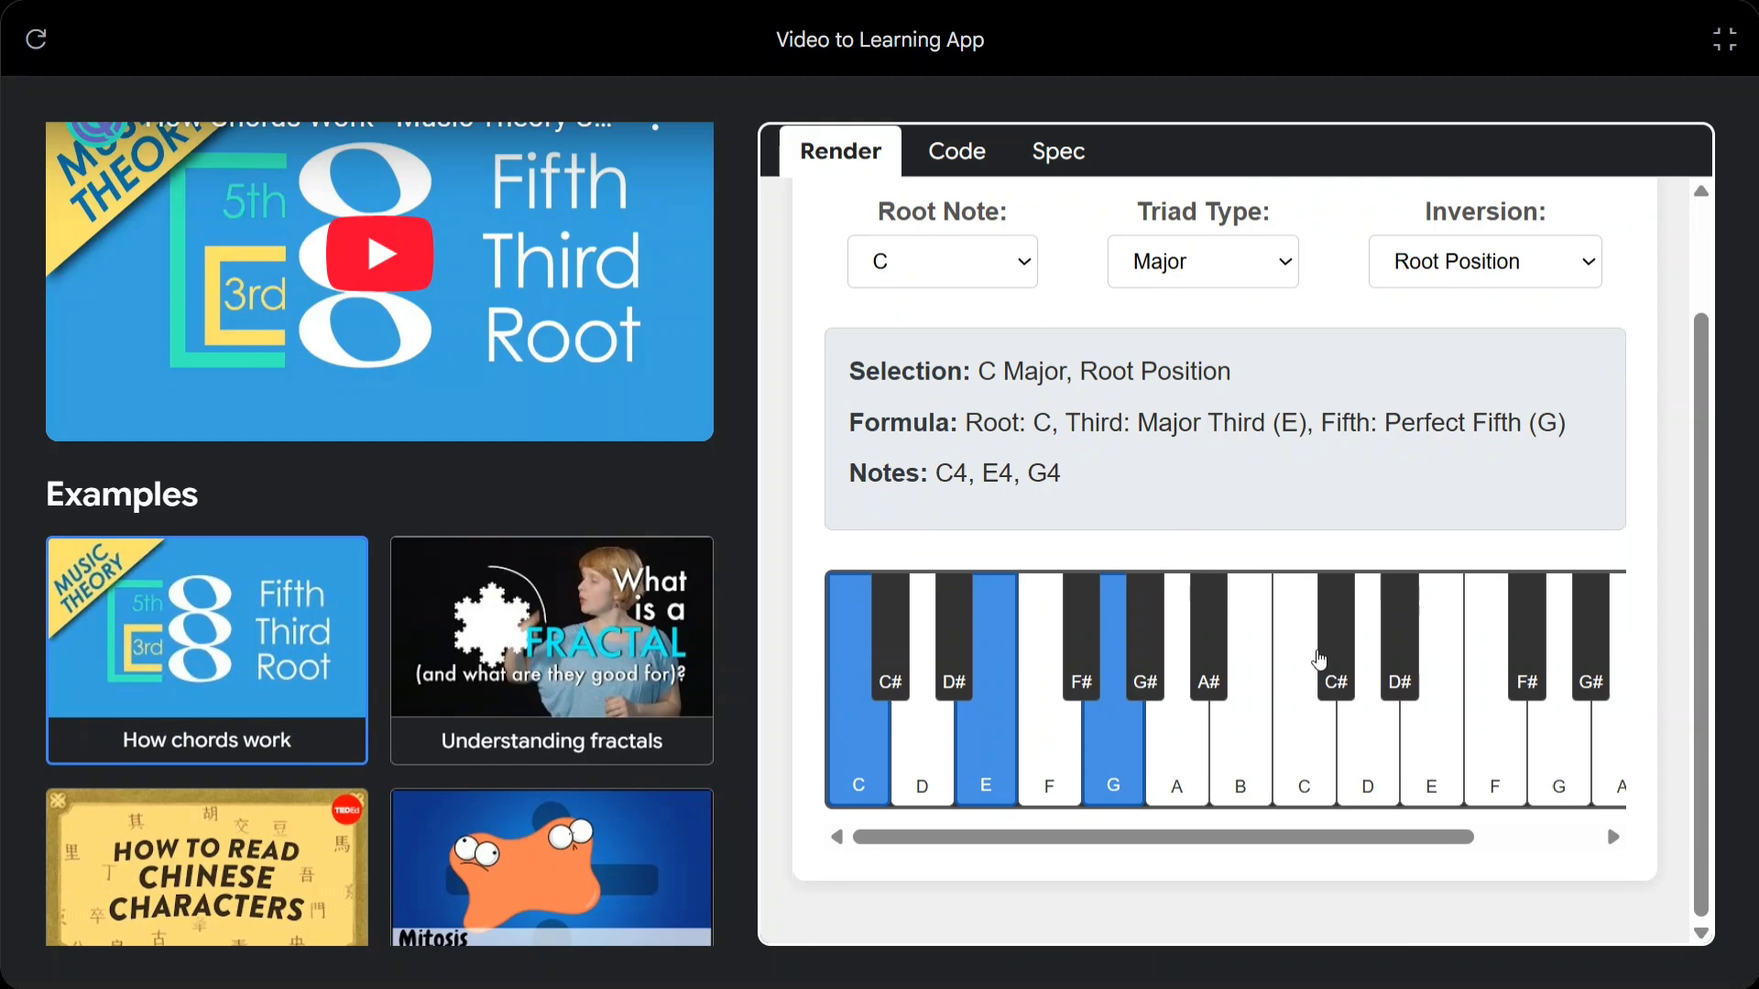
scroll(1090, 696, up, 2)
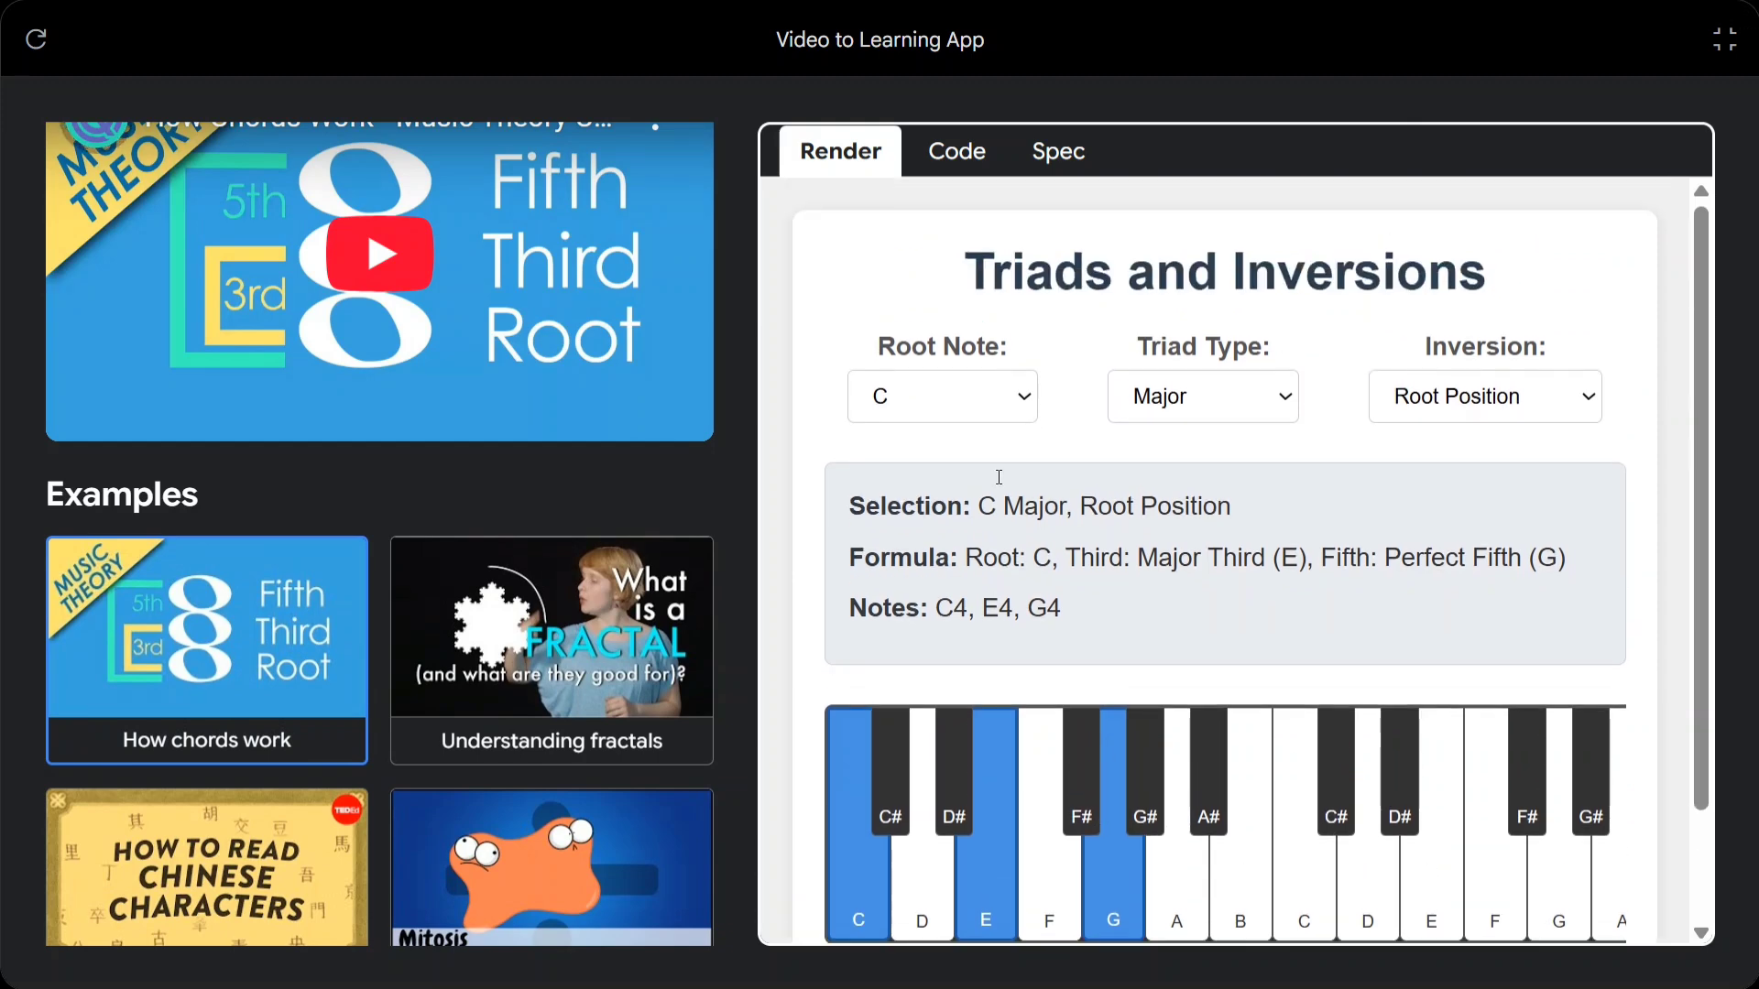
click(964, 418)
click(966, 519)
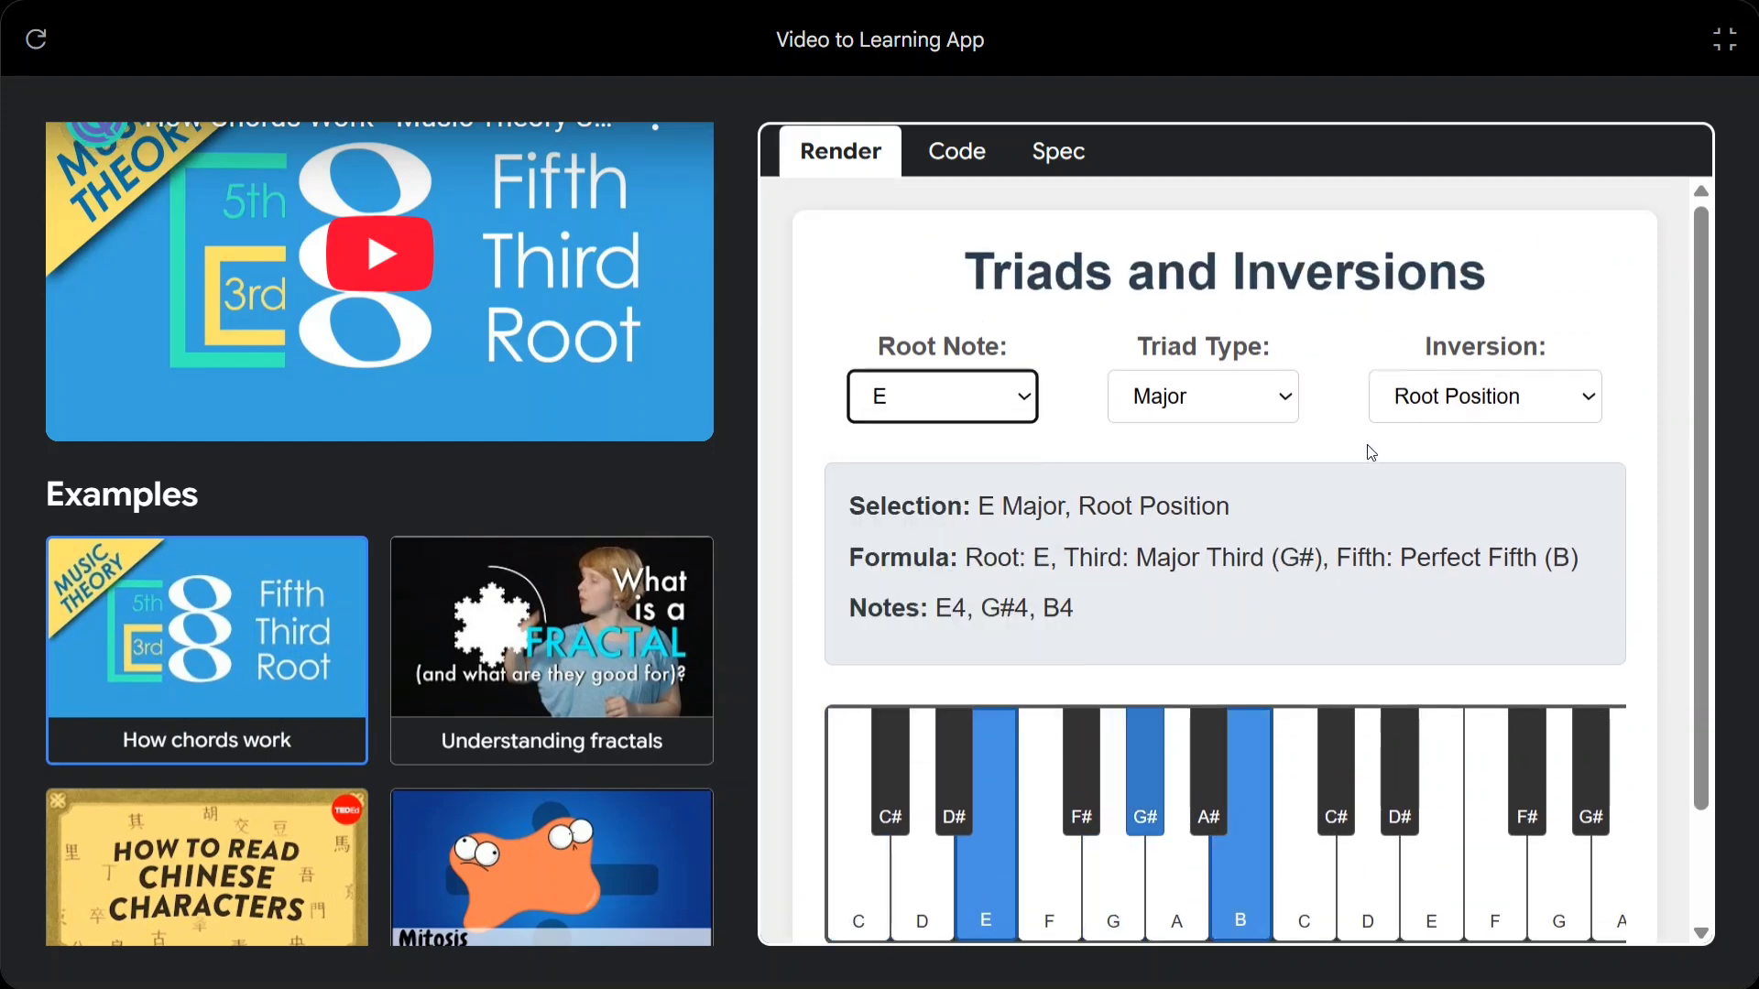
click(1240, 407)
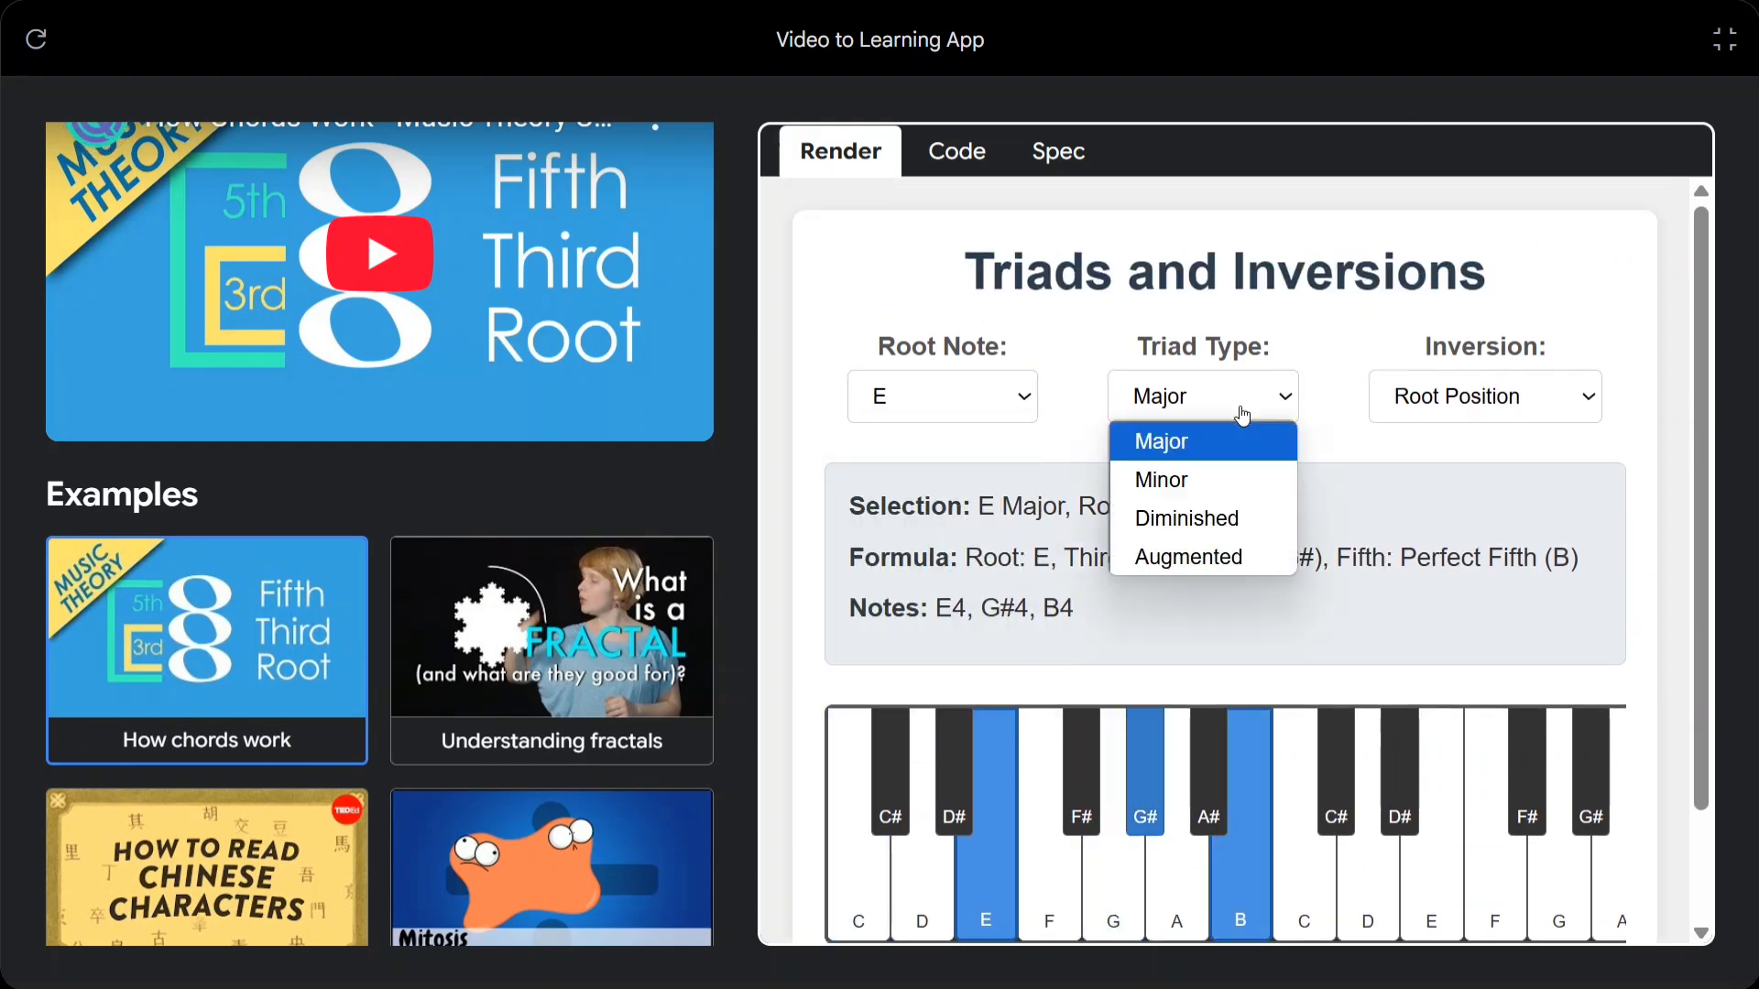
click(1224, 480)
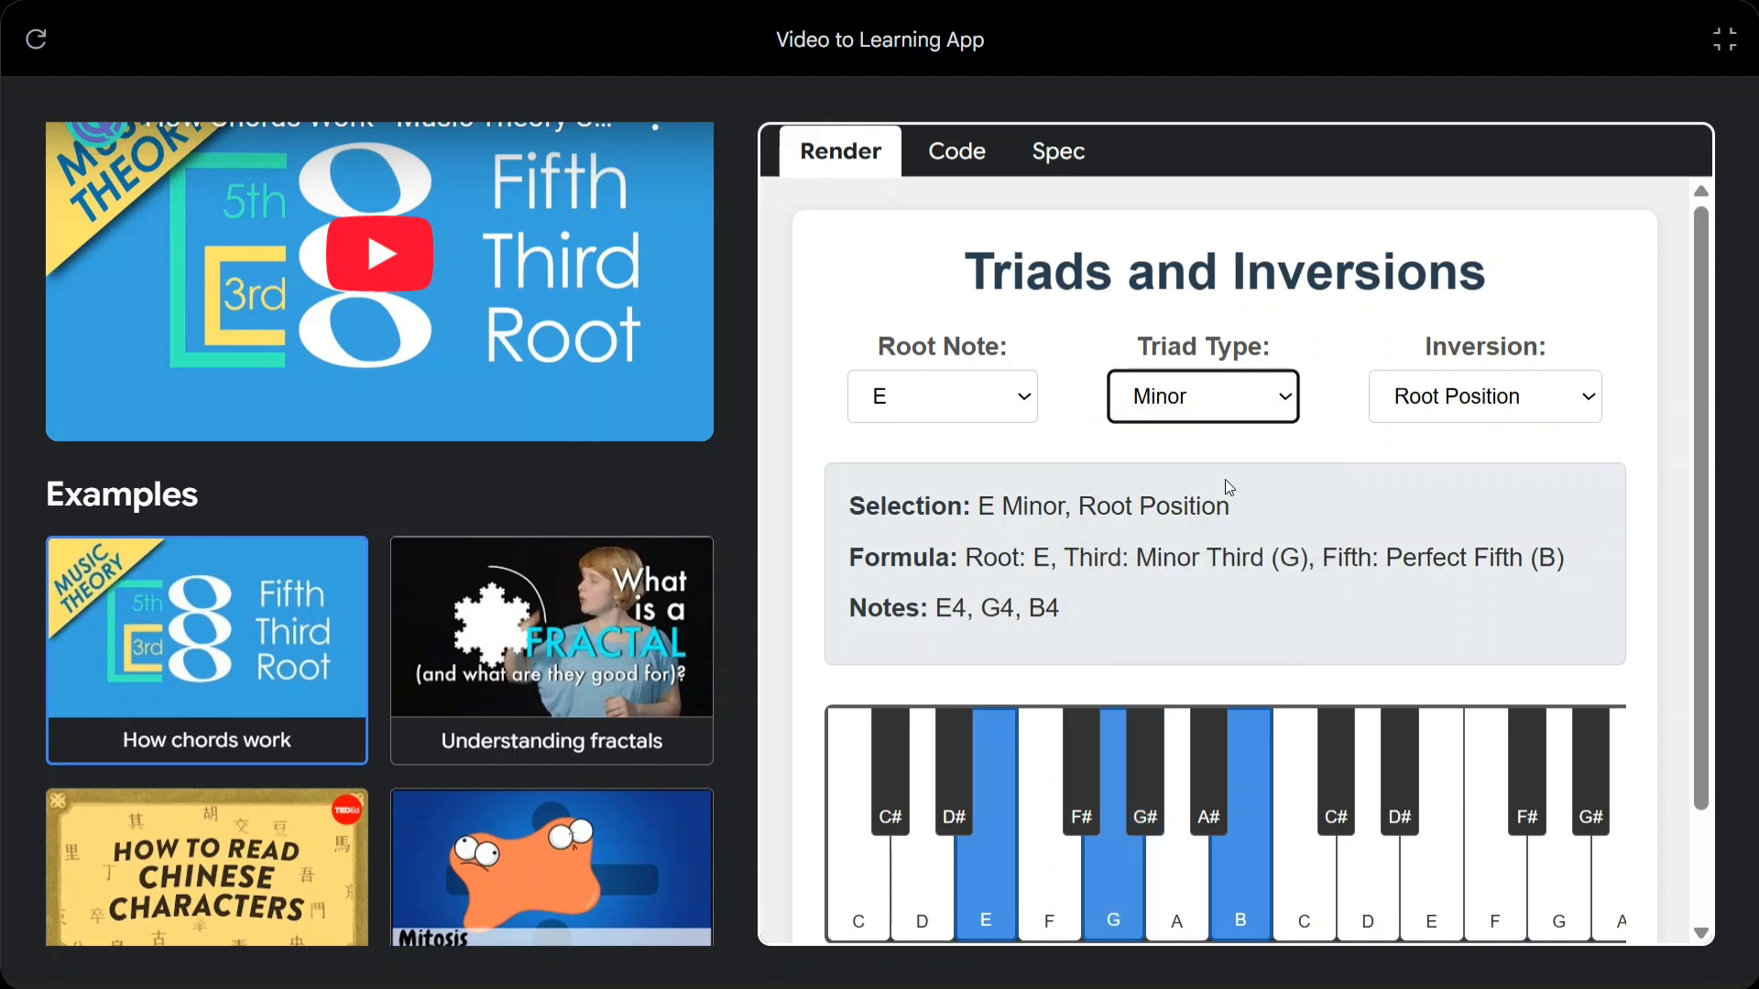
Open the Koch Snowflake app, apply Dark Mode (Cyan on Black), and iterate to 12 sides
click(615, 634)
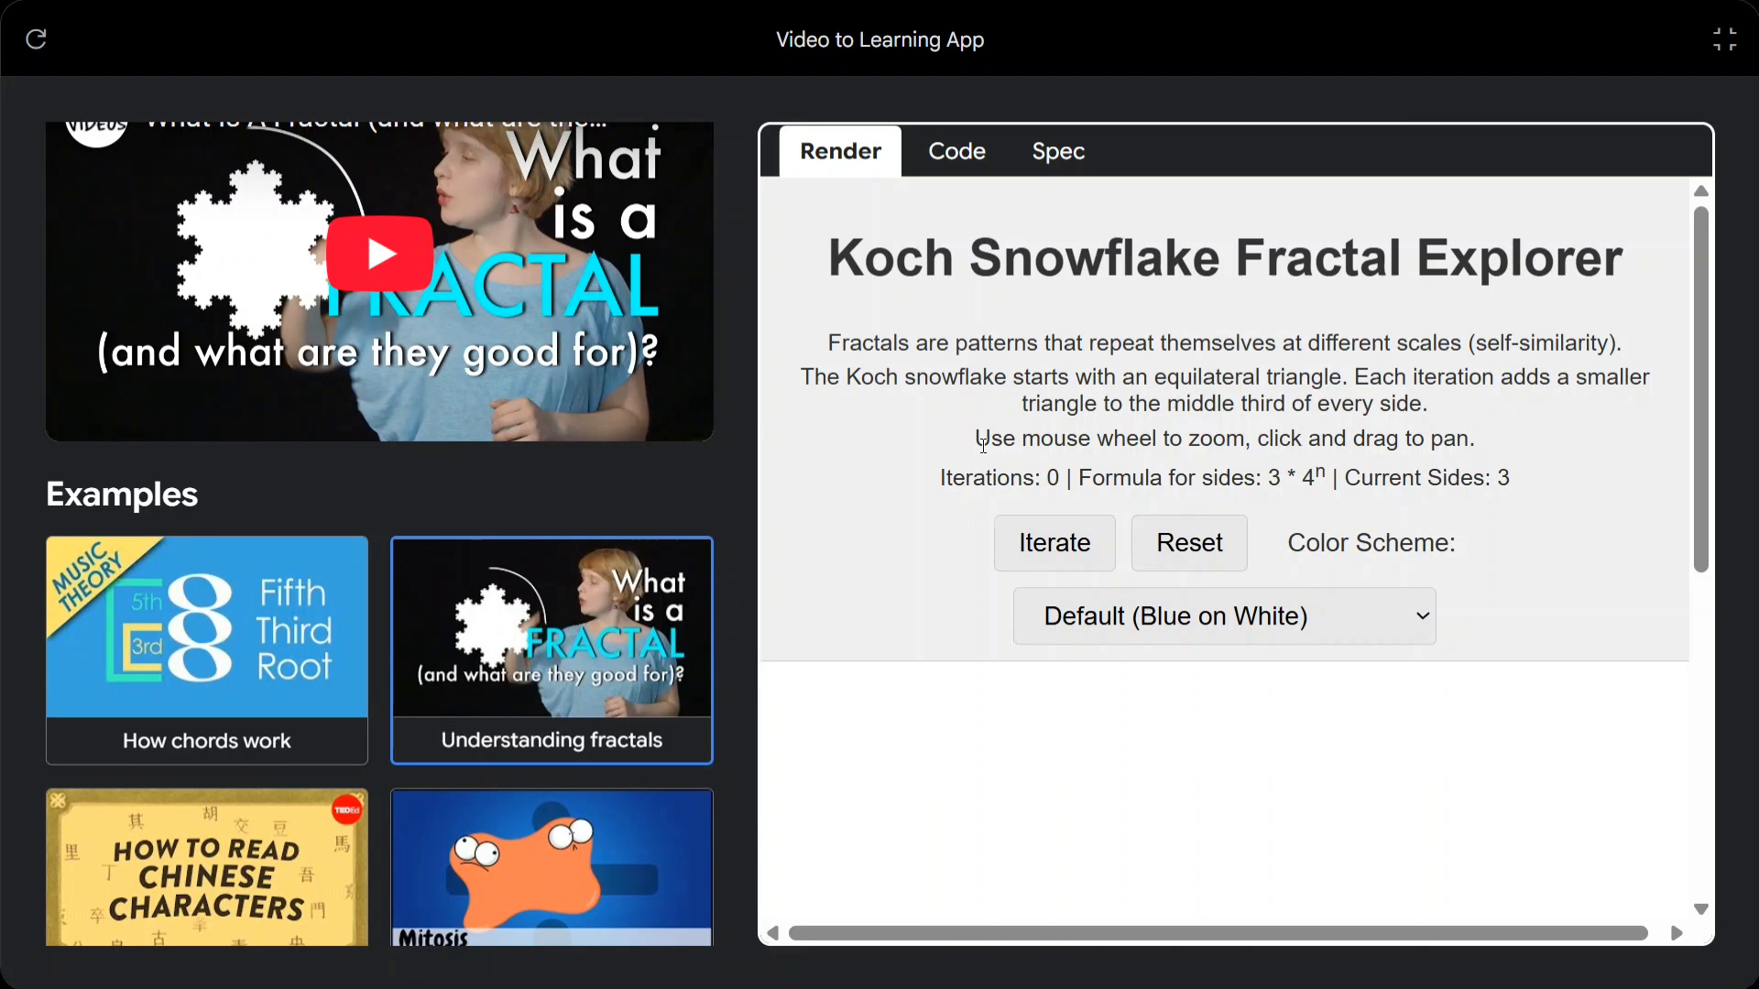
click(1223, 616)
click(1205, 708)
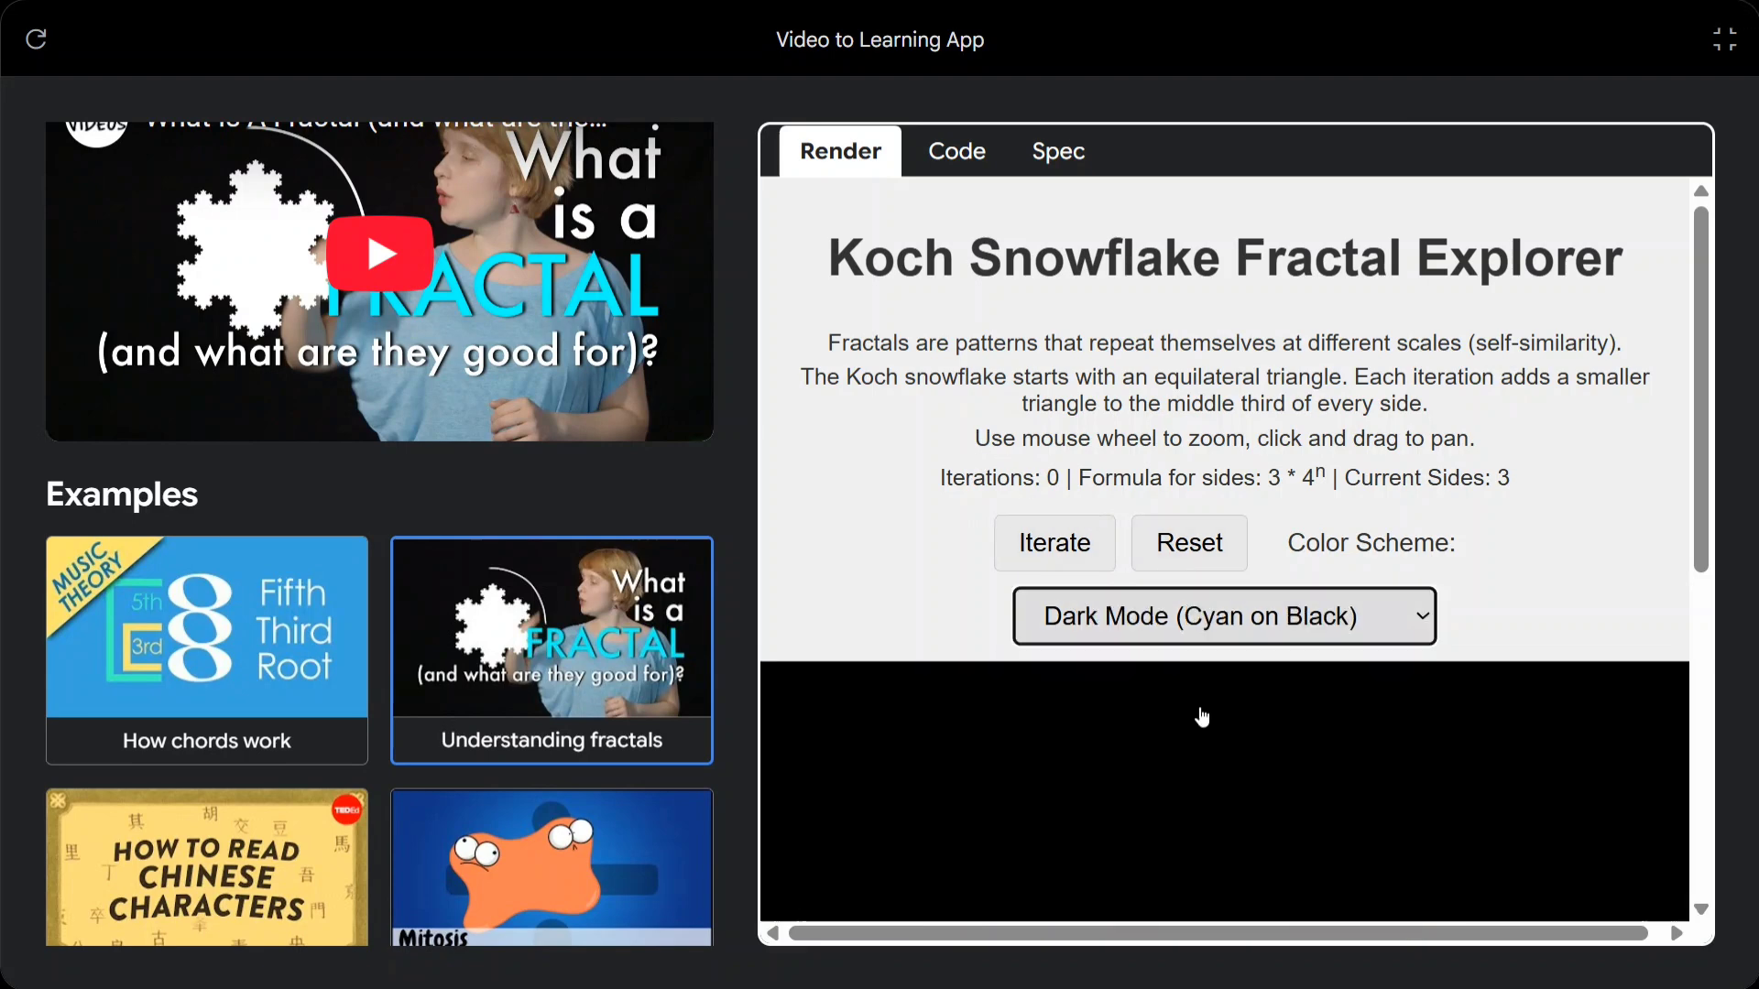
scroll(1678, 560, down, 5)
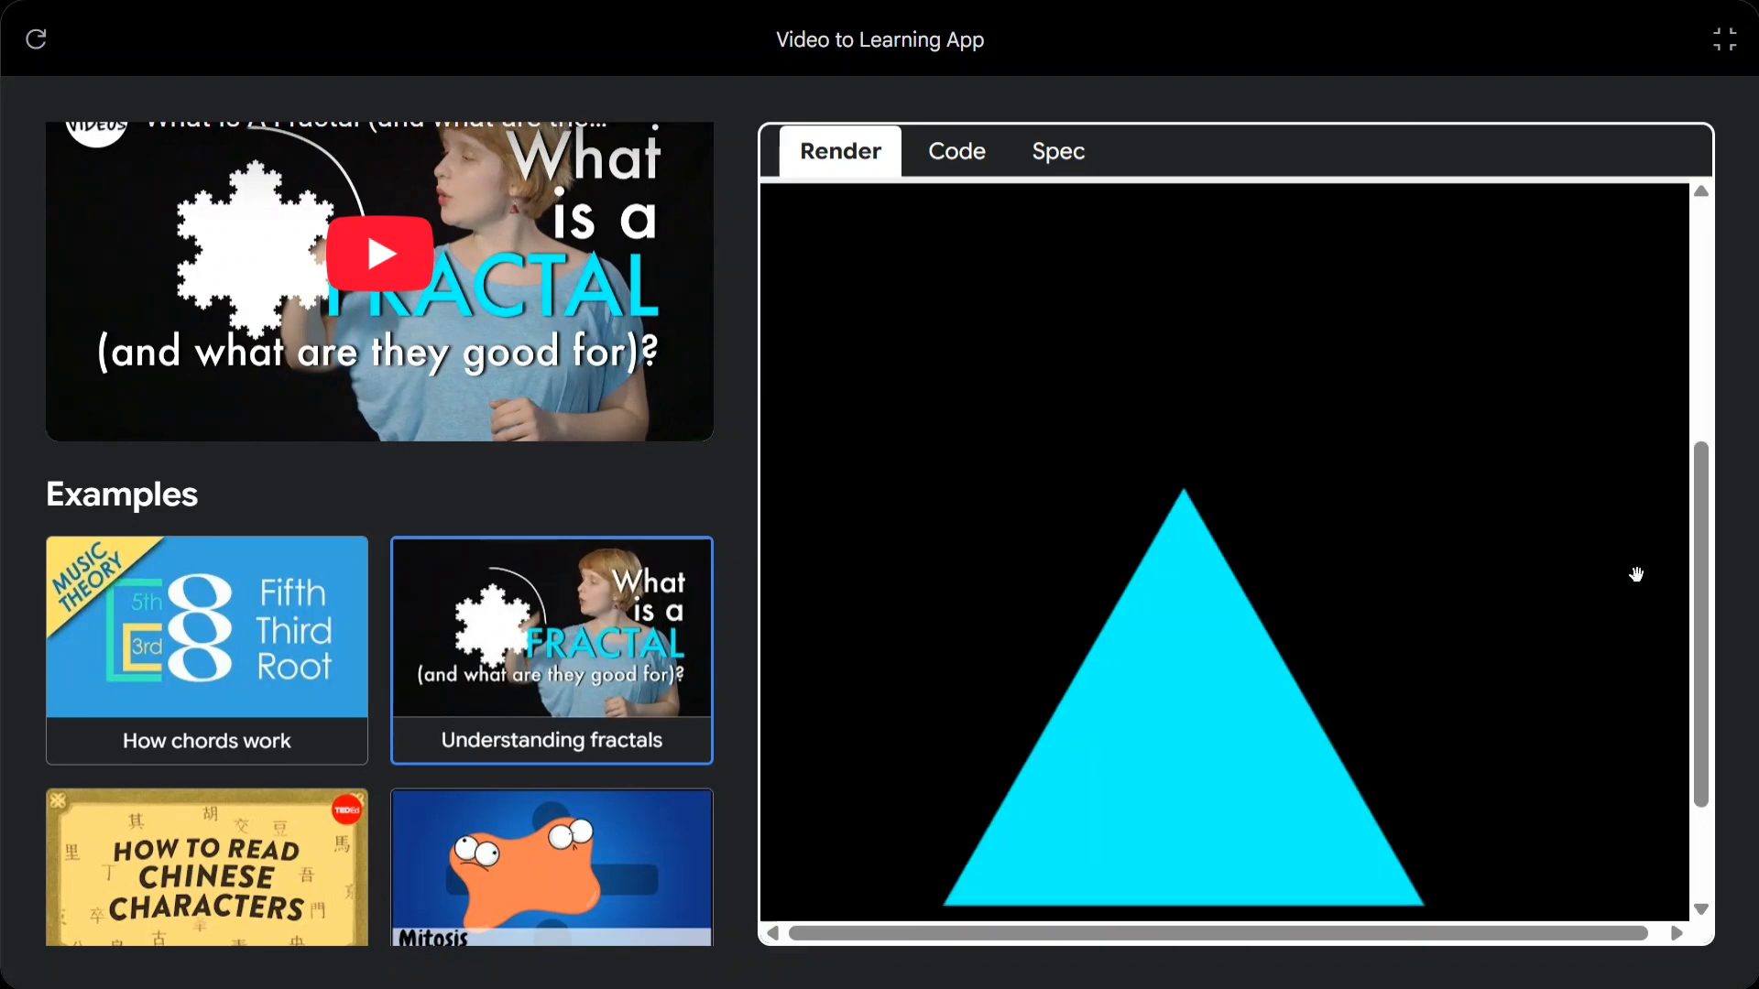
scroll(1354, 541, up, 5)
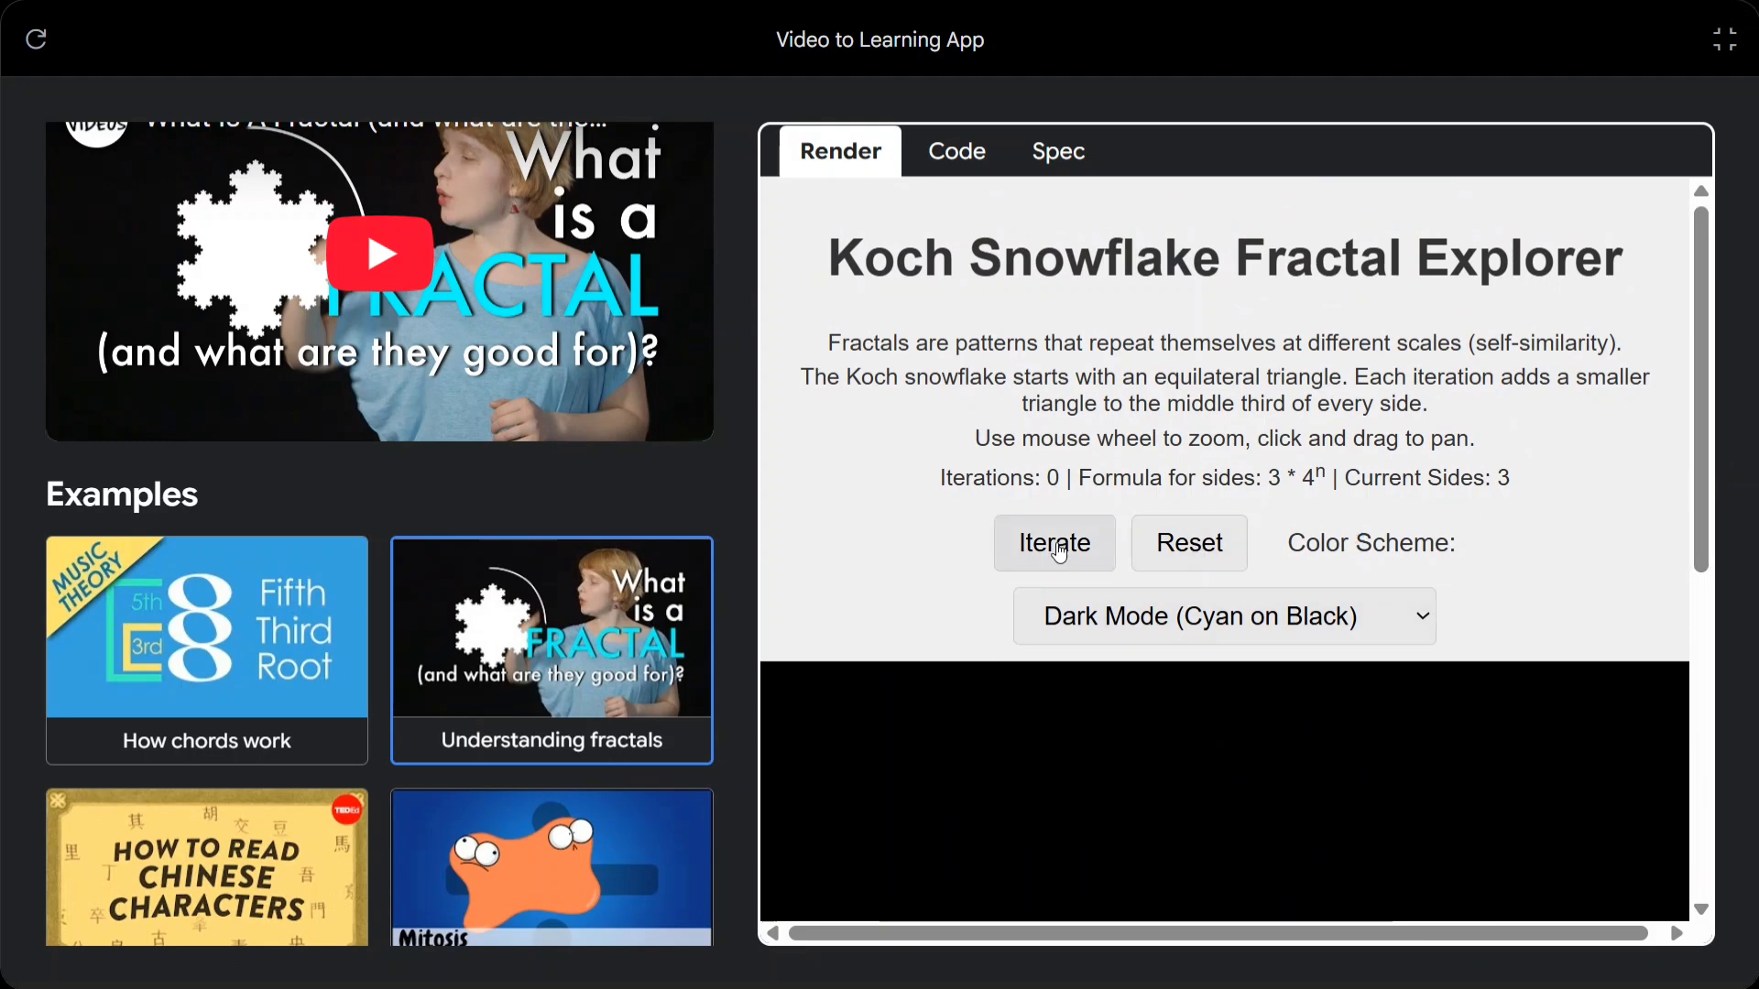
click(1053, 543)
scroll(549, 541, down, 3)
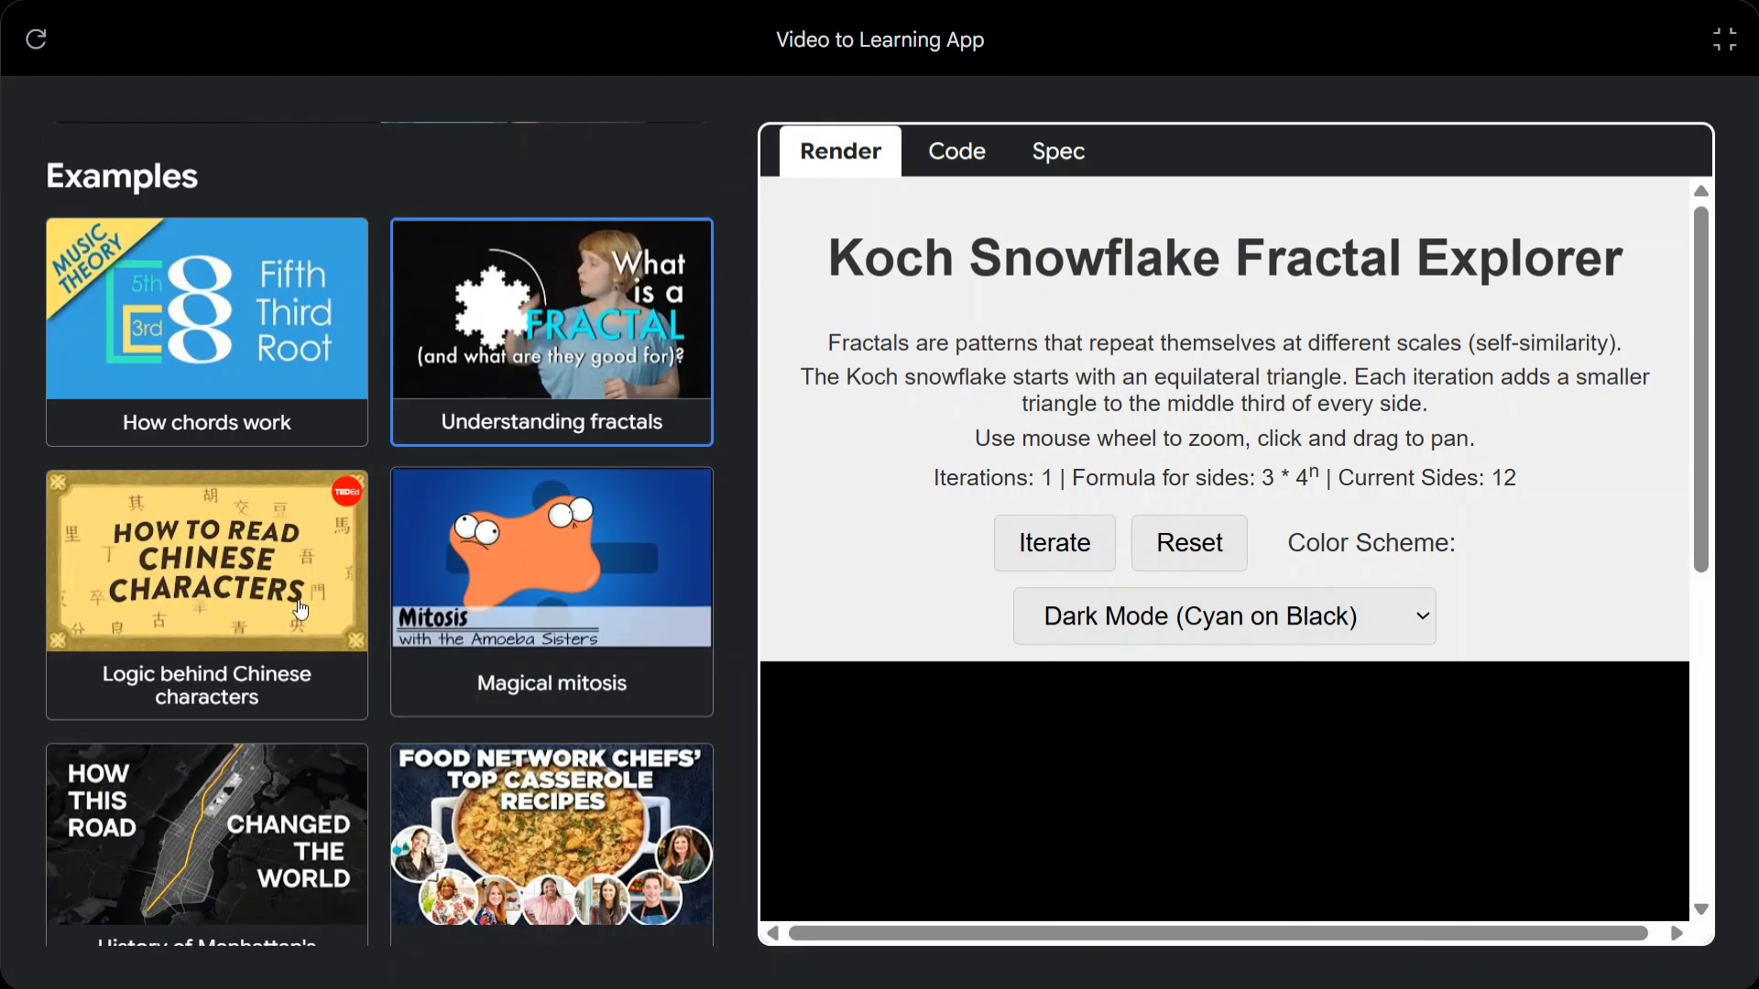
Open the Chinese Character Builder and browse its radicals, sound components and drop area
click(195, 607)
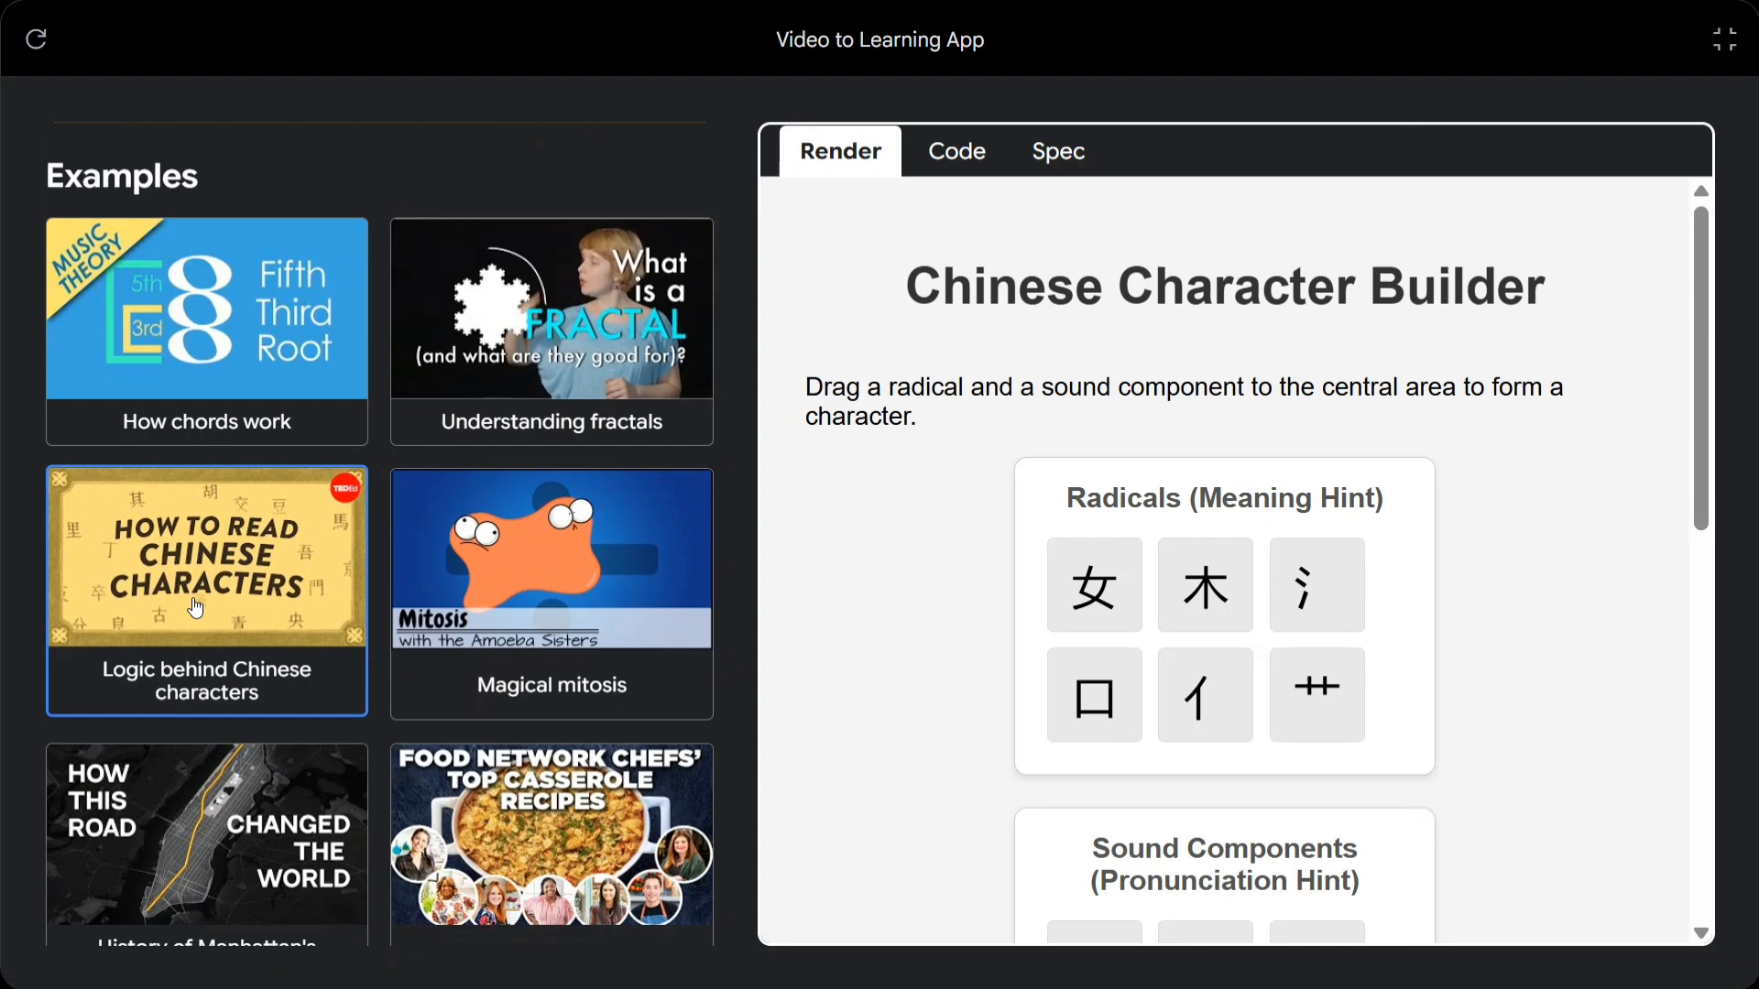
scroll(1355, 613, down, 1)
scroll(1355, 613, down, 6)
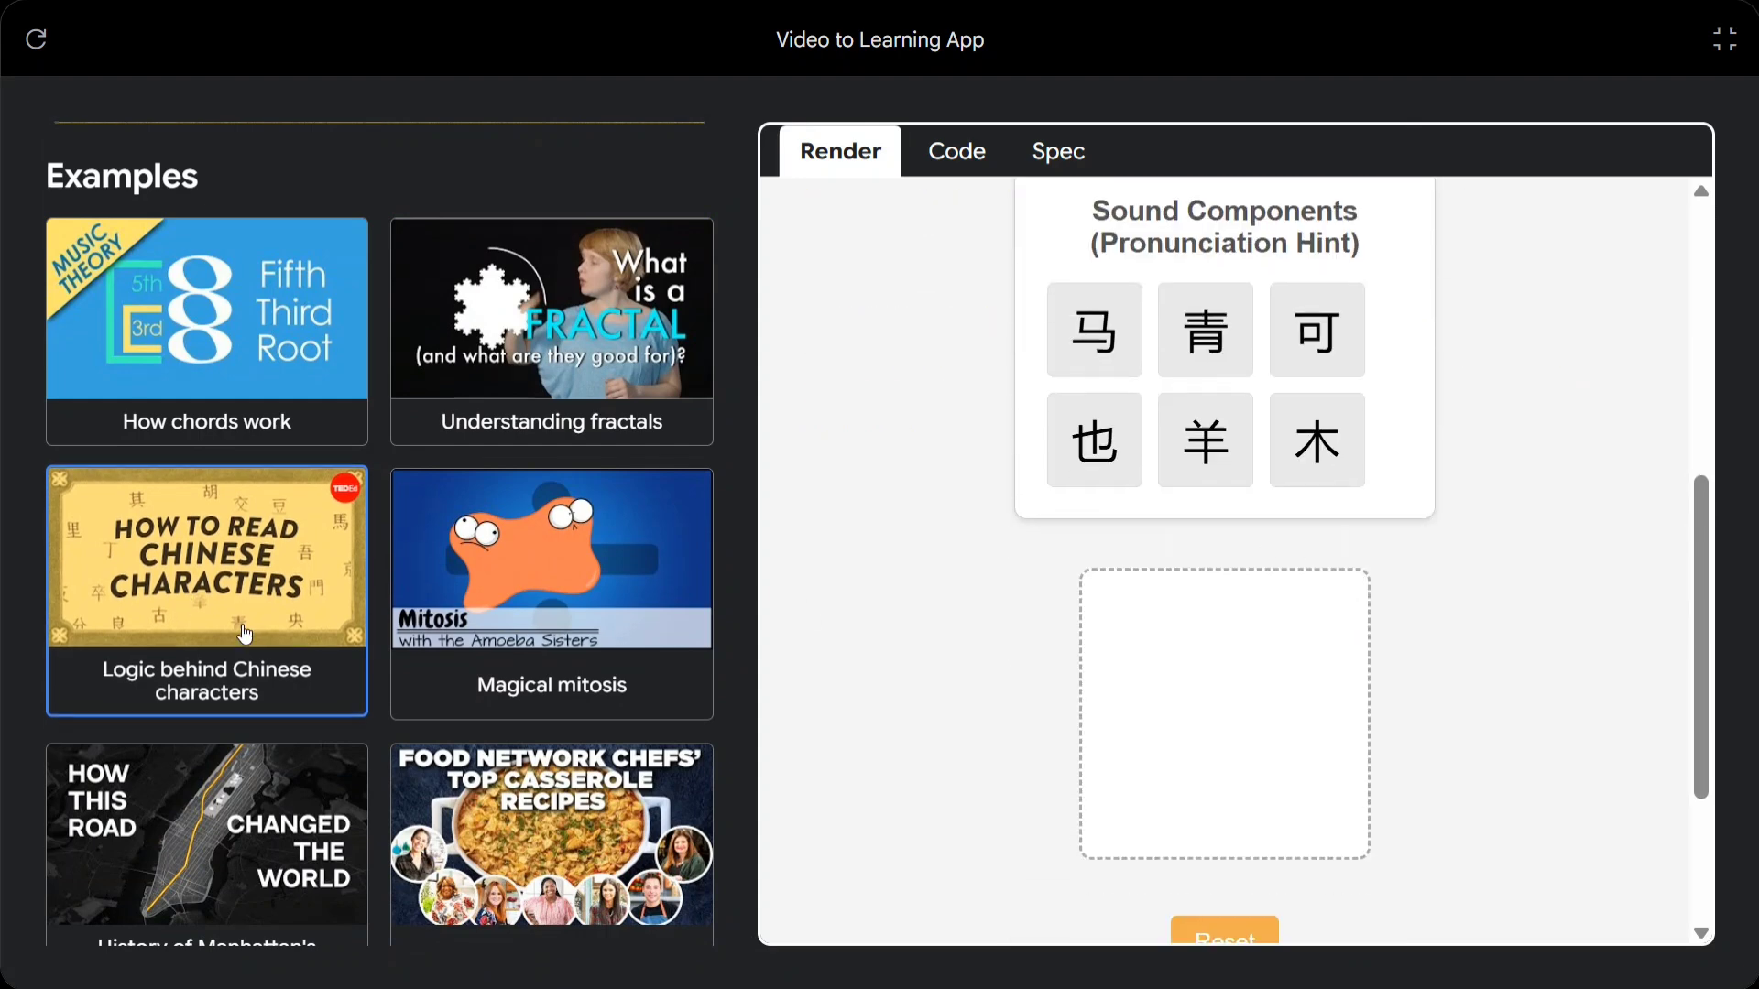
scroll(911, 604, down, 3)
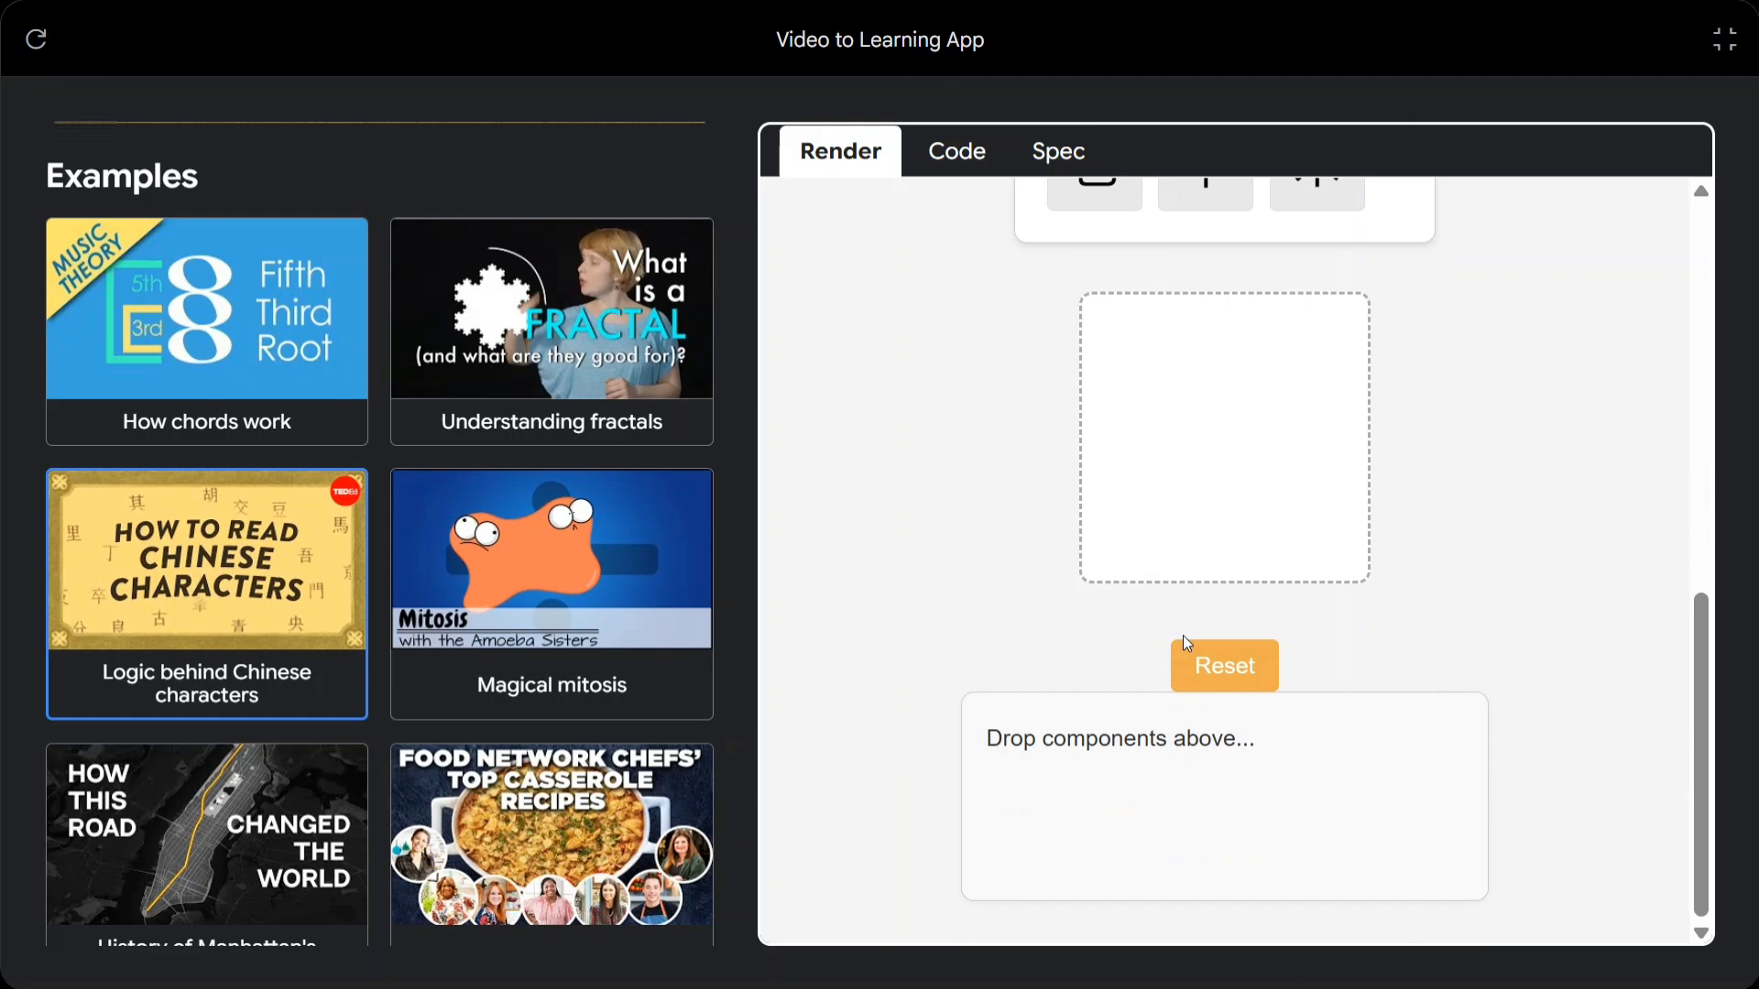
scroll(1179, 640, up, 7)
scroll(1159, 658, up, 3)
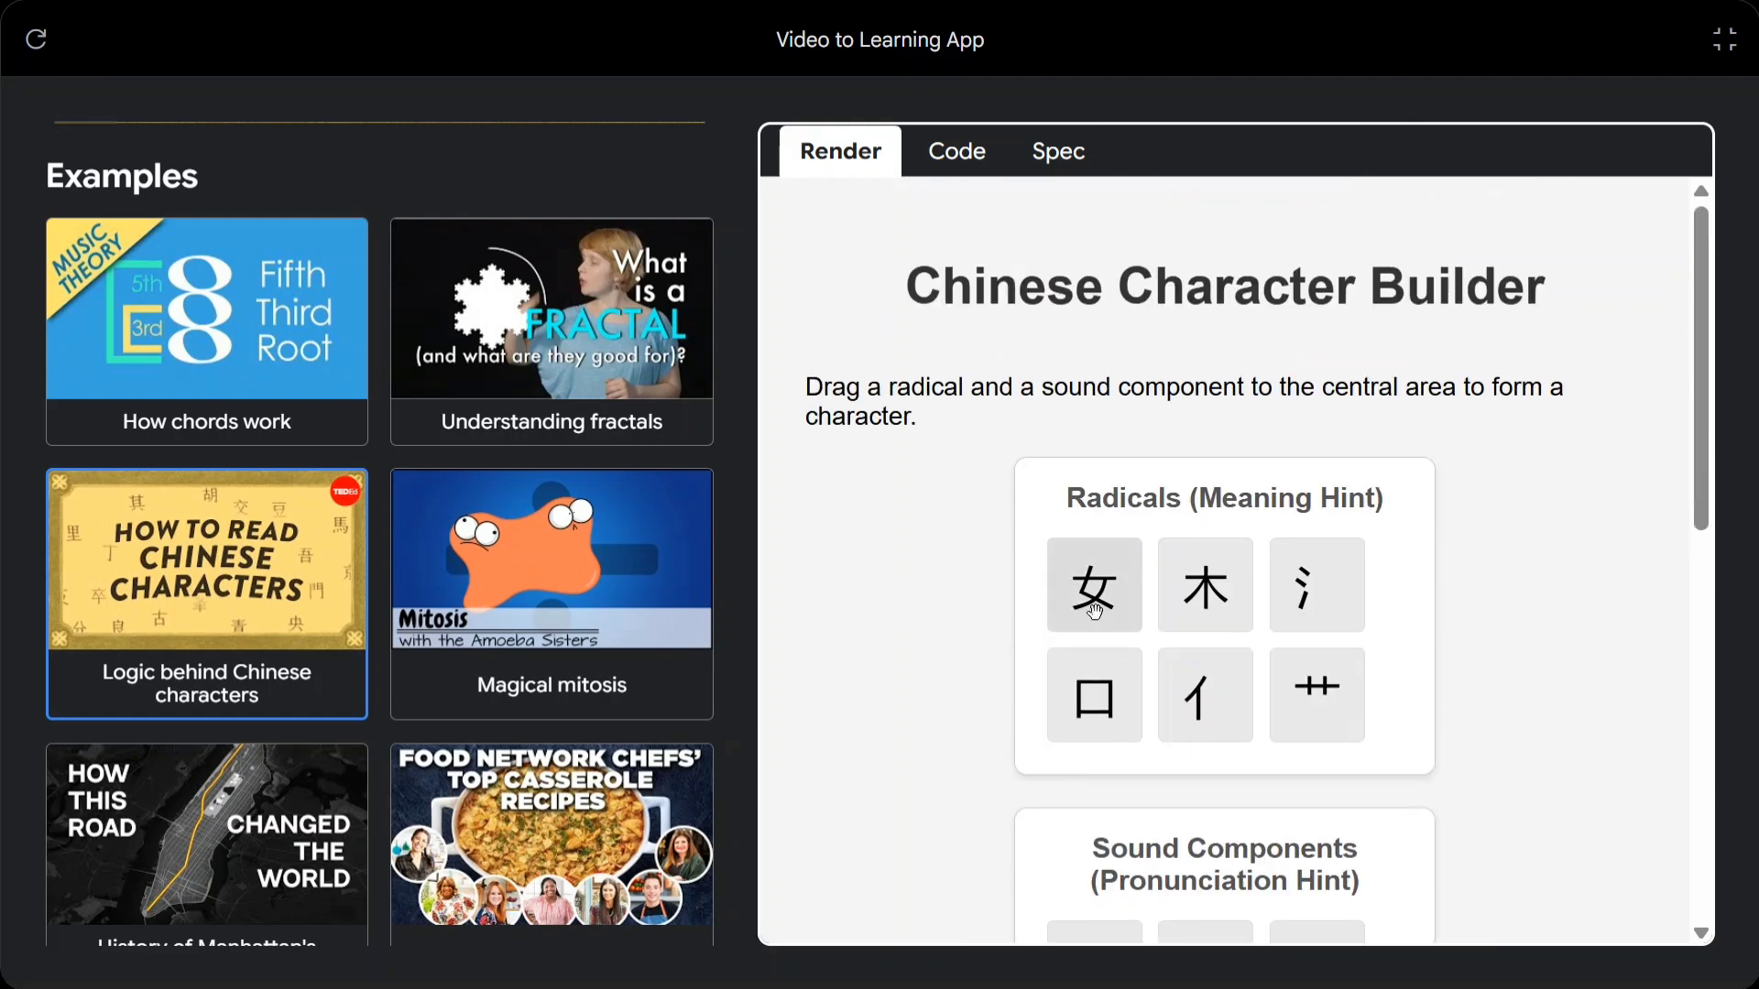
scroll(1094, 596, down, 5)
scroll(241, 655, down, 4)
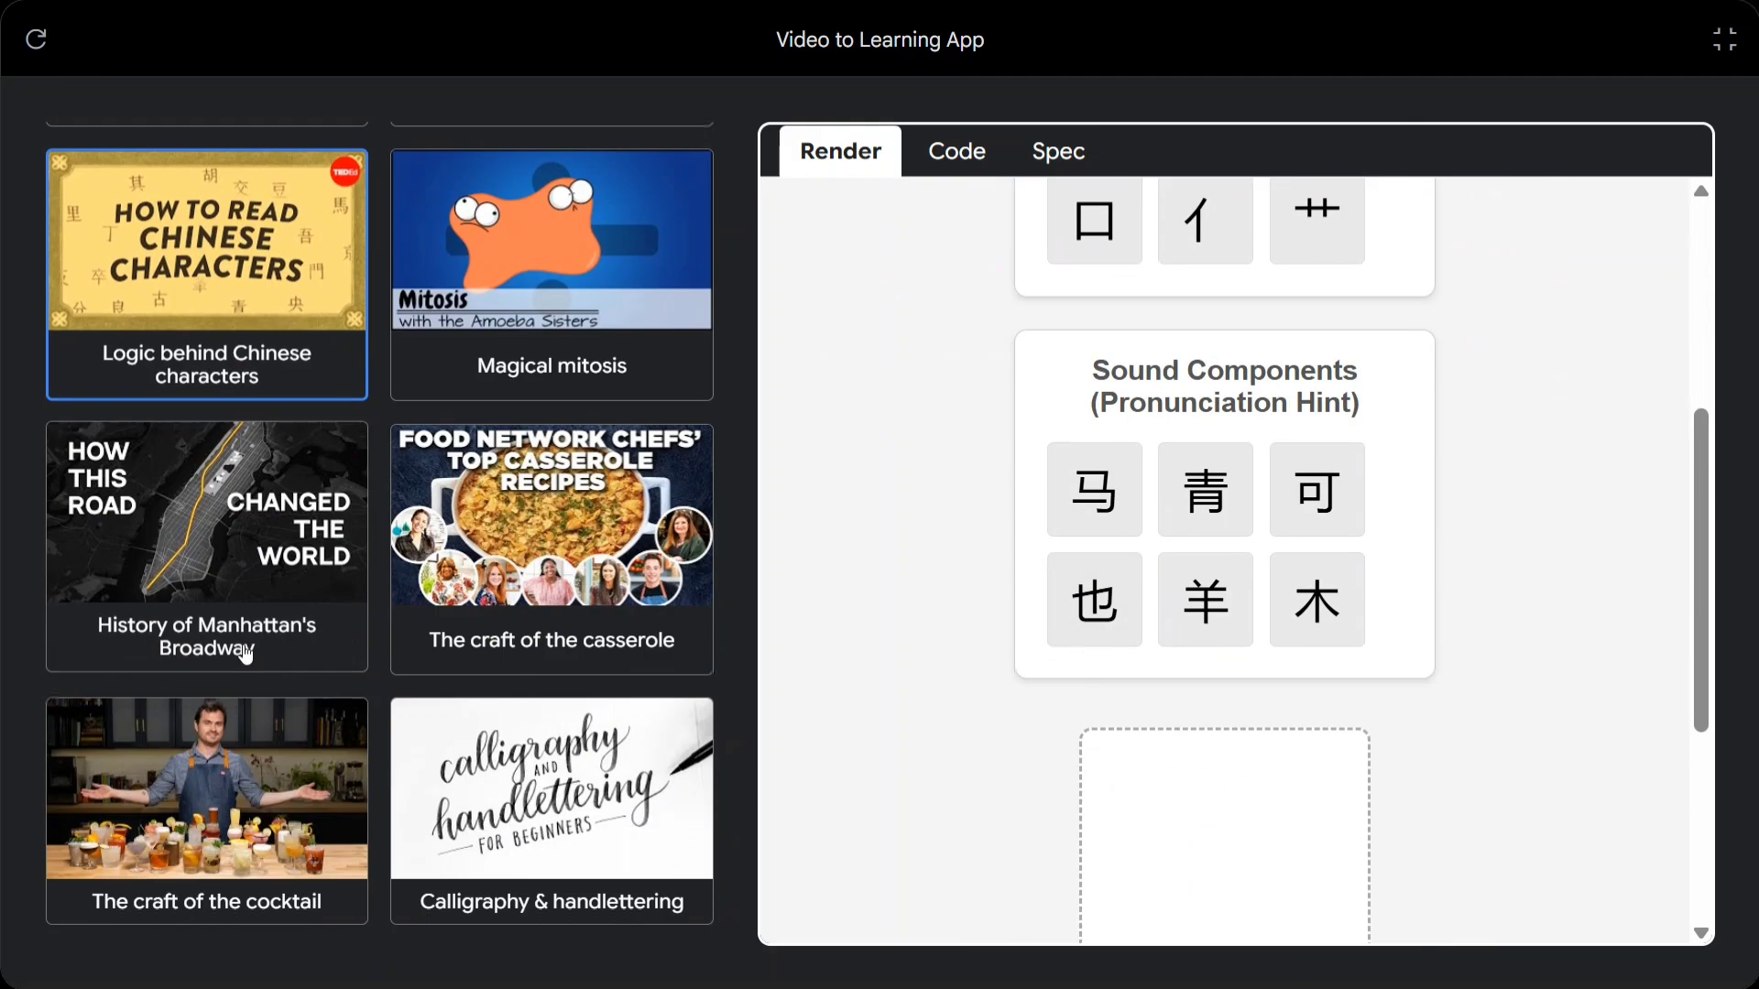
Show Manhattan's Broadway map at the year 1683, then open The craft of the cocktail
click(227, 561)
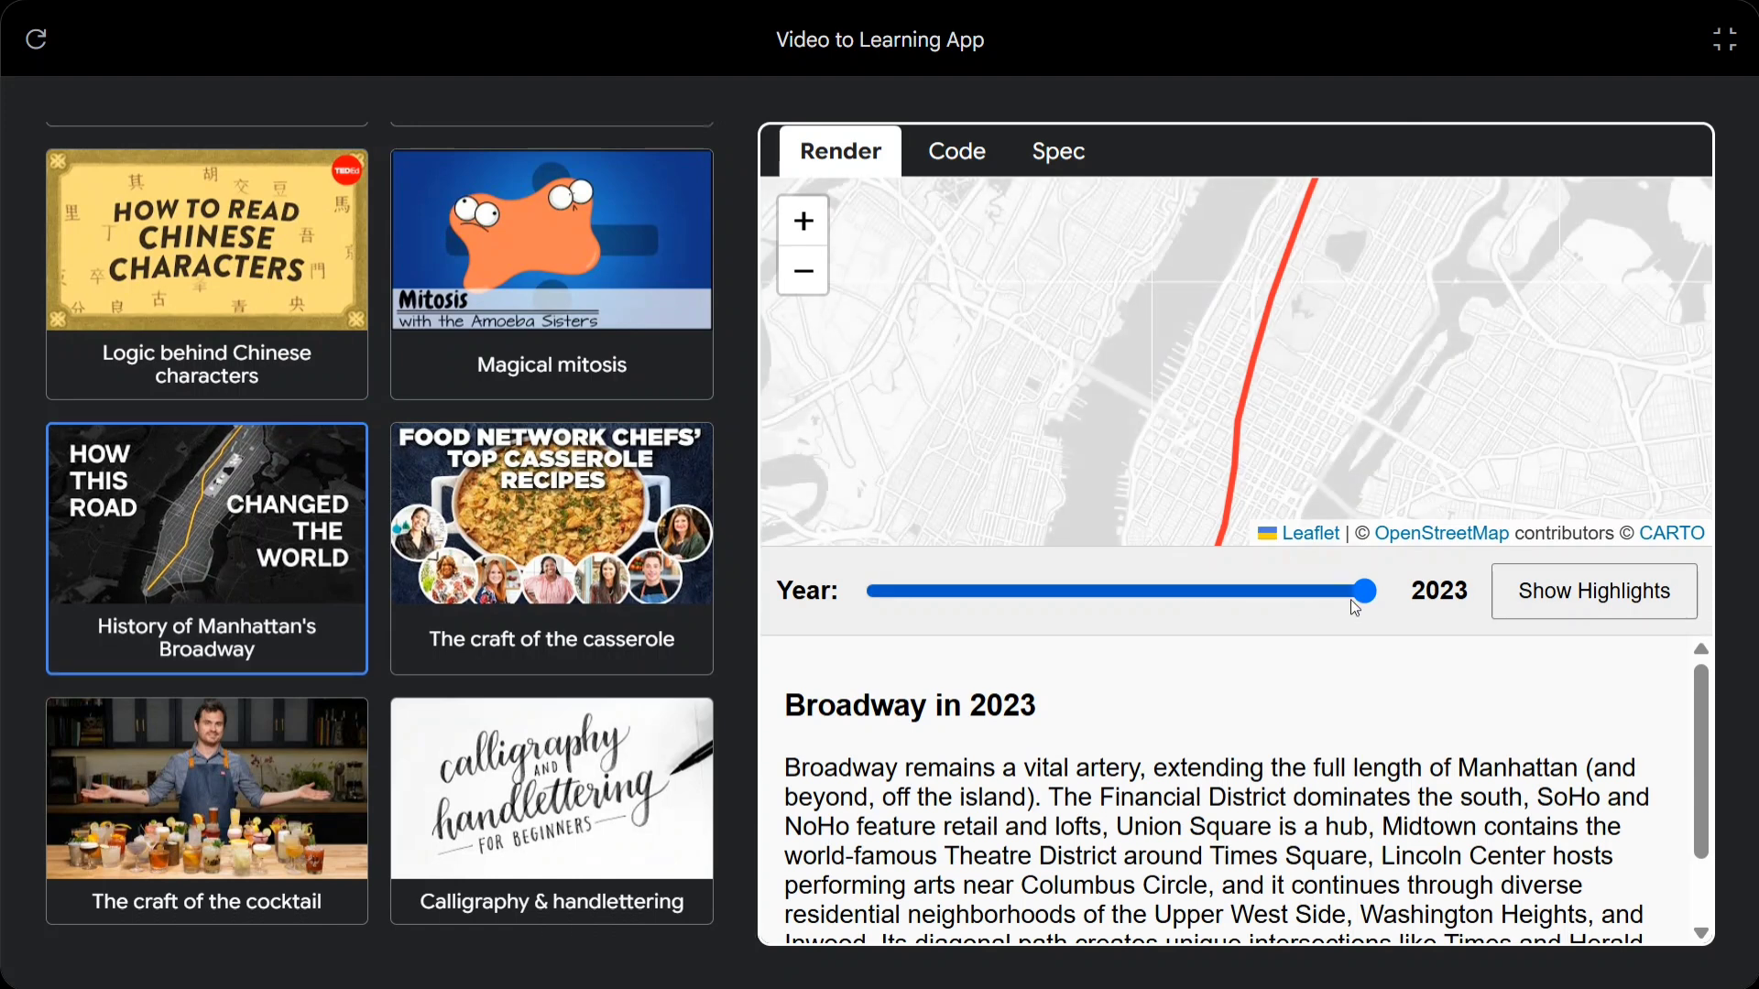
drag(1351, 599, 914, 632)
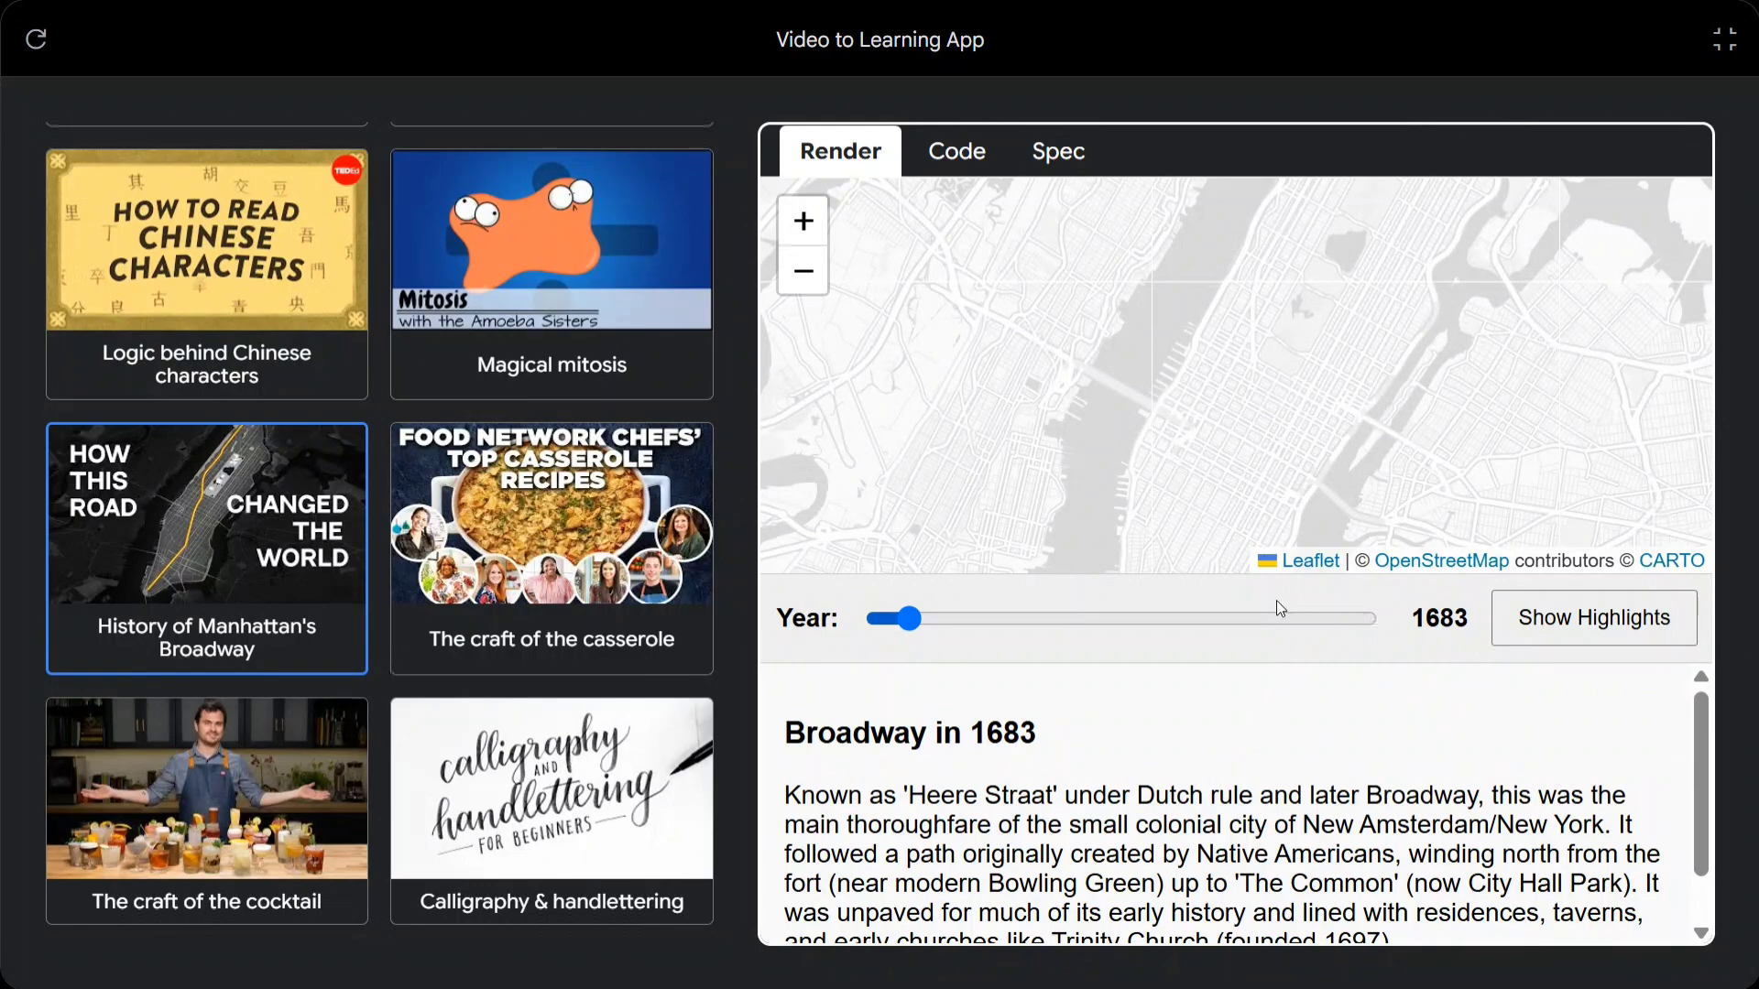
scroll(1103, 330, down, 3)
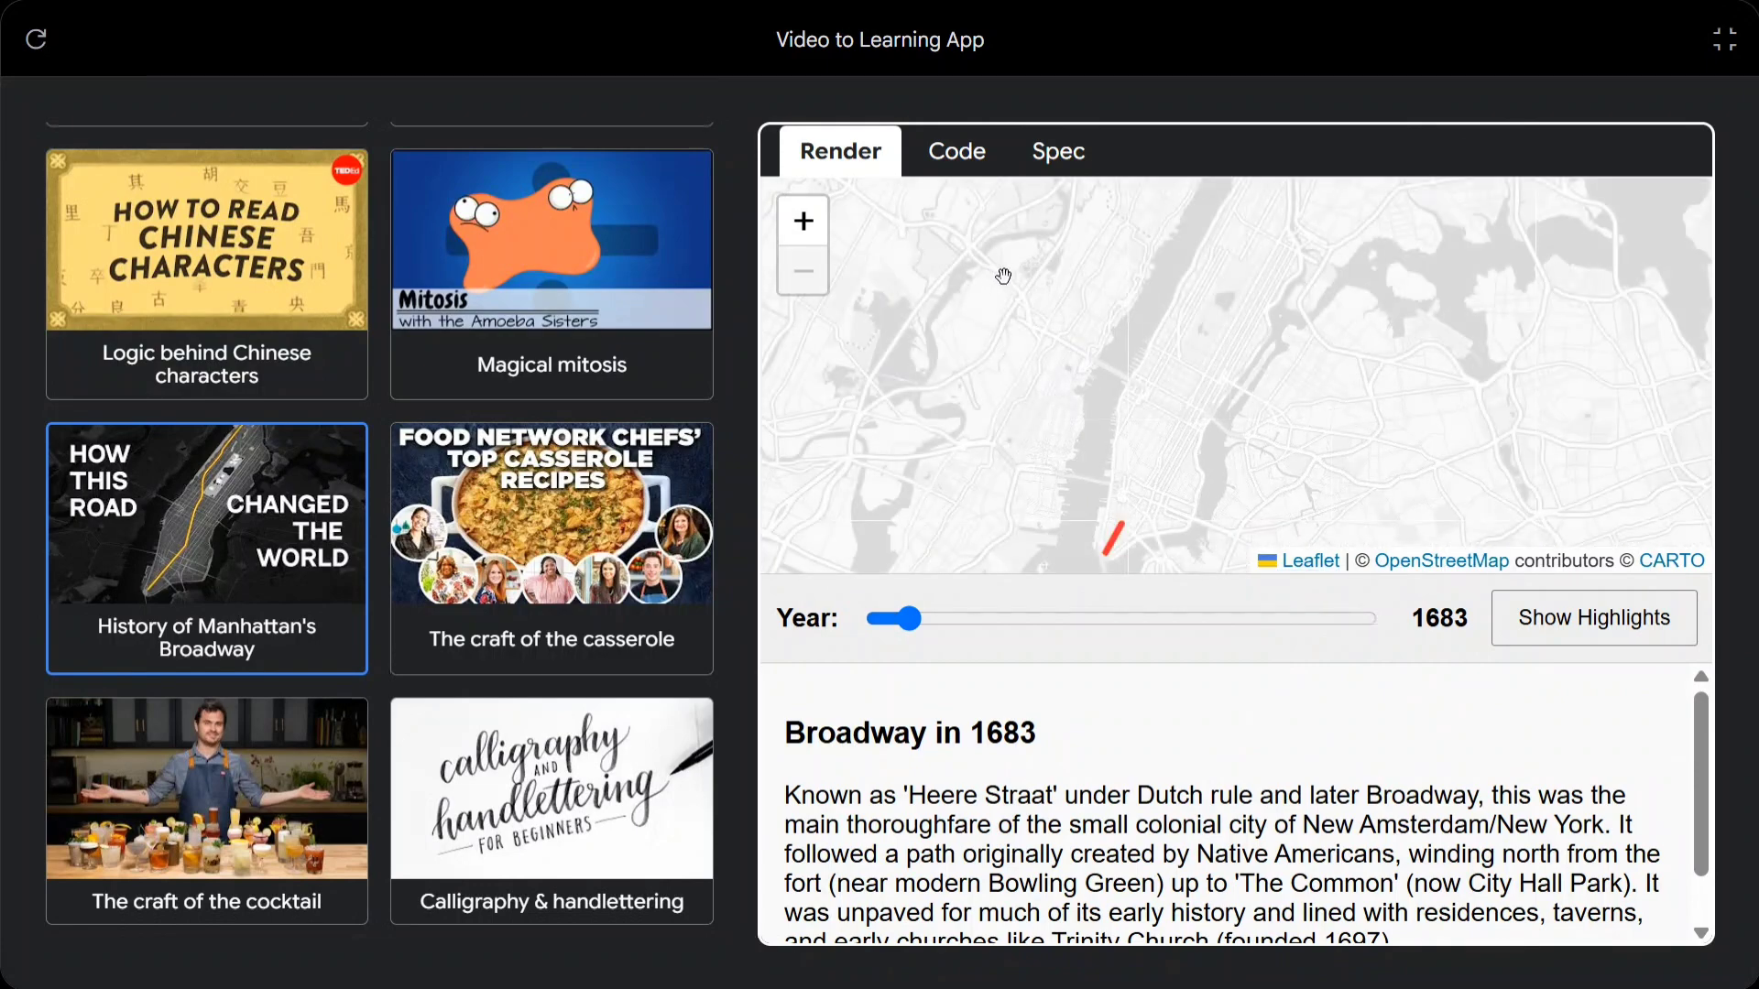
drag(1003, 276, 1013, 361)
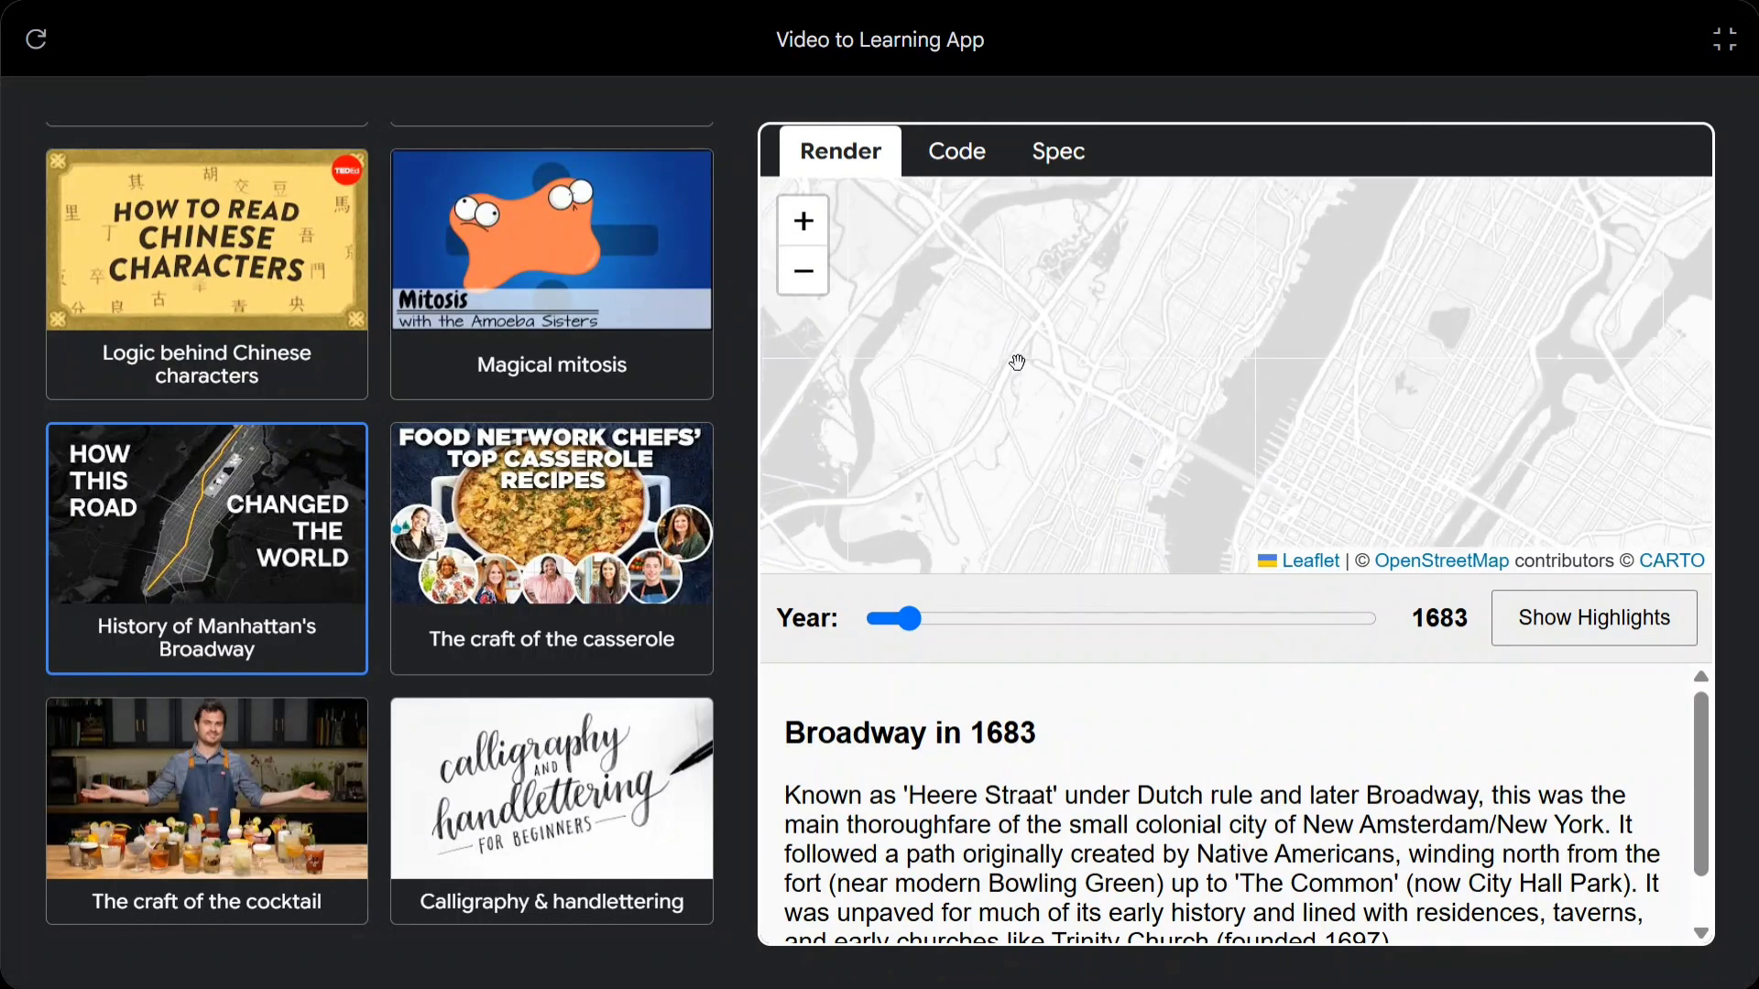
click(297, 819)
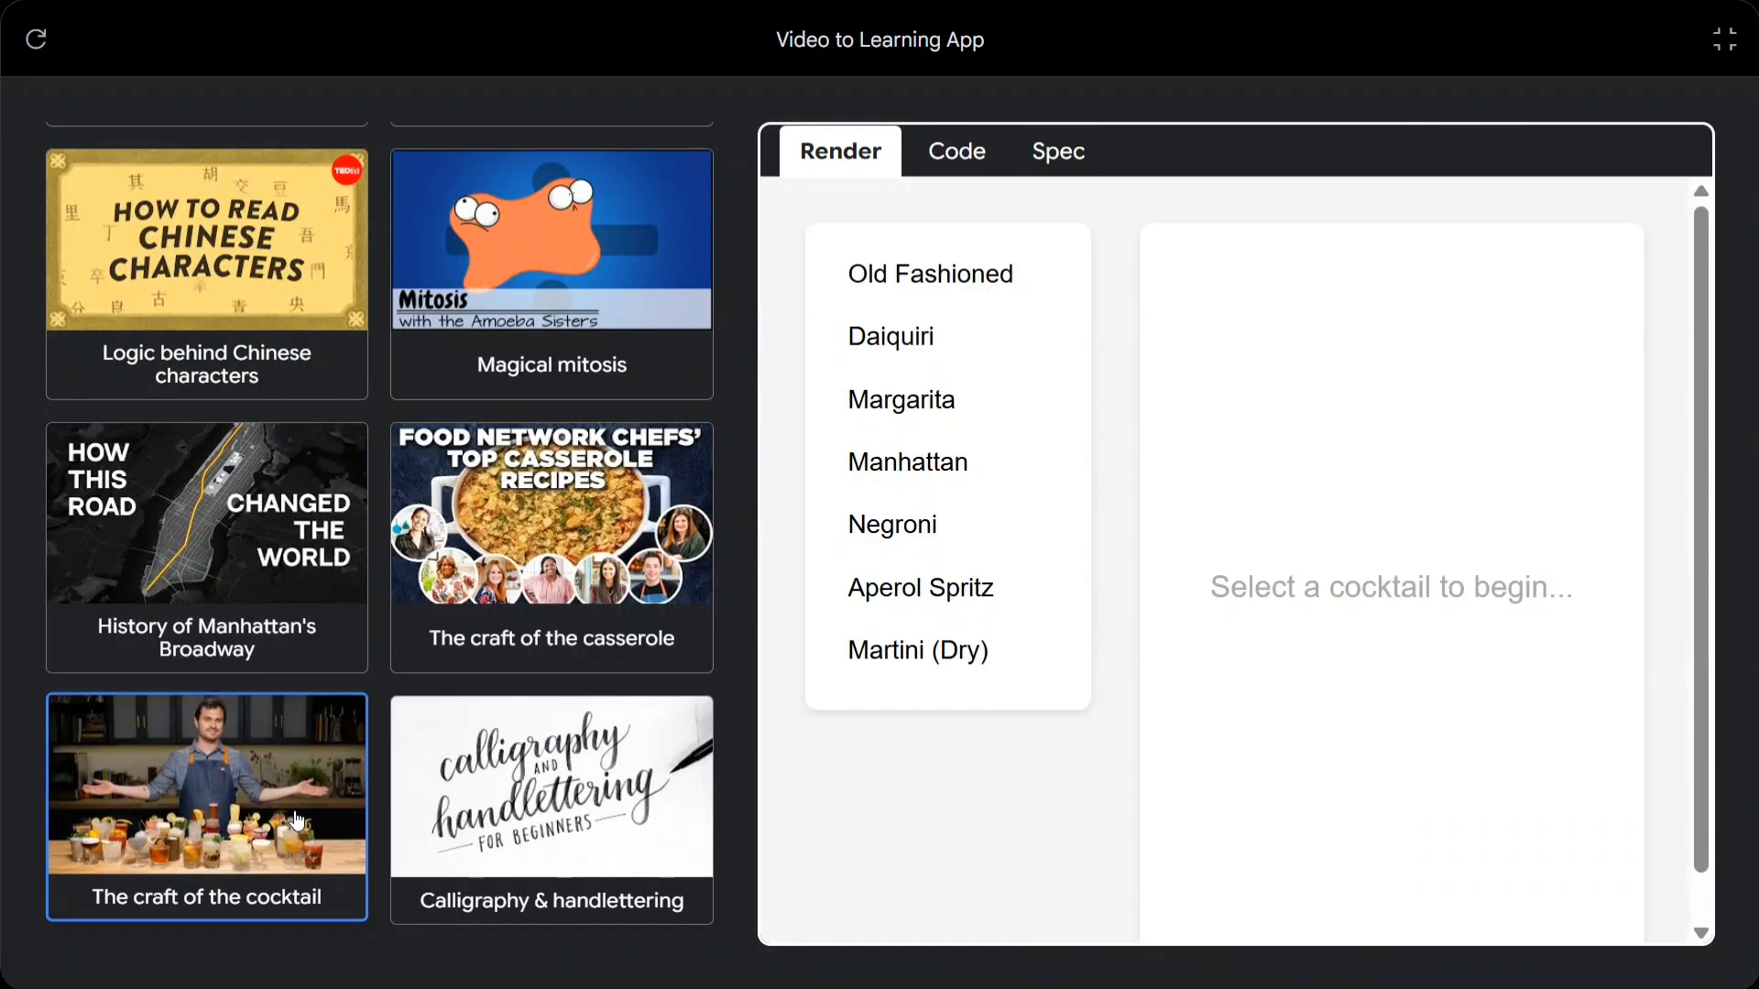
Switch to the Old Fashioned and raise Angostura Bitters to 8.1, giving a 2.6 : 4.8 : 8.1 ratio
click(891, 486)
drag(1279, 932, 1249, 955)
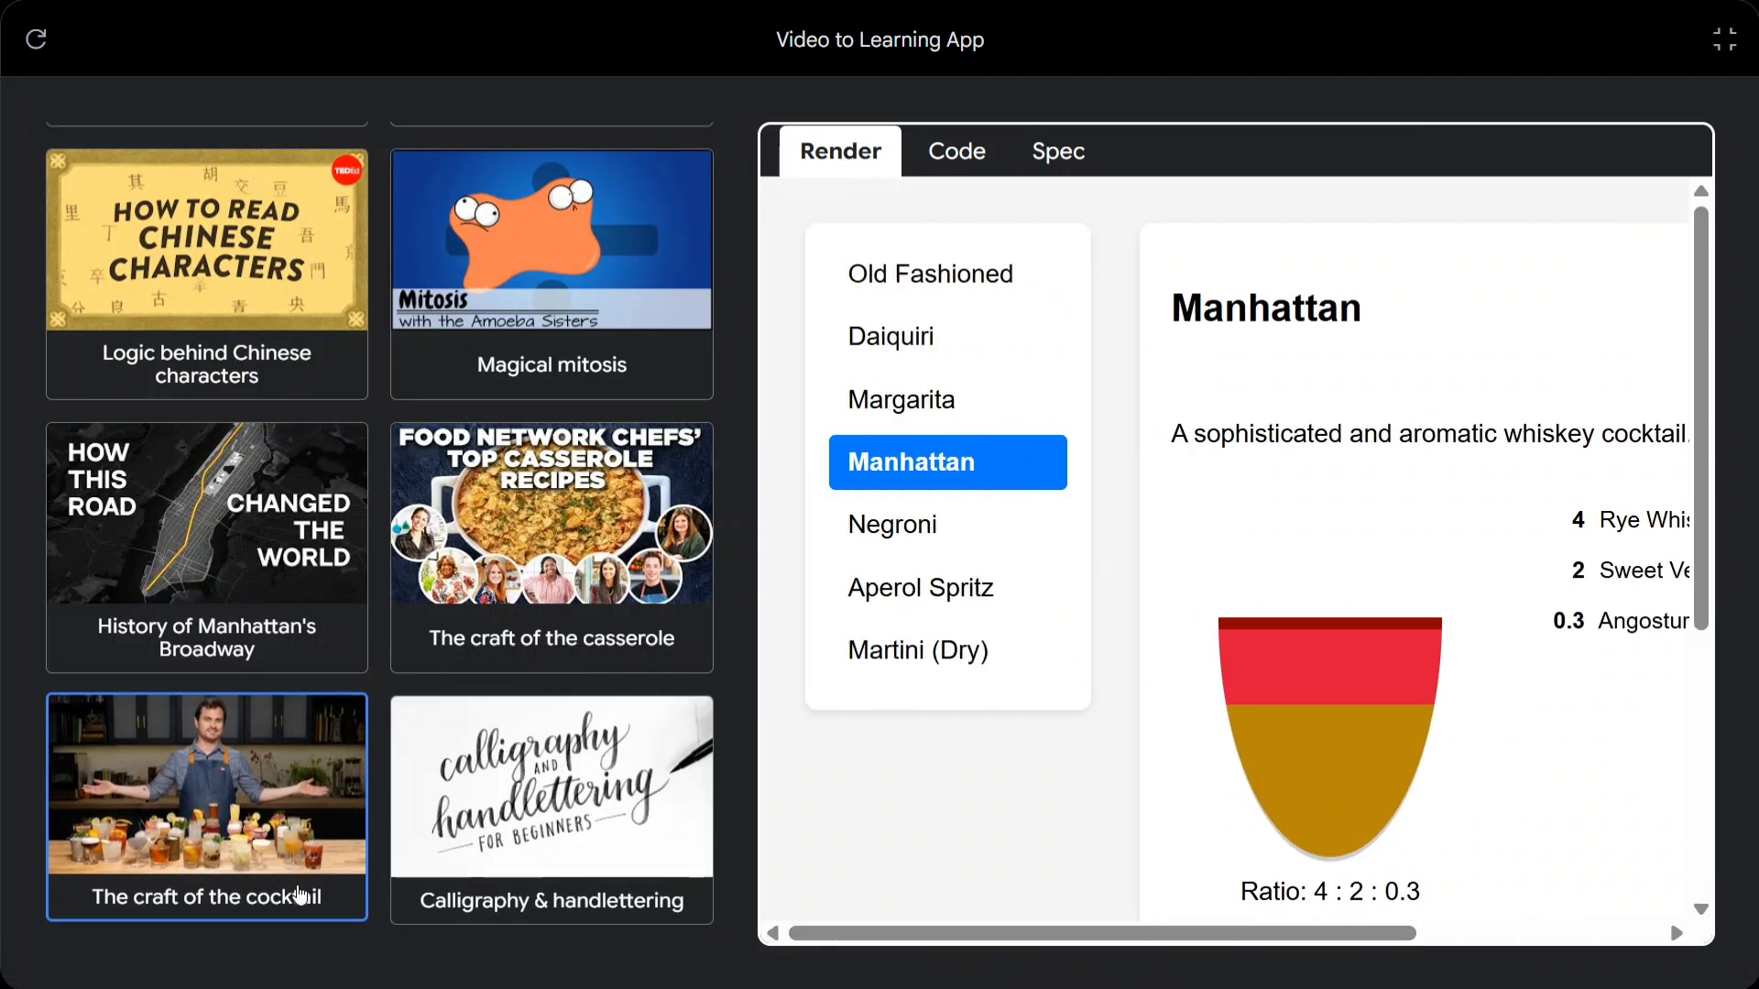
click(907, 275)
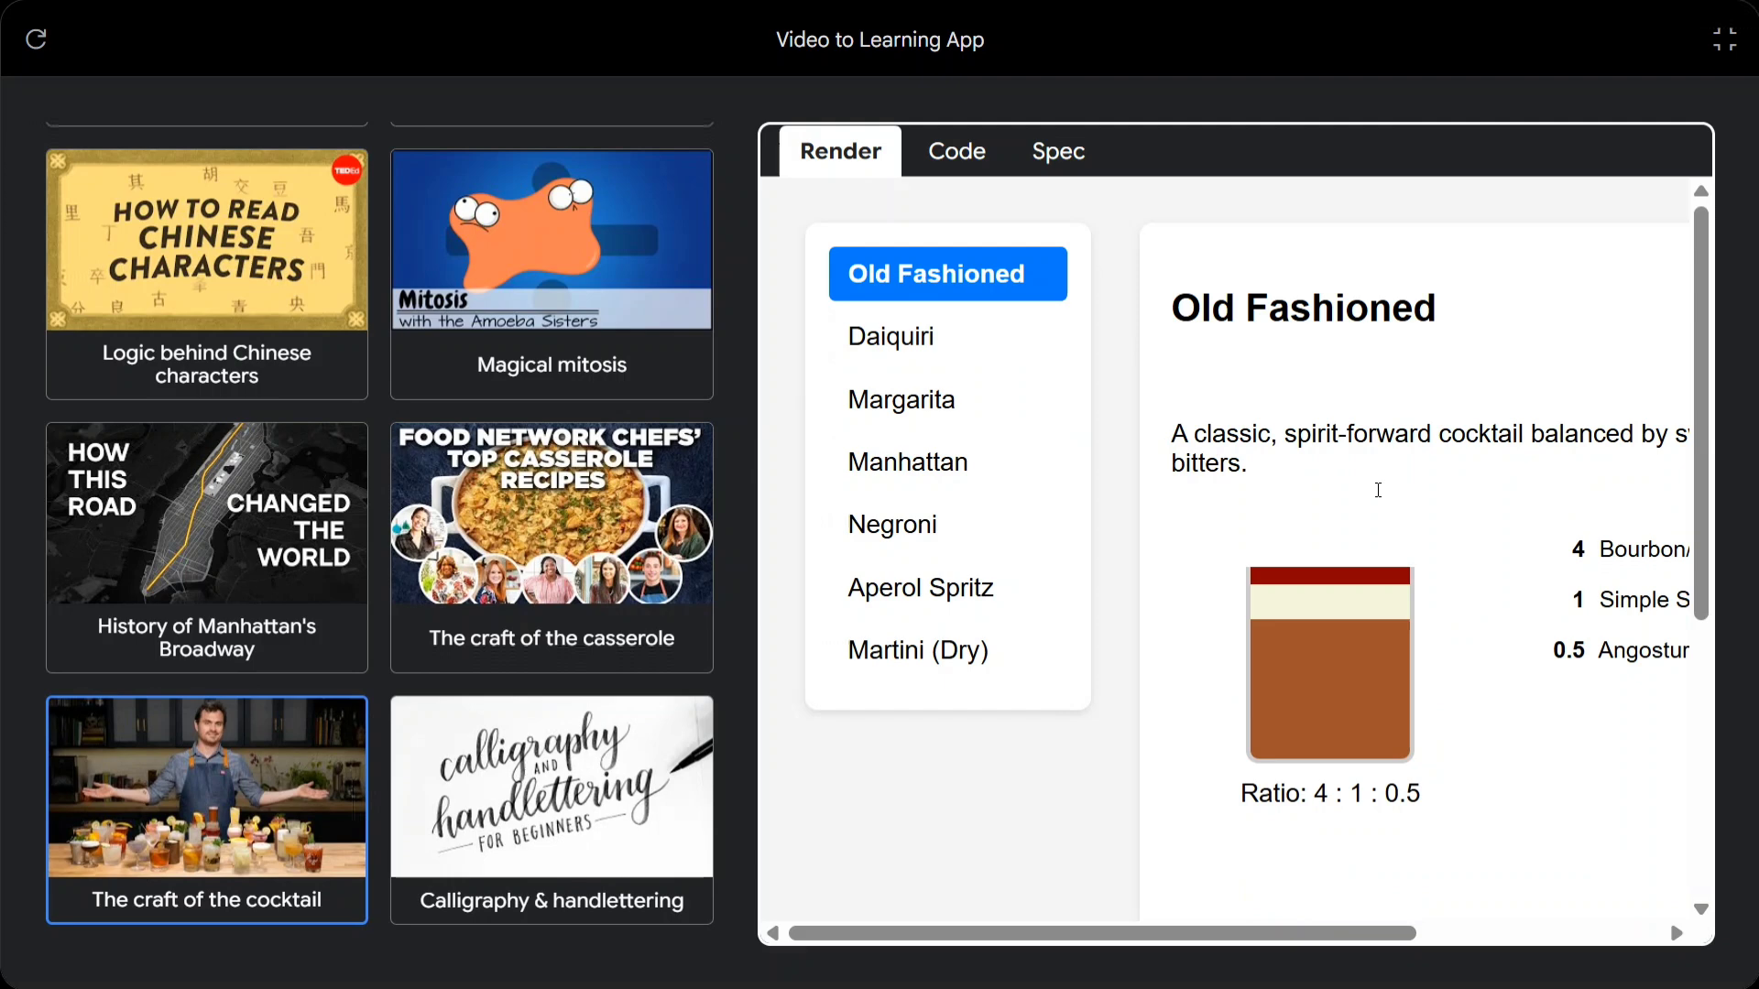
drag(1347, 925, 1579, 925)
drag(1595, 559, 1610, 609)
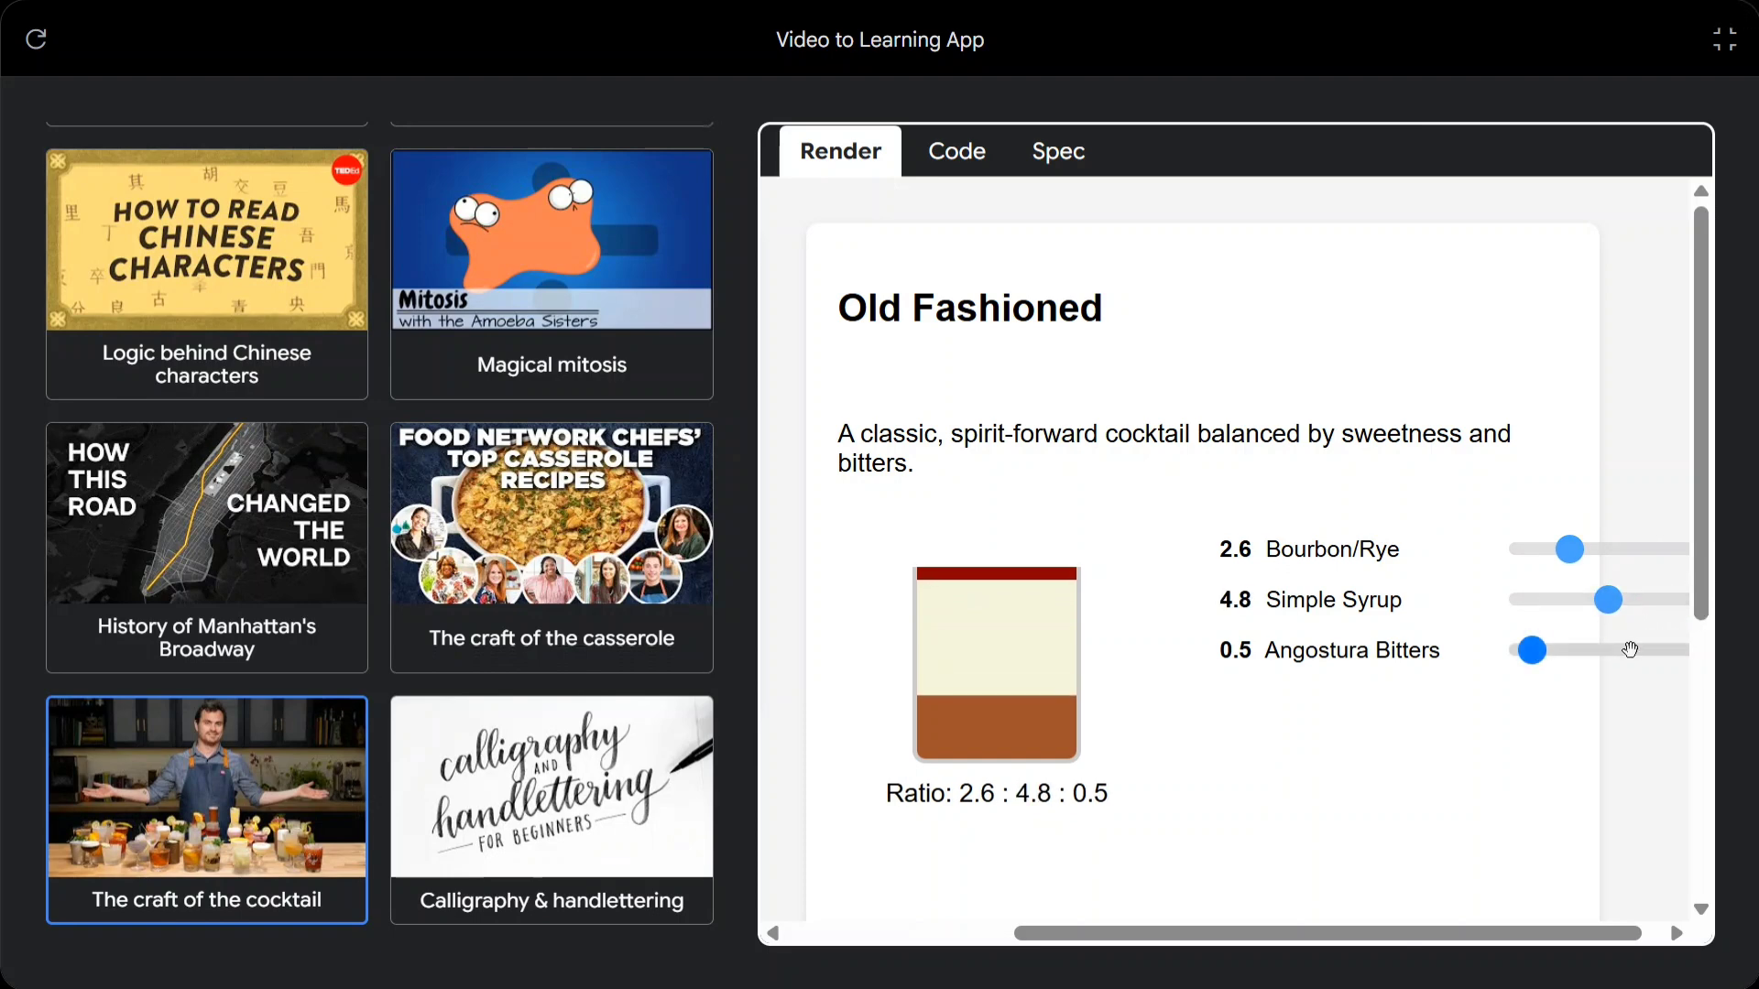
drag(1528, 648, 1666, 650)
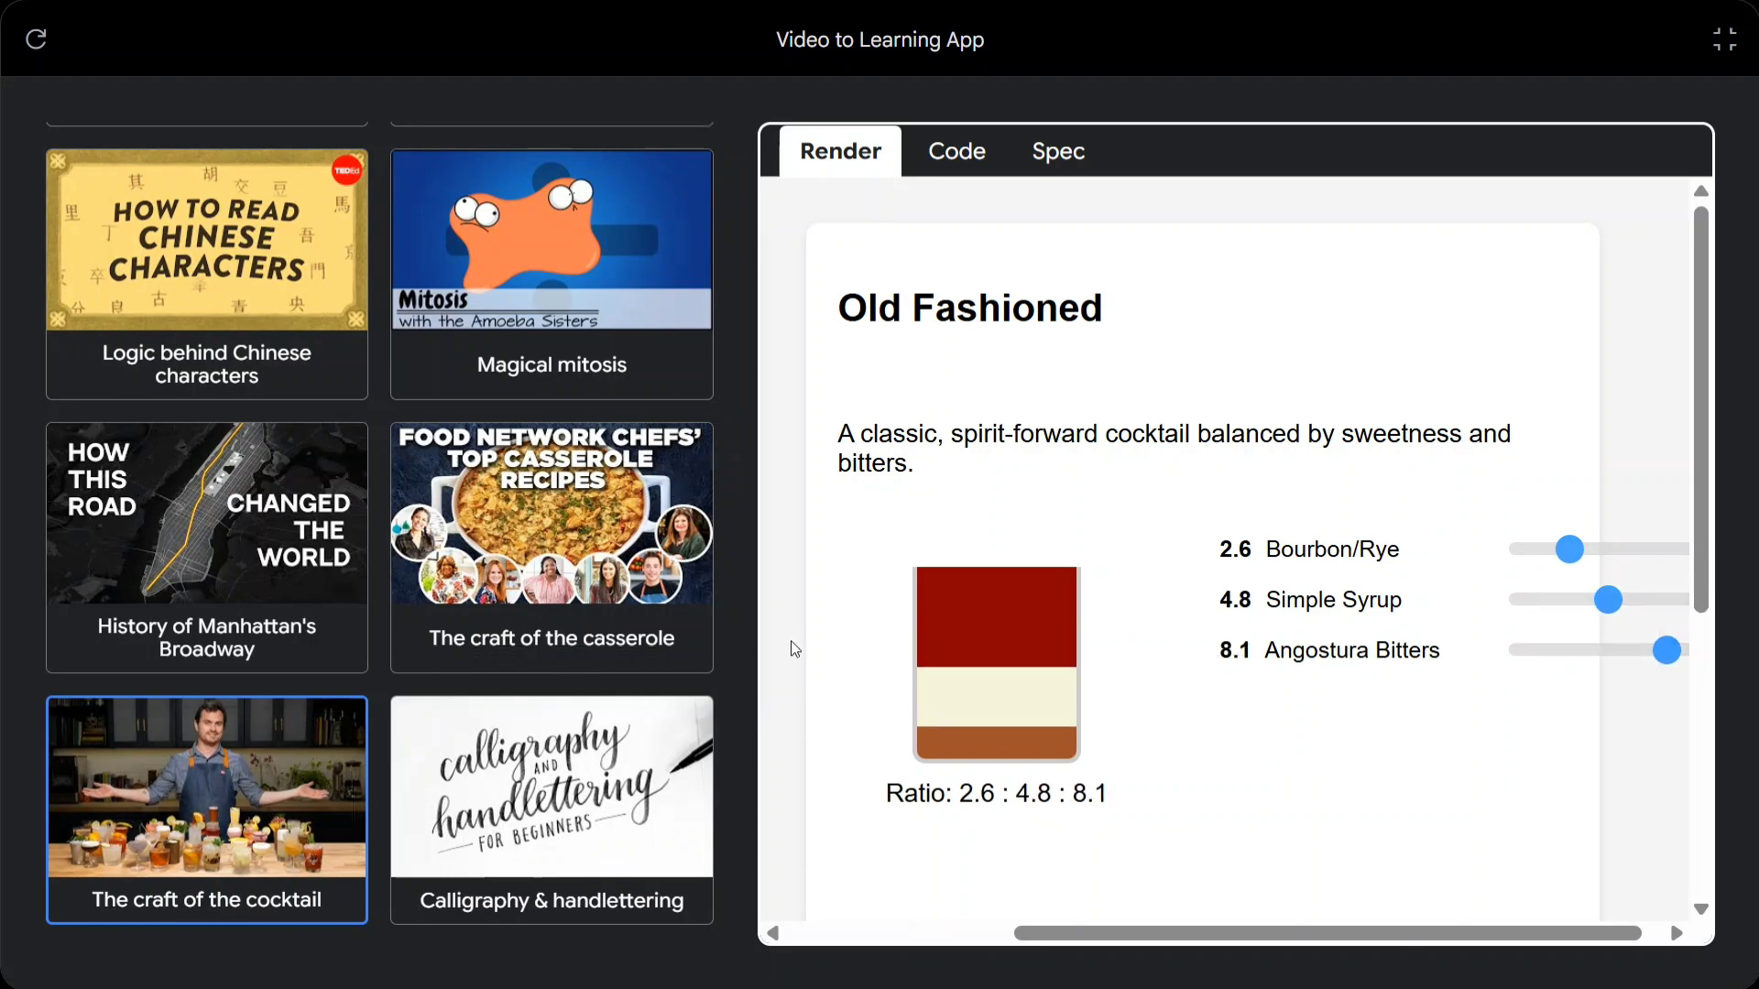
scroll(474, 744, down, 3)
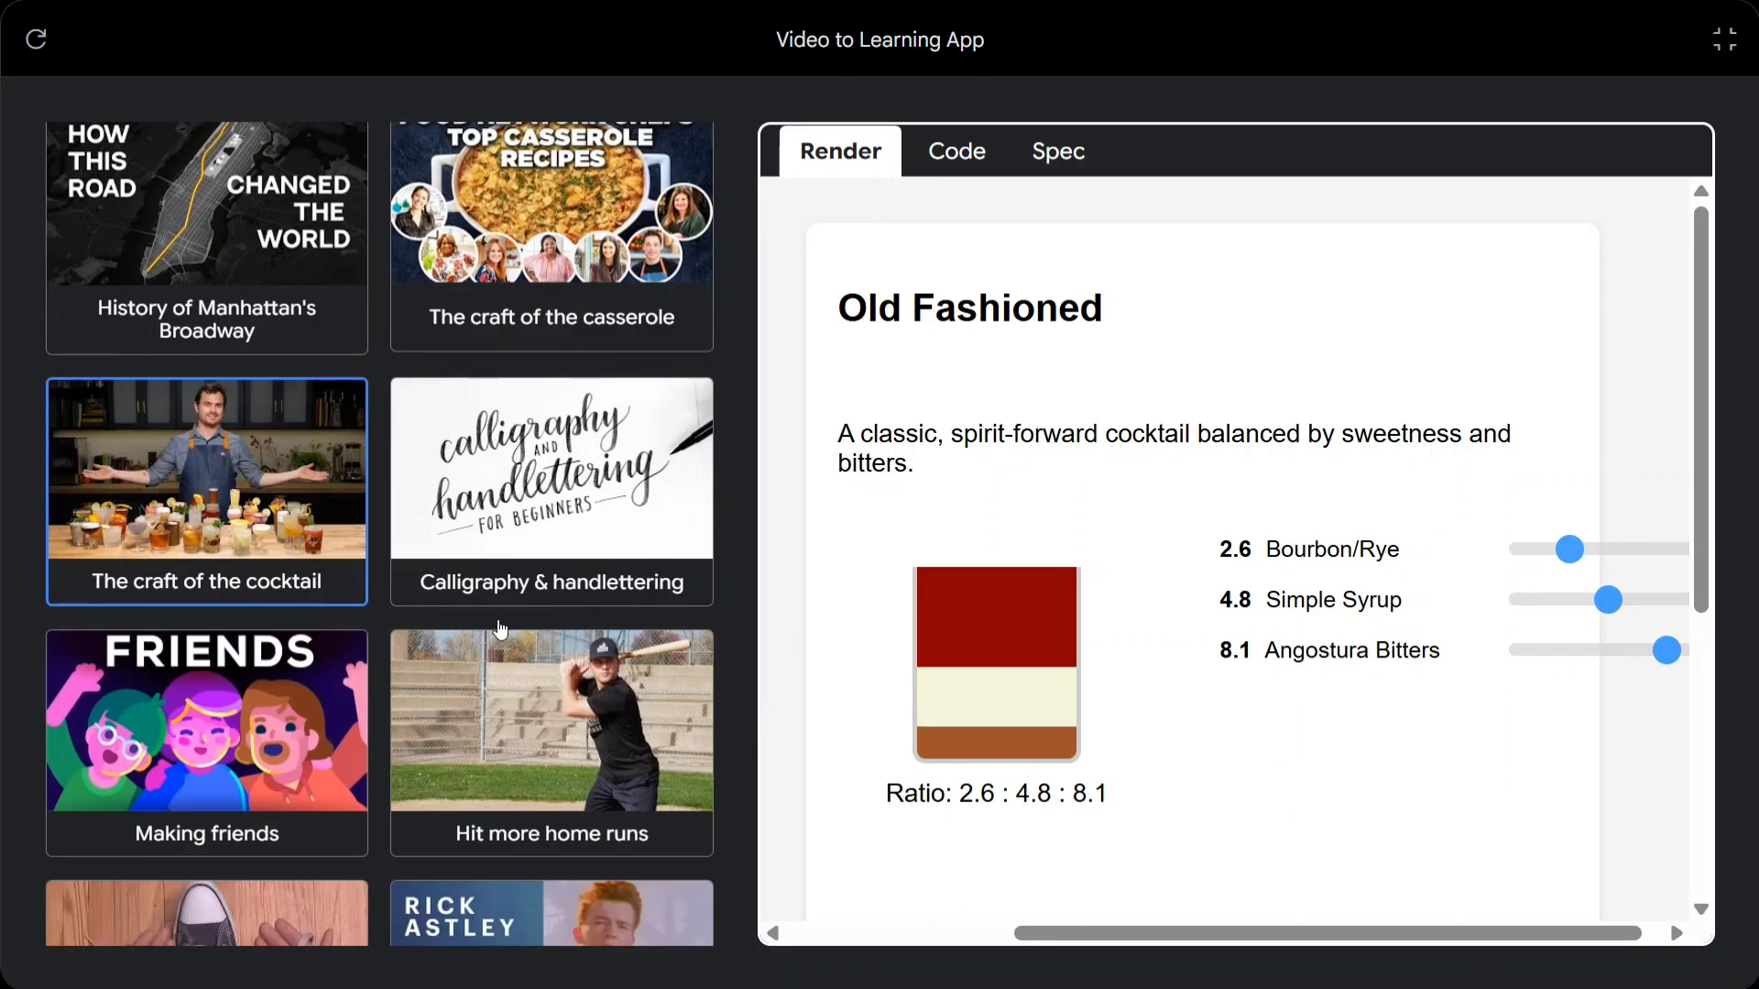
Adjust the Hitting Tilt Trainer's shoulder and barrel tilts, then display the ideal position
click(473, 744)
scroll(1226, 463, down, 3)
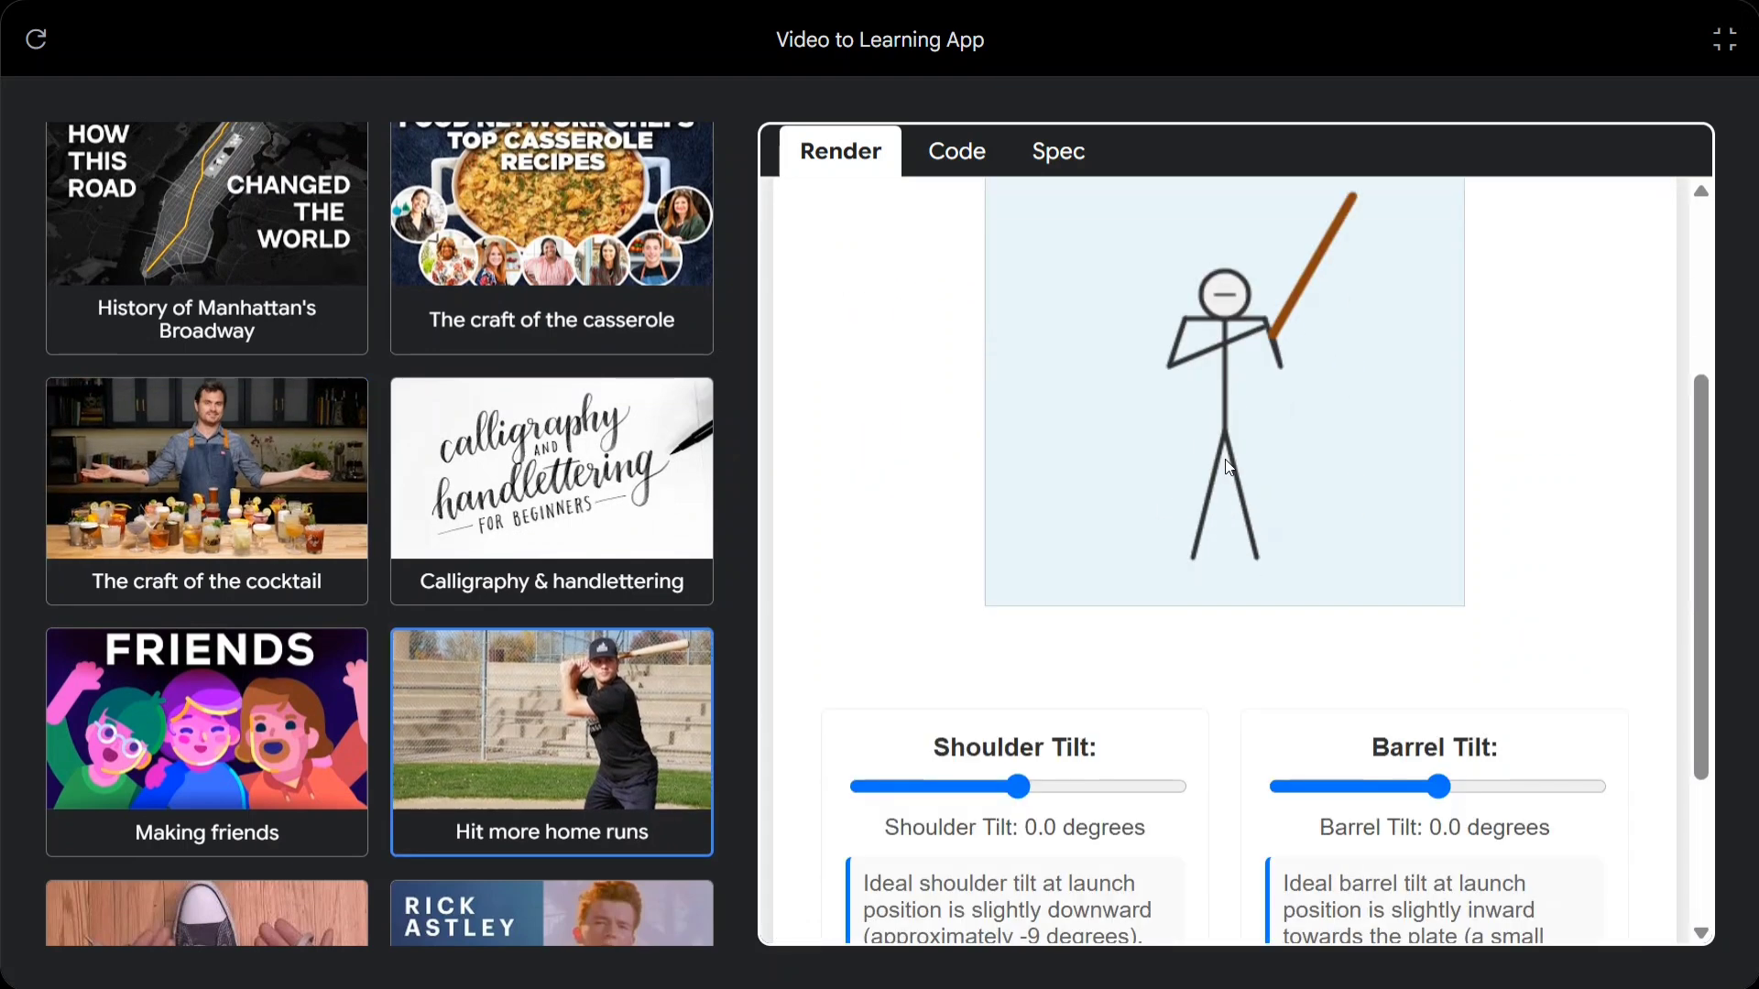
scroll(1229, 466, up, 3)
scroll(1319, 408, down, 5)
drag(1015, 628, 1131, 628)
drag(1437, 628, 1539, 628)
scroll(1539, 586, up, 2)
scroll(1534, 612, down, 3)
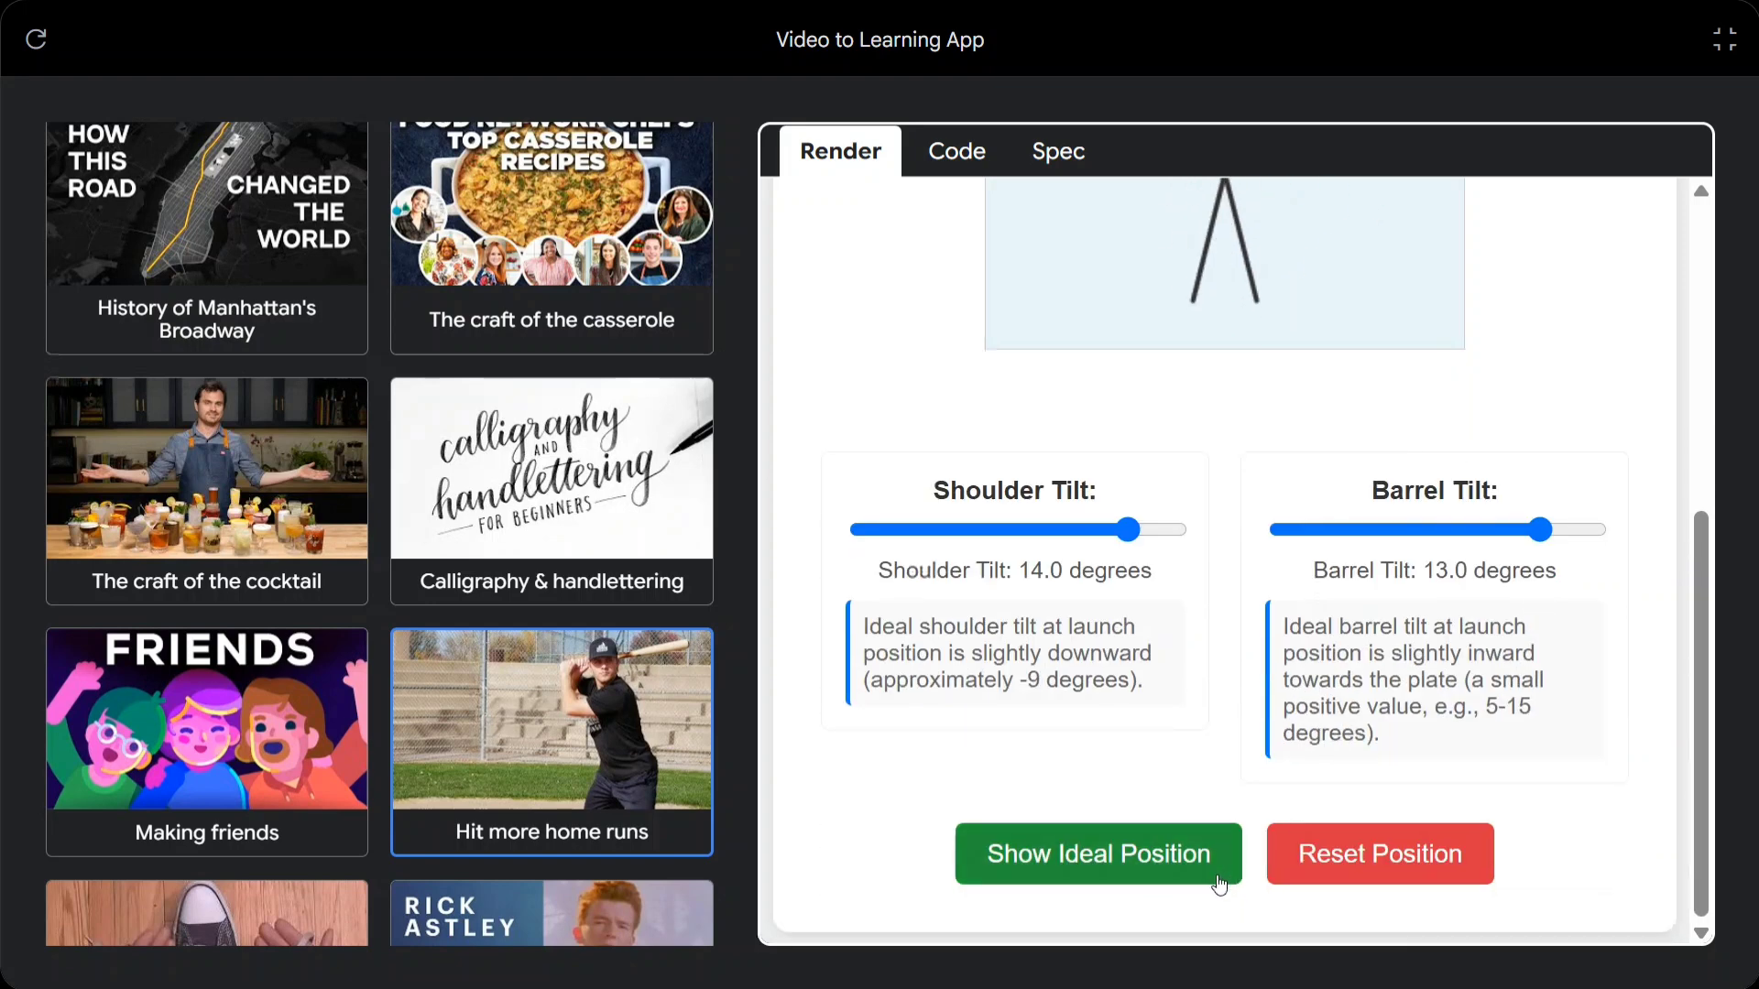
click(1171, 875)
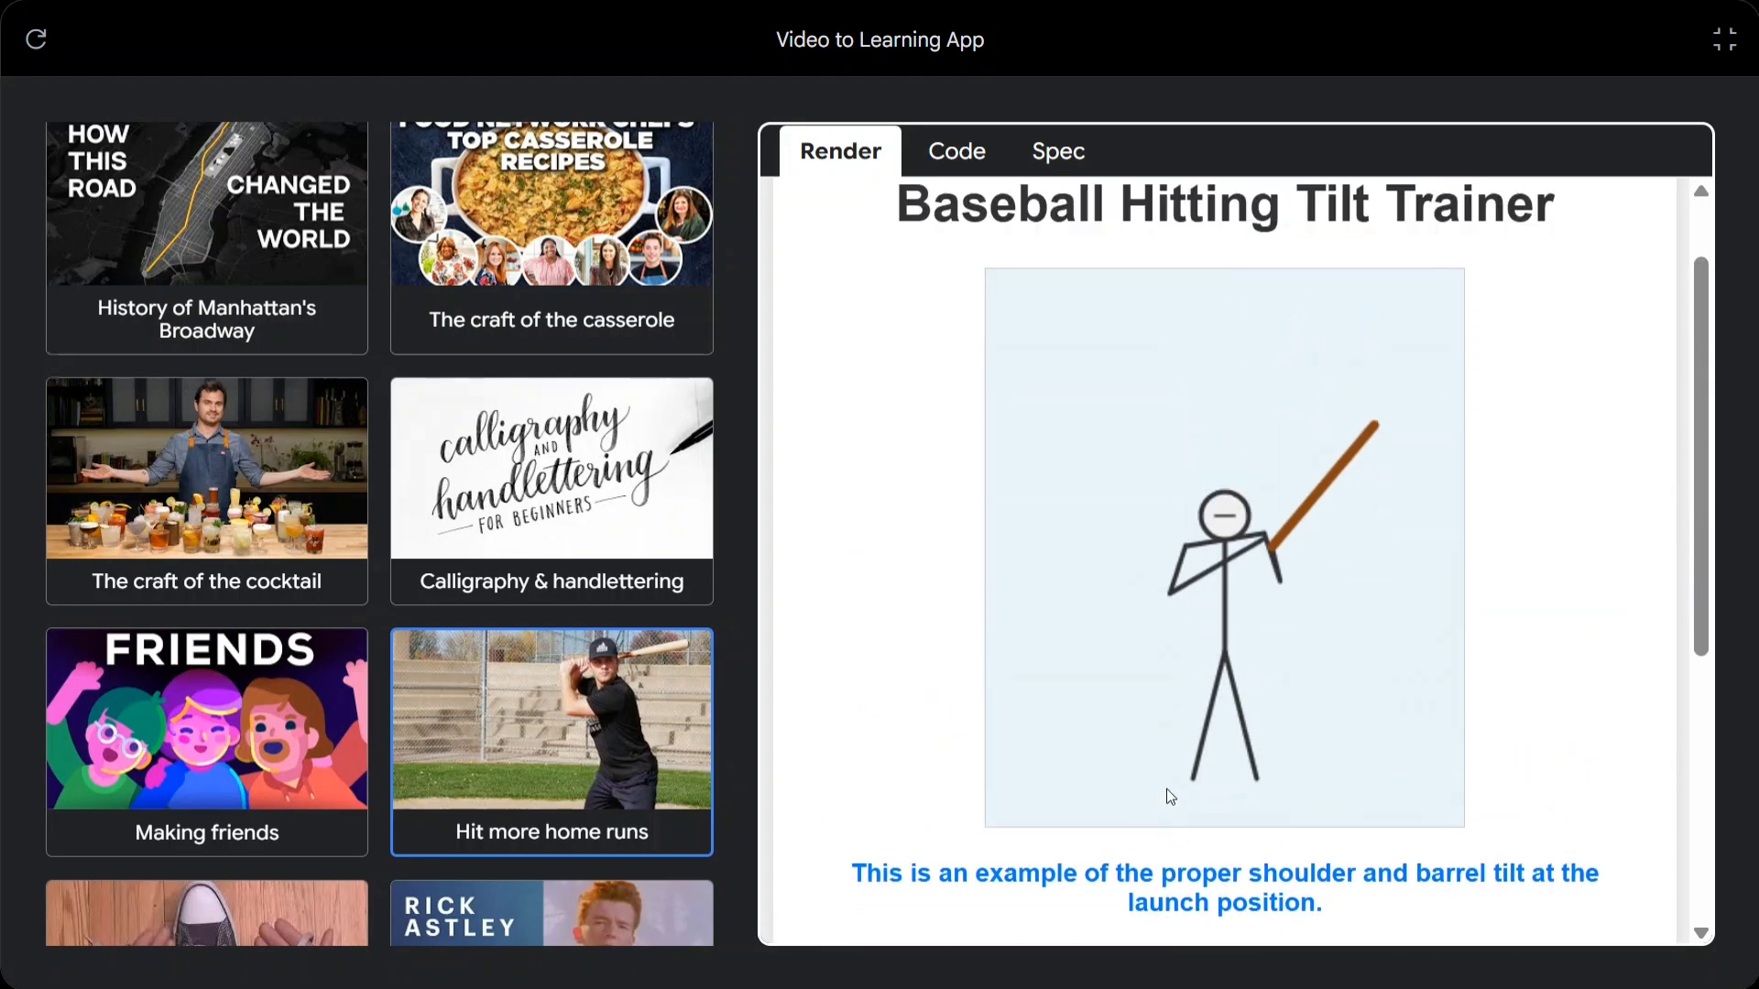
Open the Tie your shoes Bunny Ears Method shoelace lesson
scroll(1152, 728, down, 1)
scroll(1153, 728, down, 3)
scroll(381, 729, down, 2)
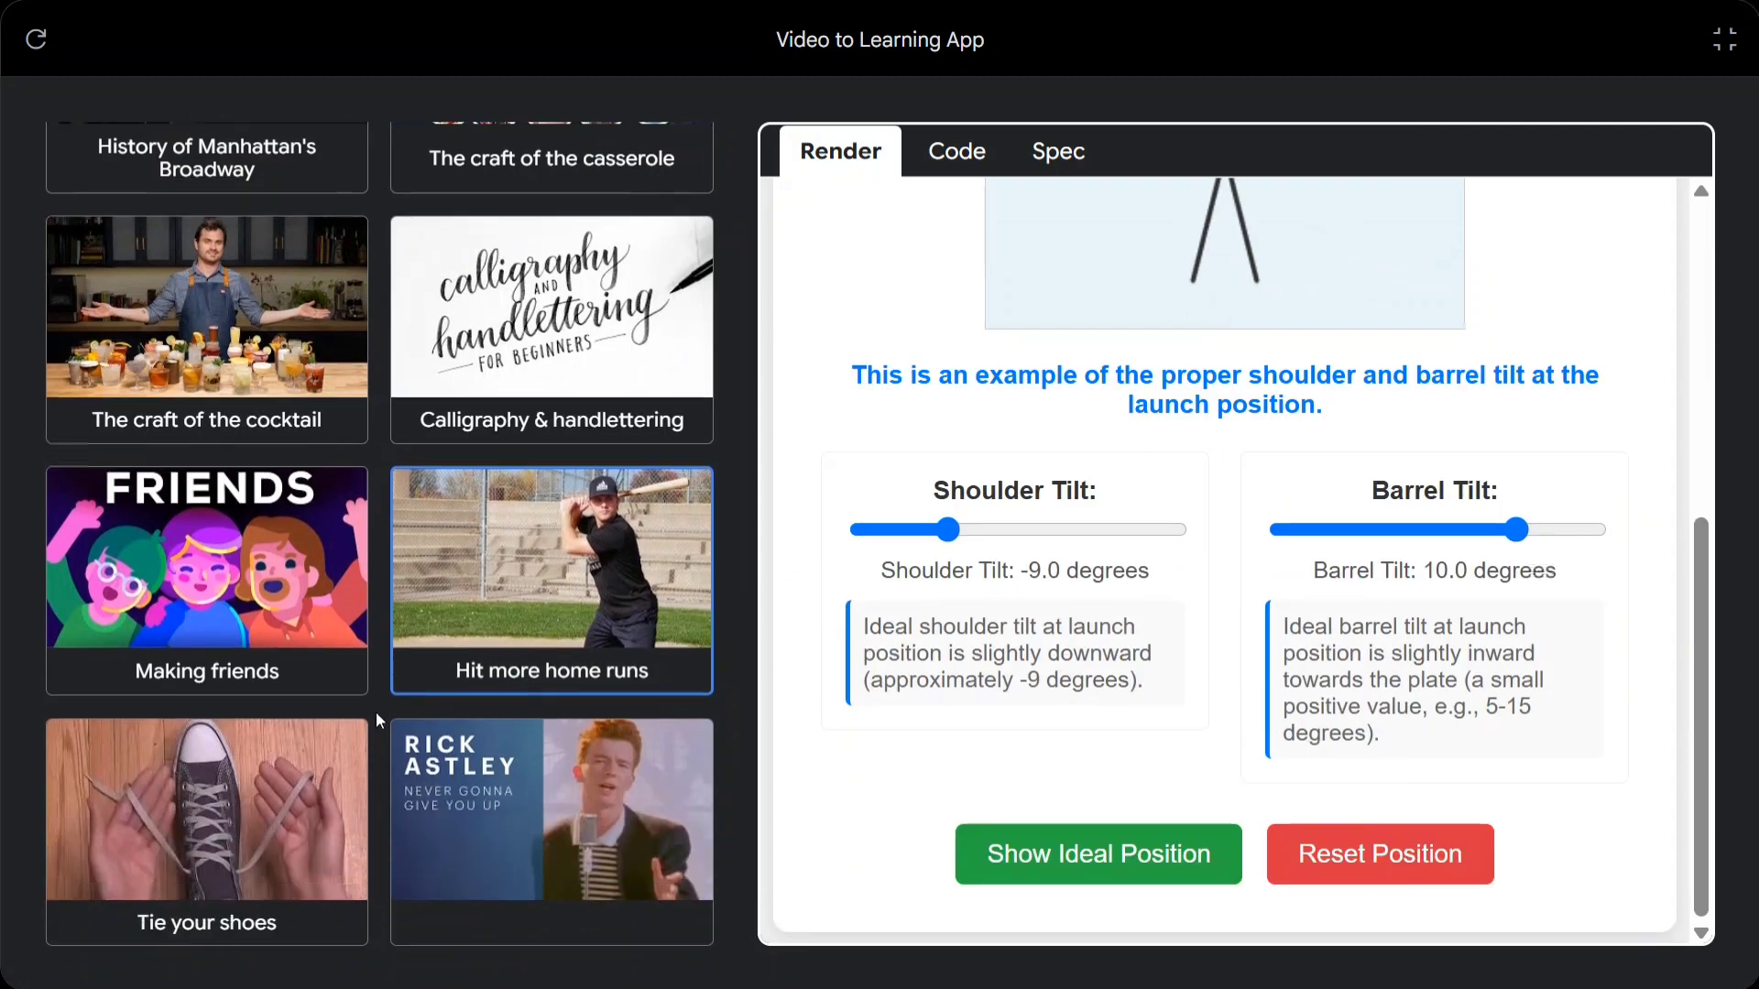
click(231, 791)
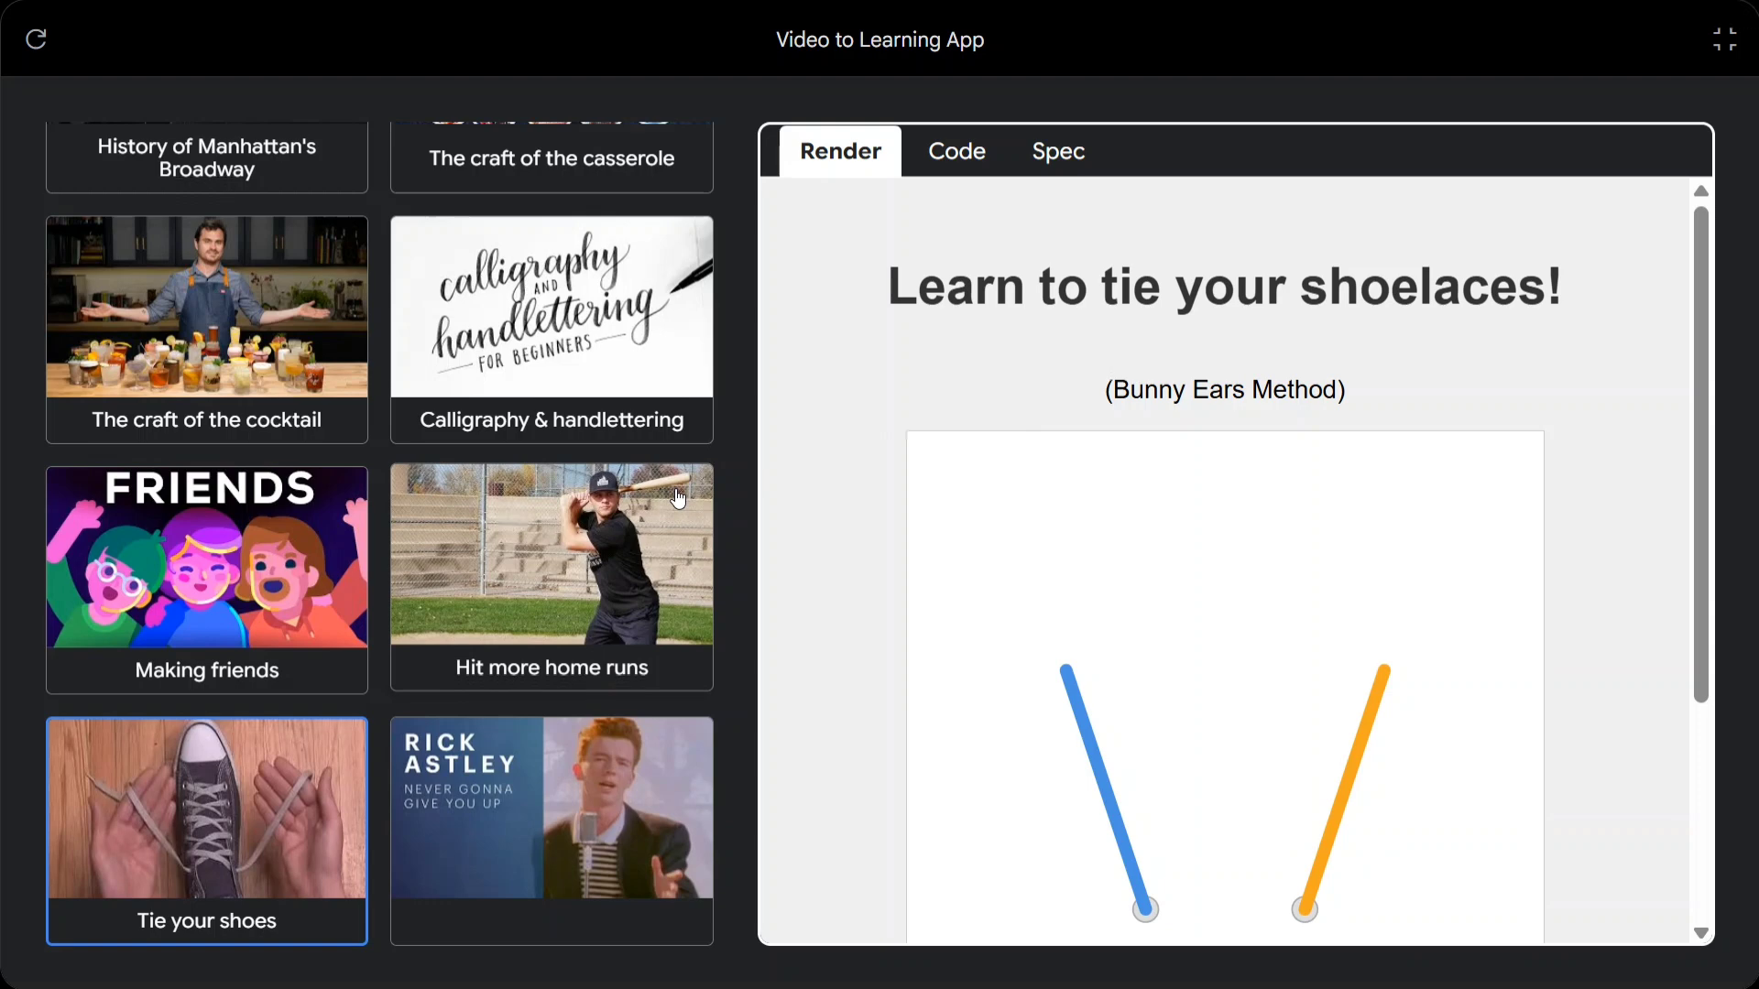
Reset the shoelace lesson and start it again from the beginning
scroll(1380, 372, down, 3)
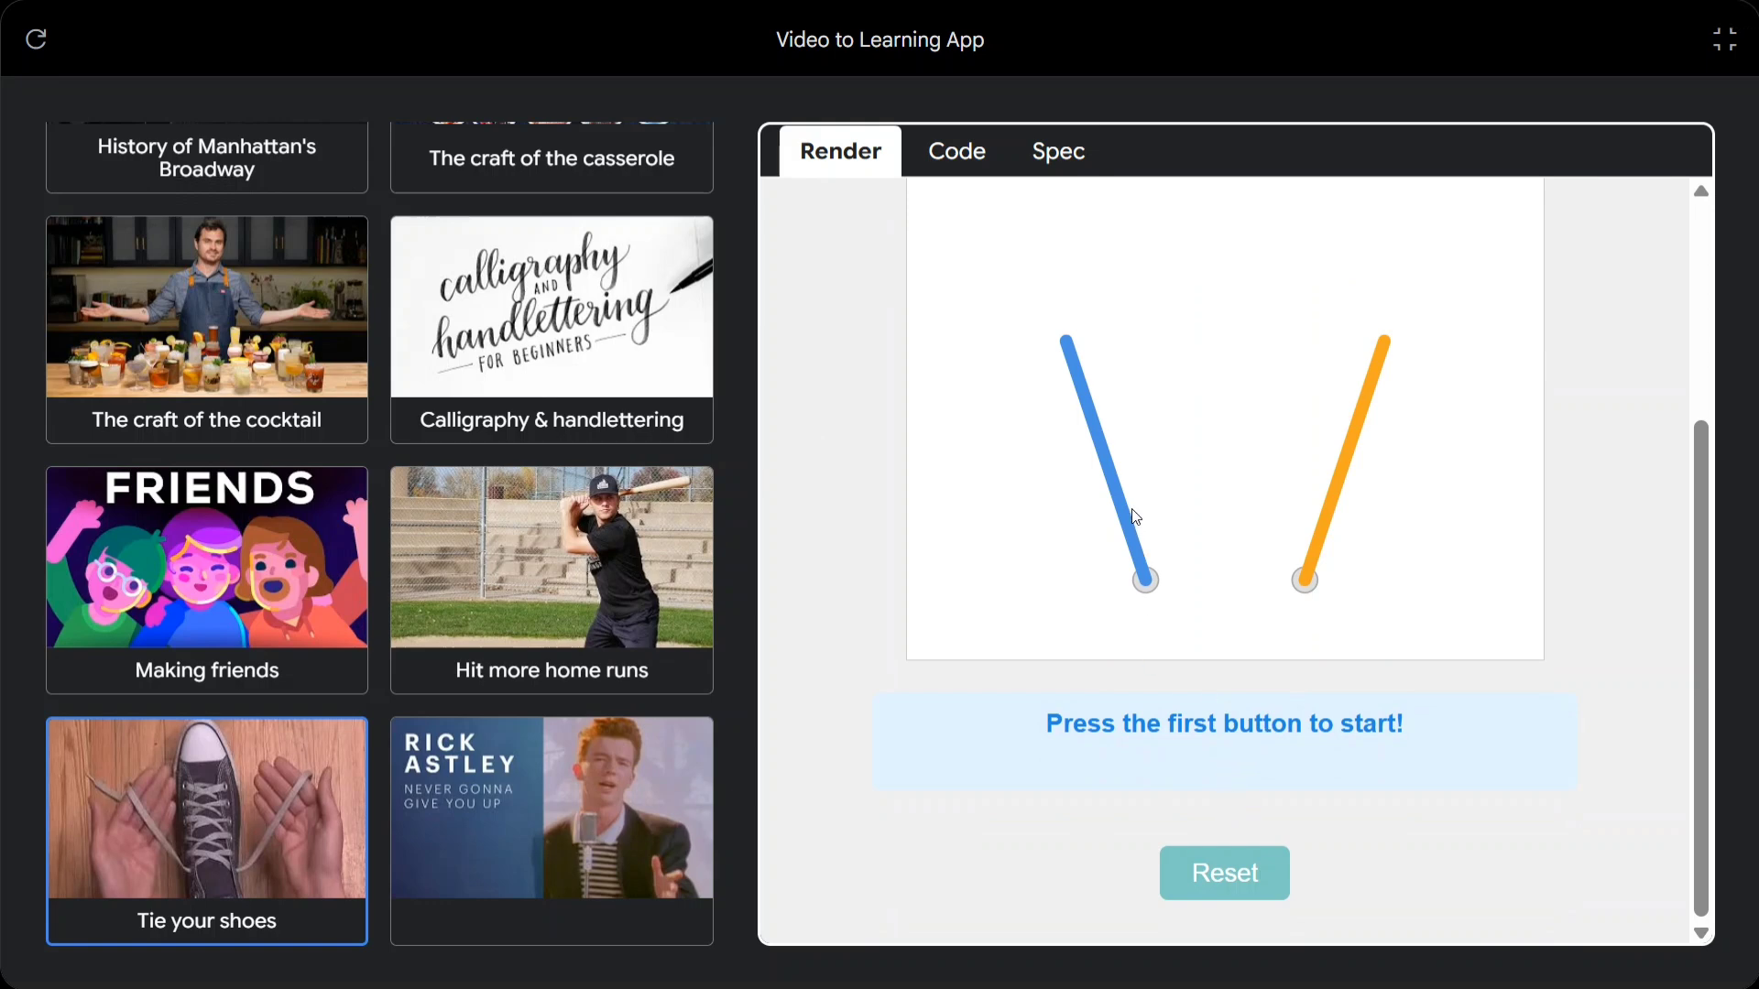
click(1196, 889)
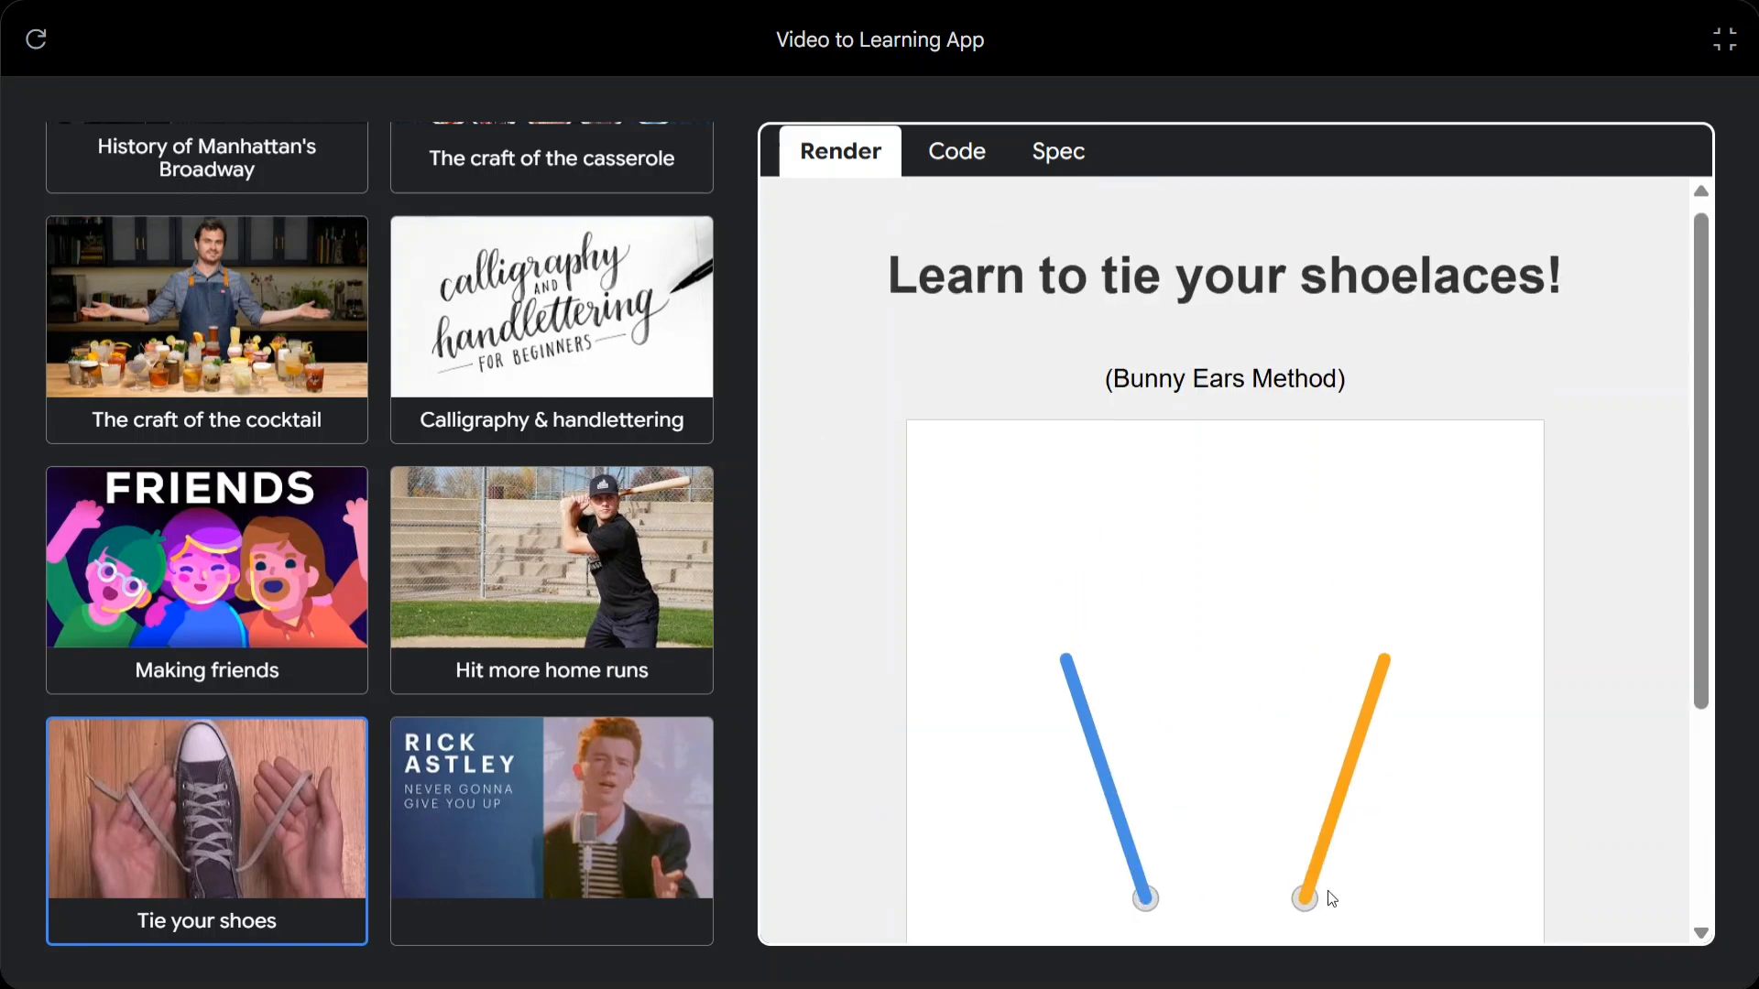
scroll(1332, 898, down, 3)
click(1235, 875)
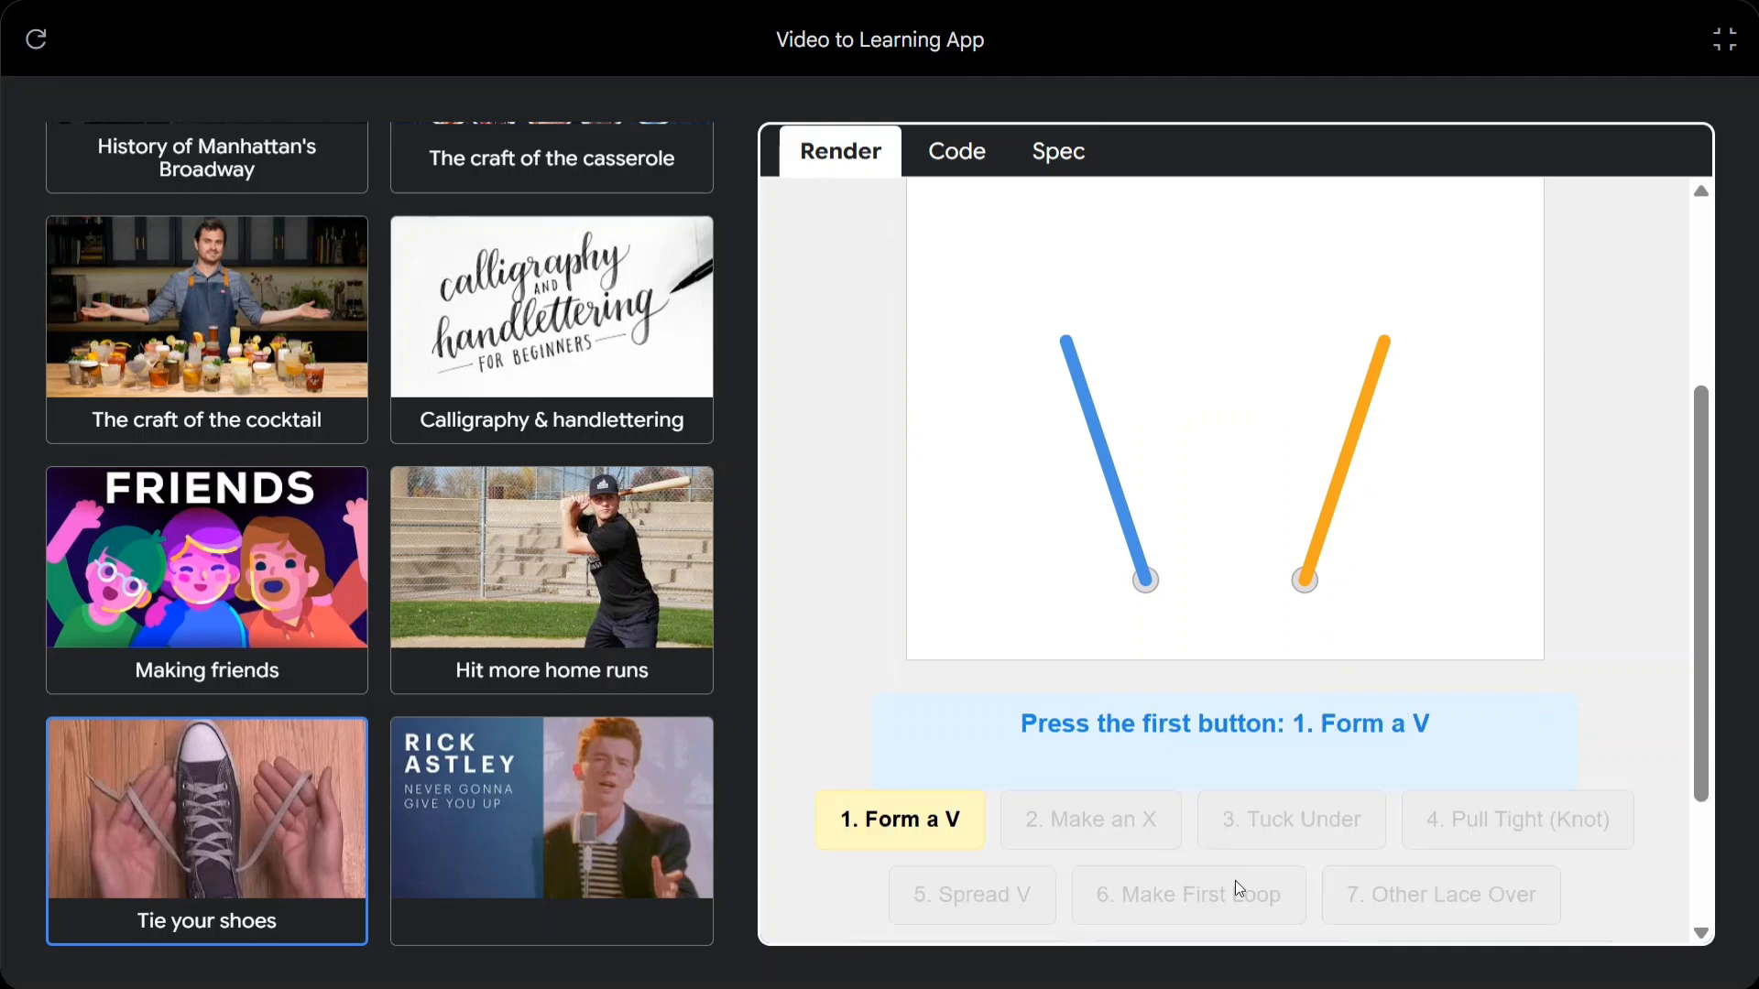
Do tying steps Form a V, Make an X and Tuck Under, then load the Rick Astley example's app
click(903, 822)
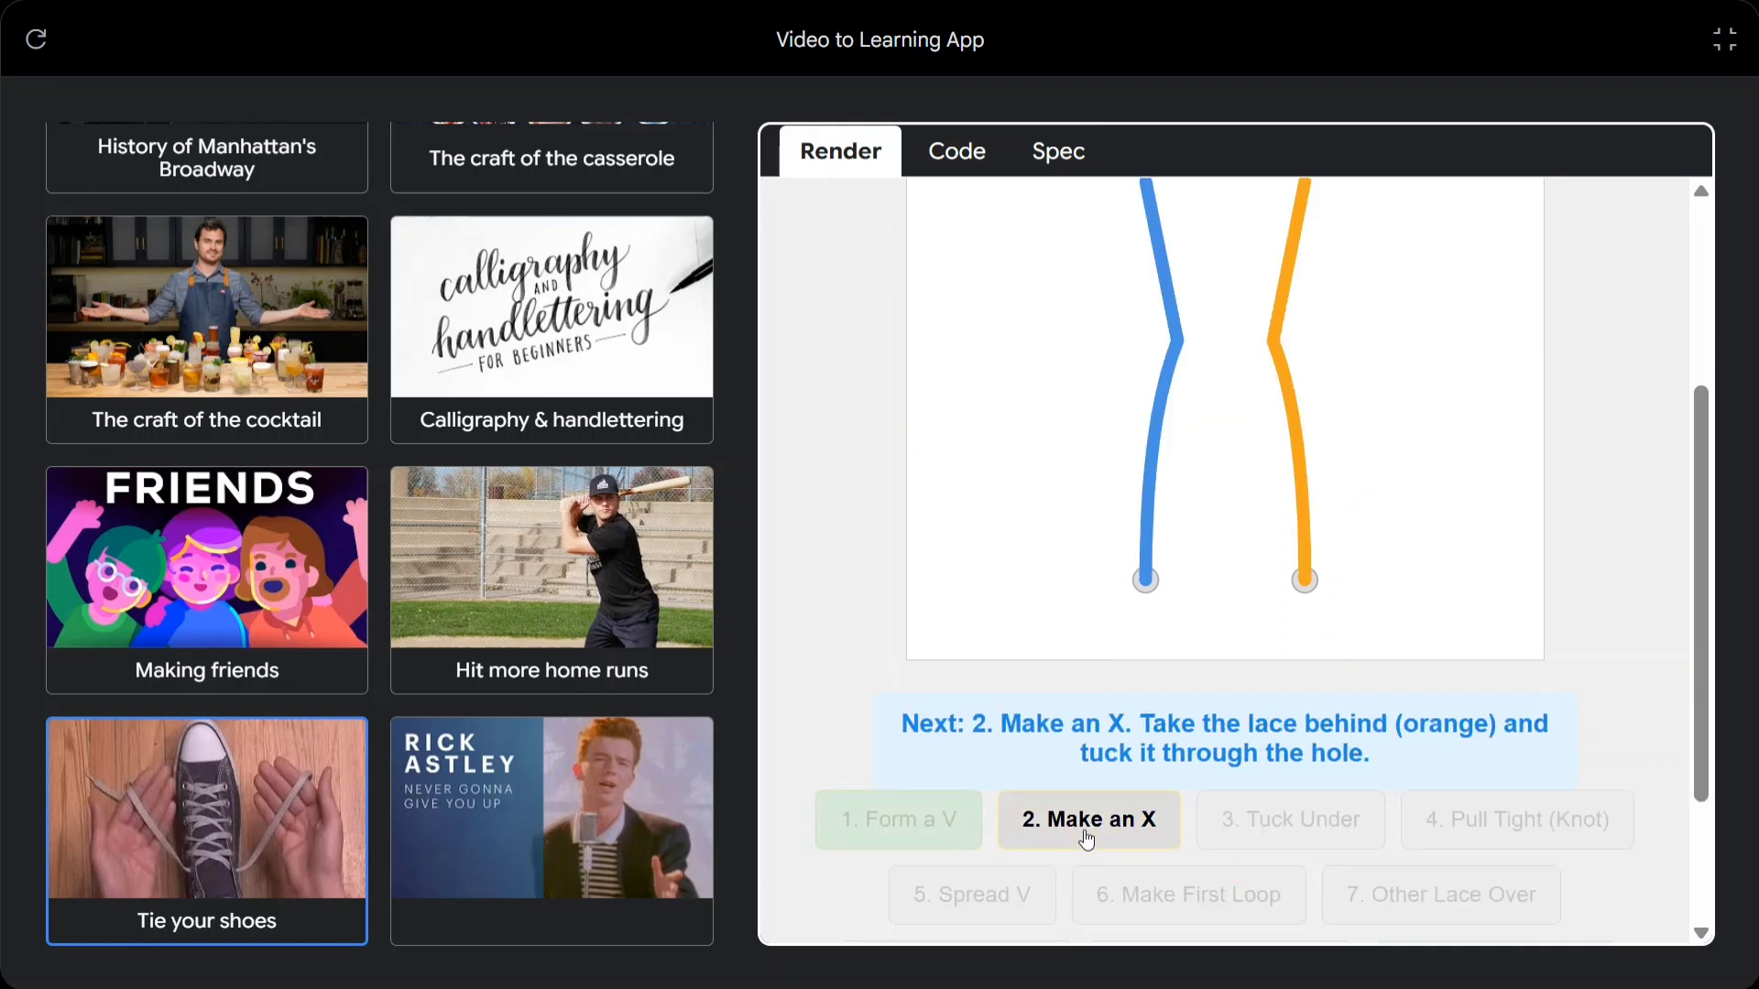
click(1083, 829)
click(1329, 827)
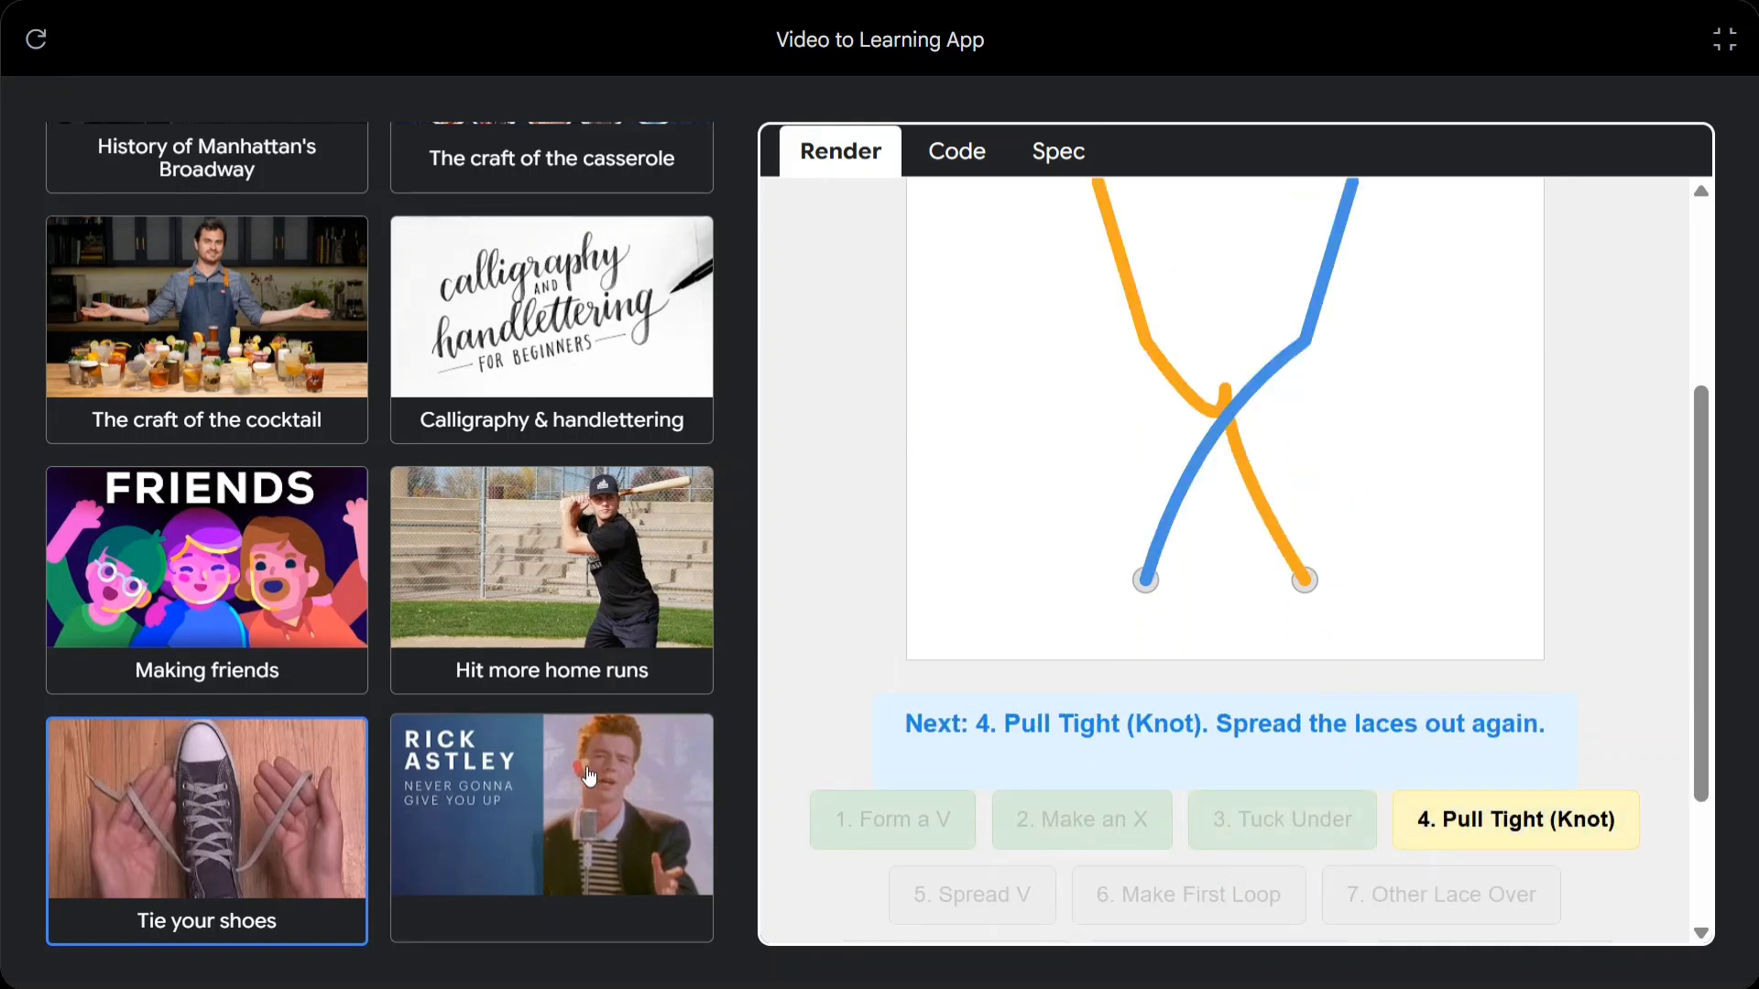
click(538, 795)
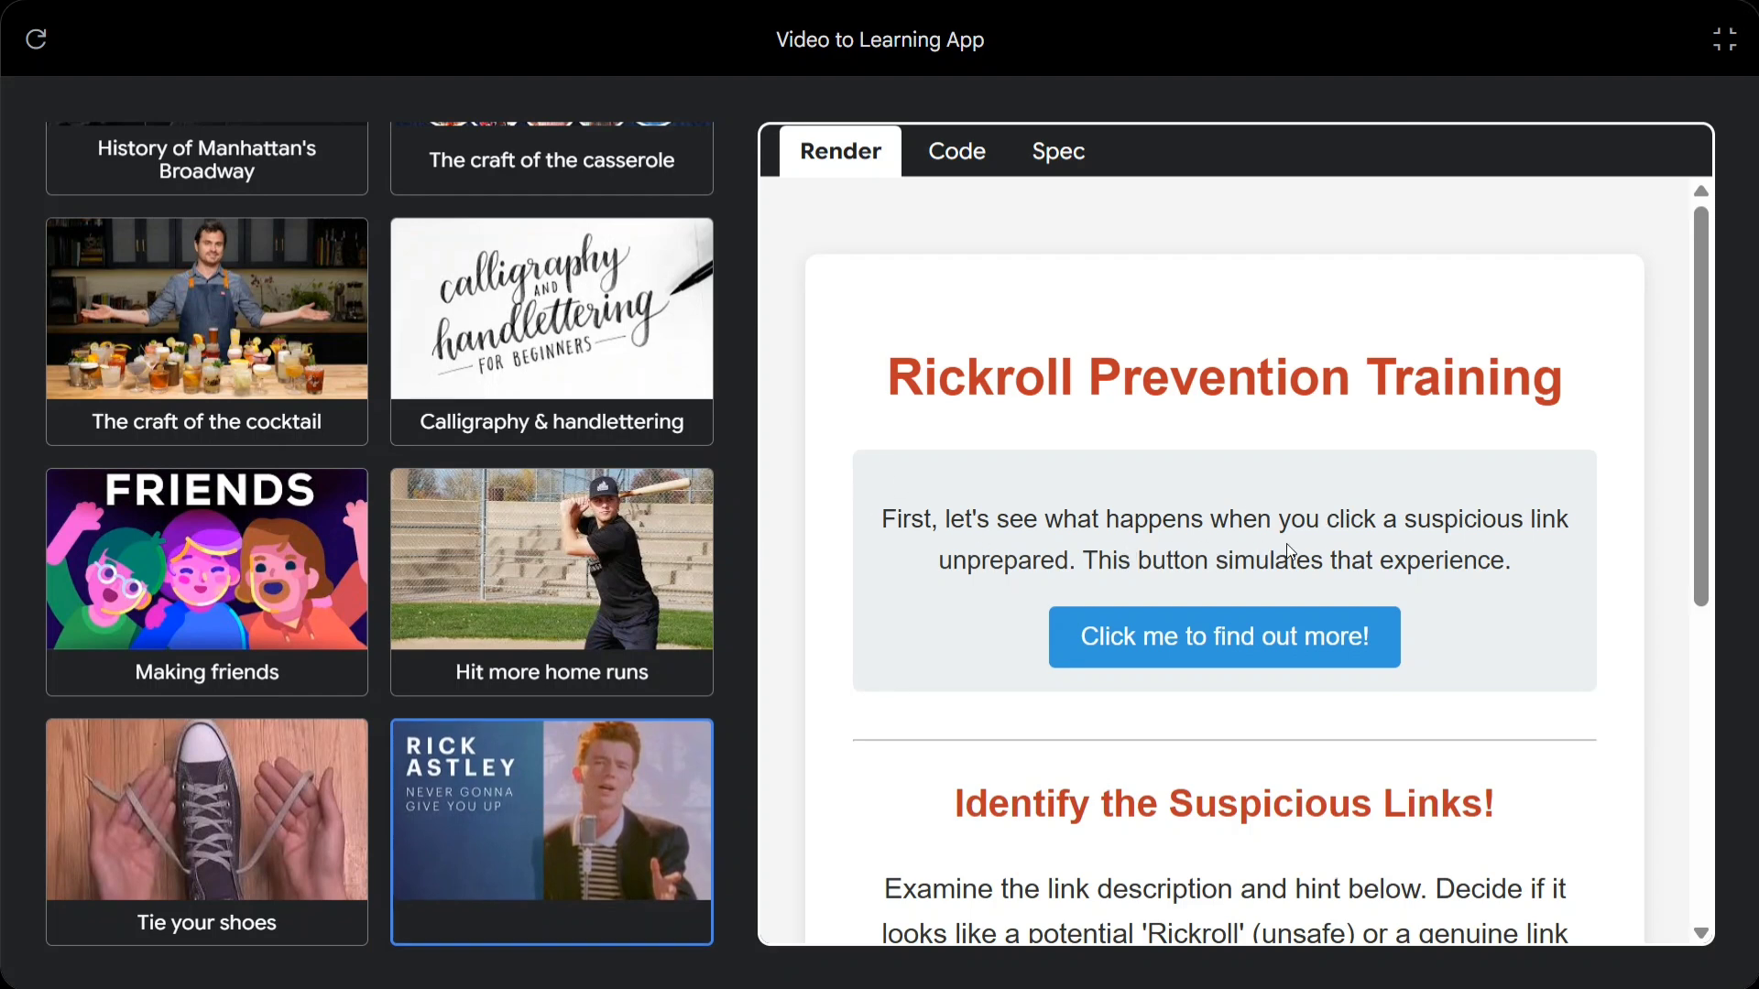
In the Identify the Suspicious Links quiz, mark the free iPhone link as safe
scroll(1288, 504, down, 3)
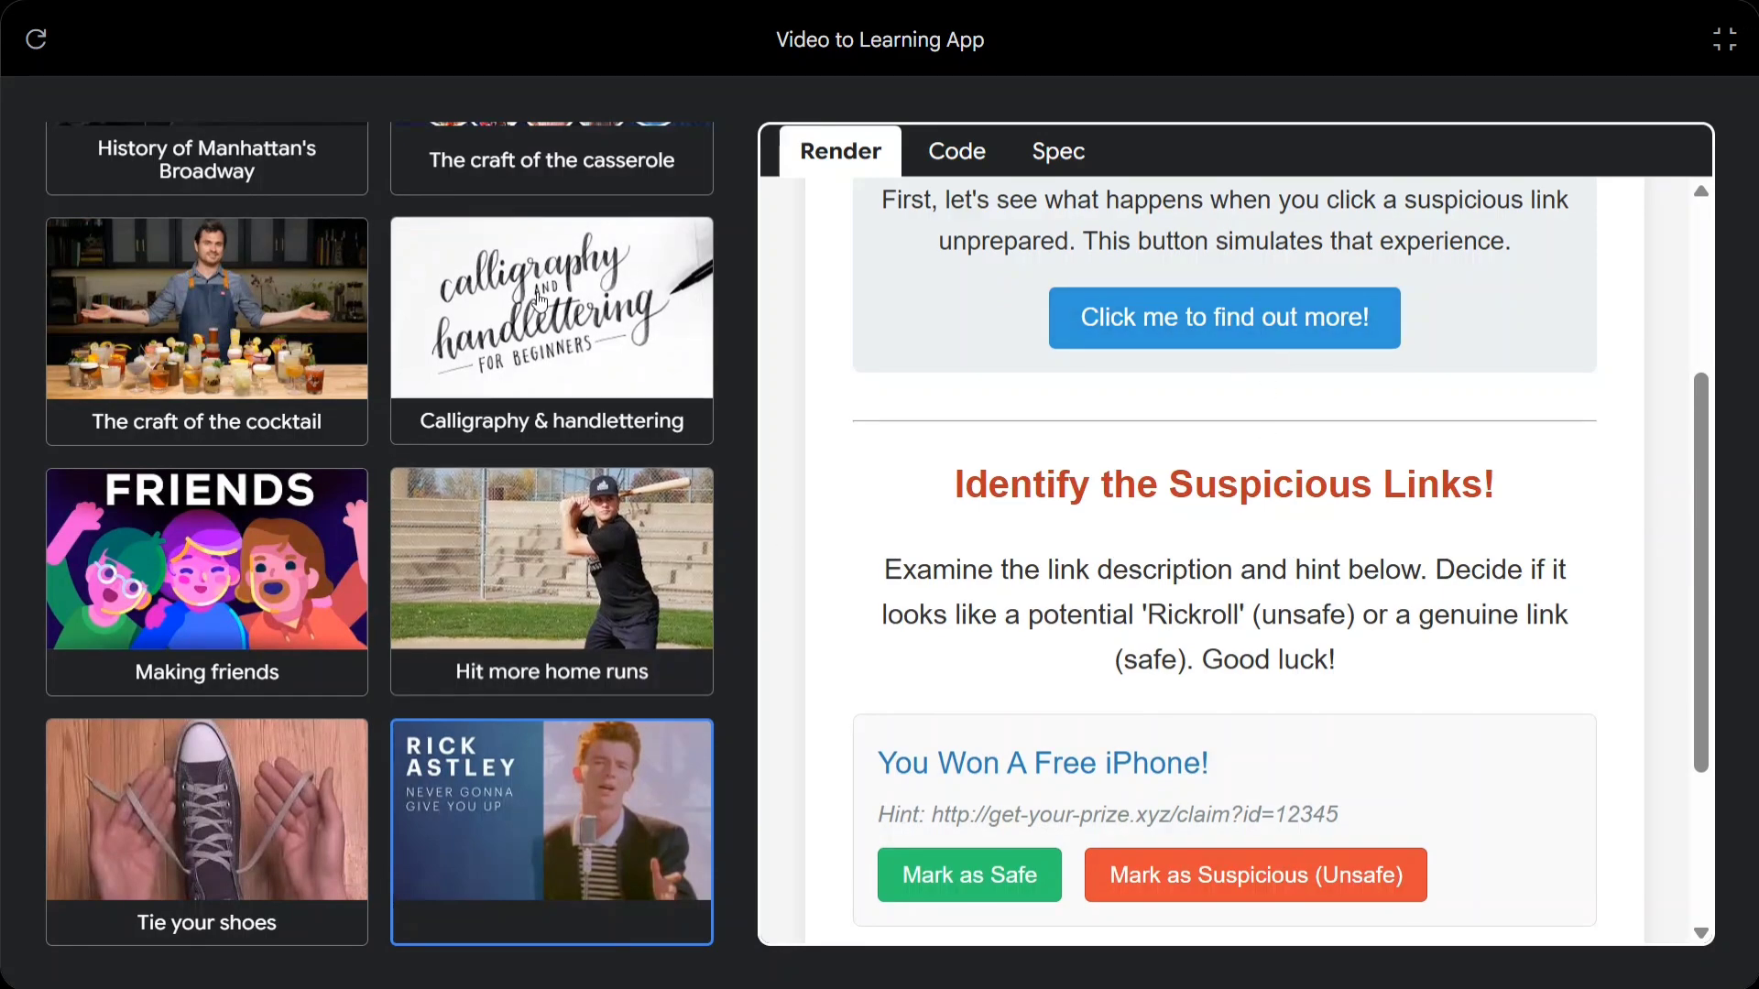
scroll(475, 600, up, 7)
scroll(475, 600, up, 11)
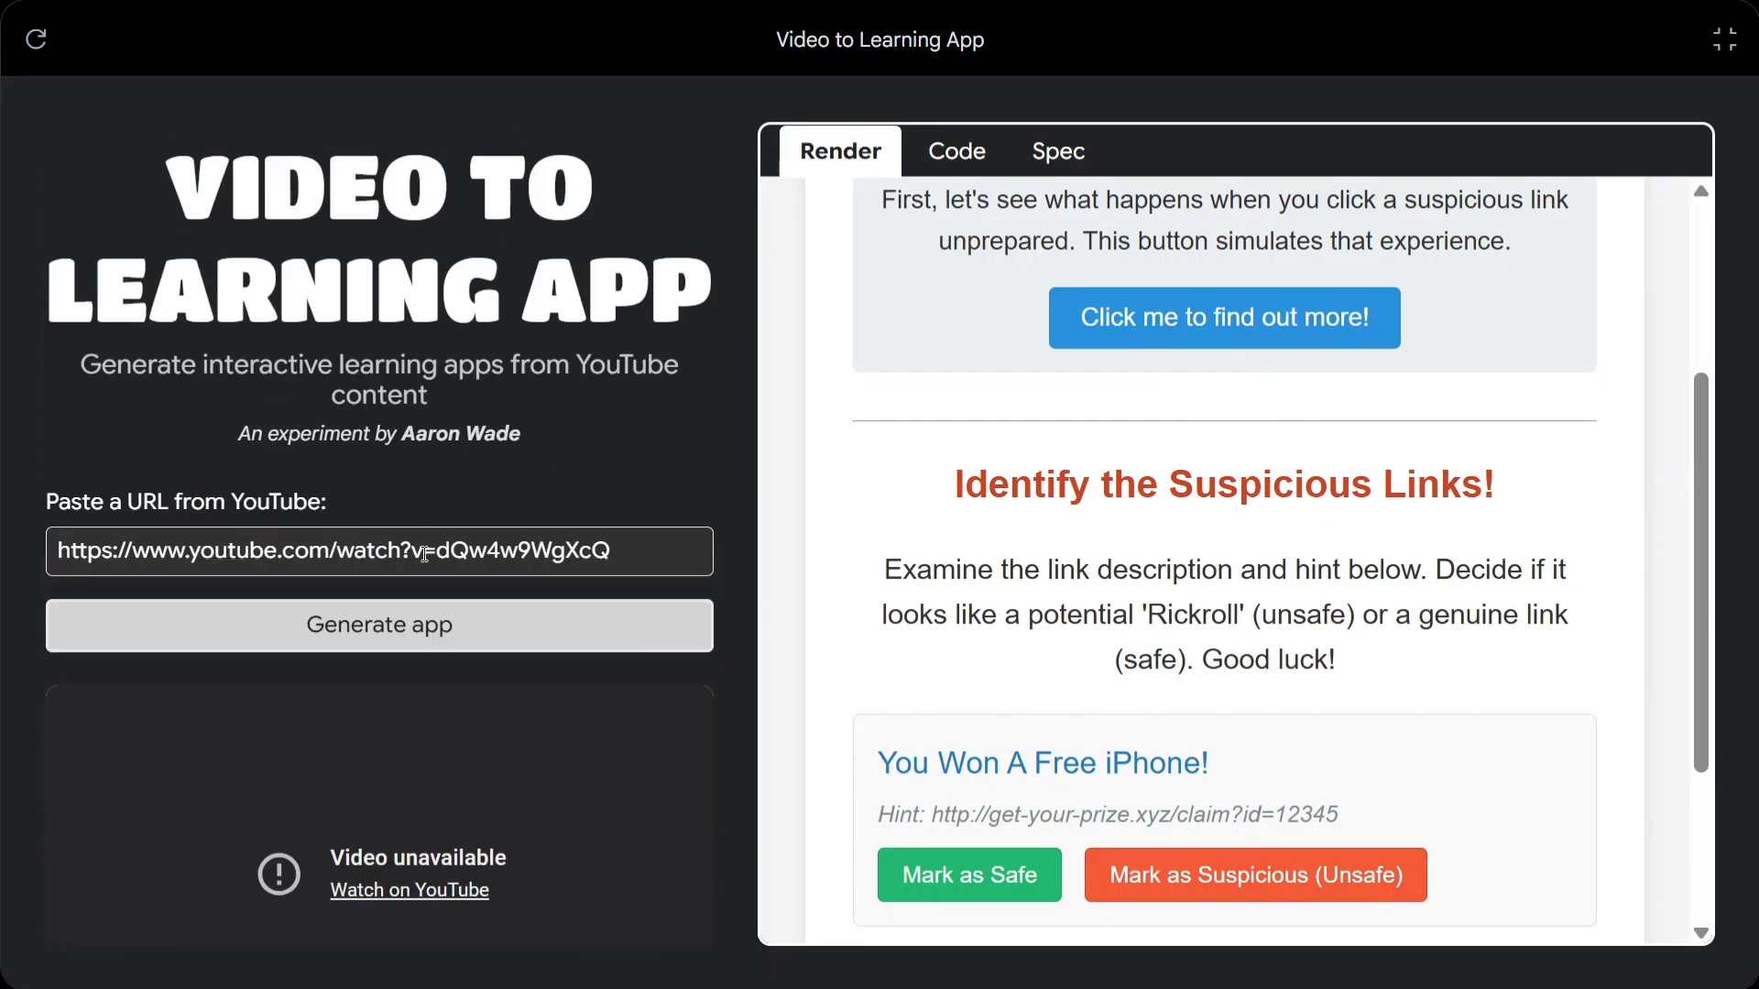
scroll(434, 624, down, 1)
scroll(434, 624, down, 10)
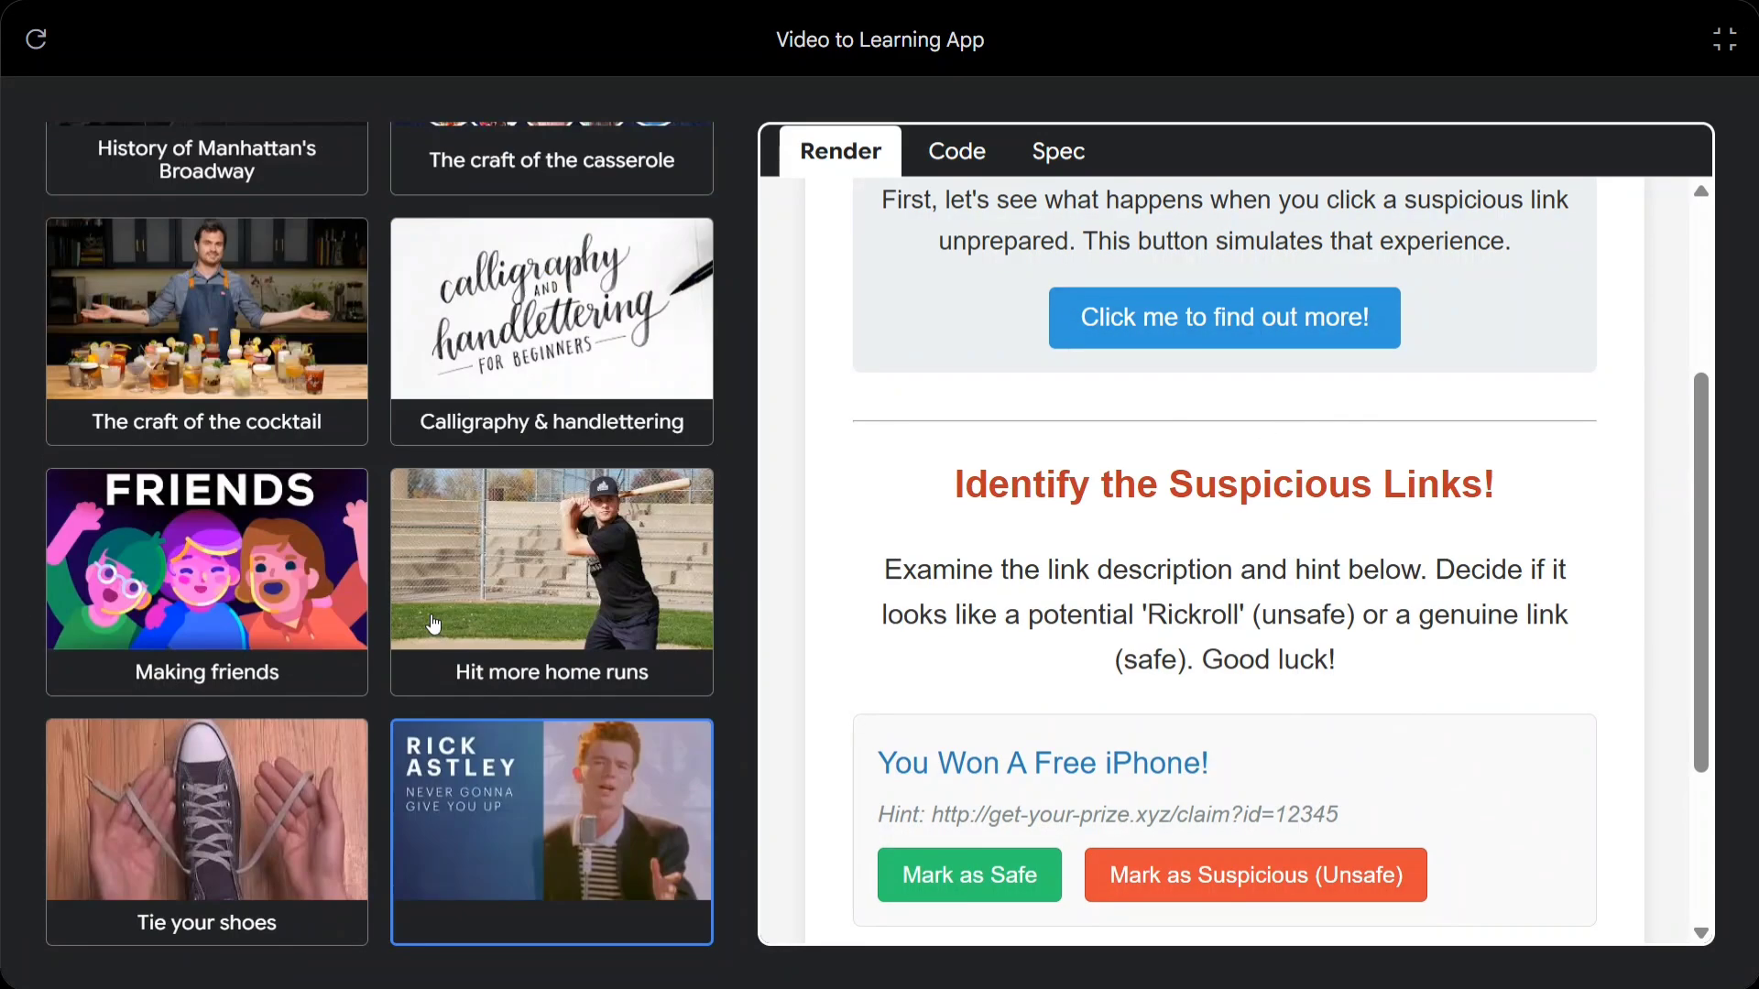
scroll(1002, 527, down, 3)
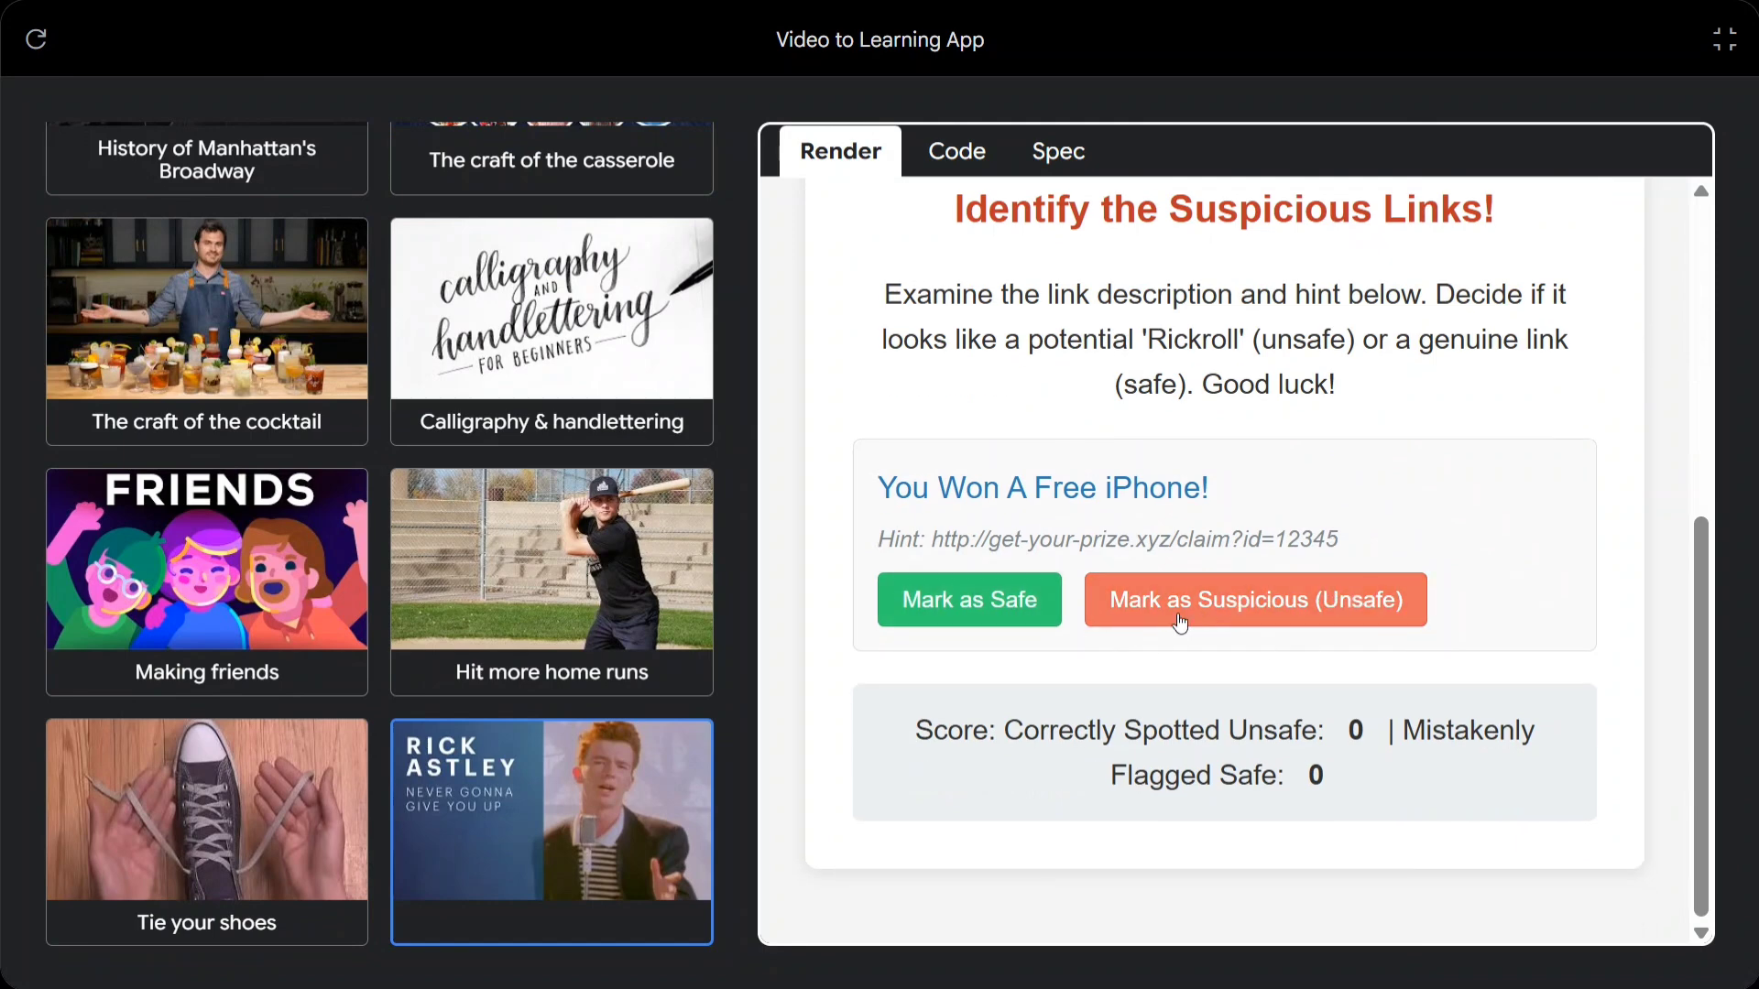
click(1014, 623)
Flag the Bitcoin giveaway link as suspicious and check the resulting score of 1
scroll(1083, 674, down, 3)
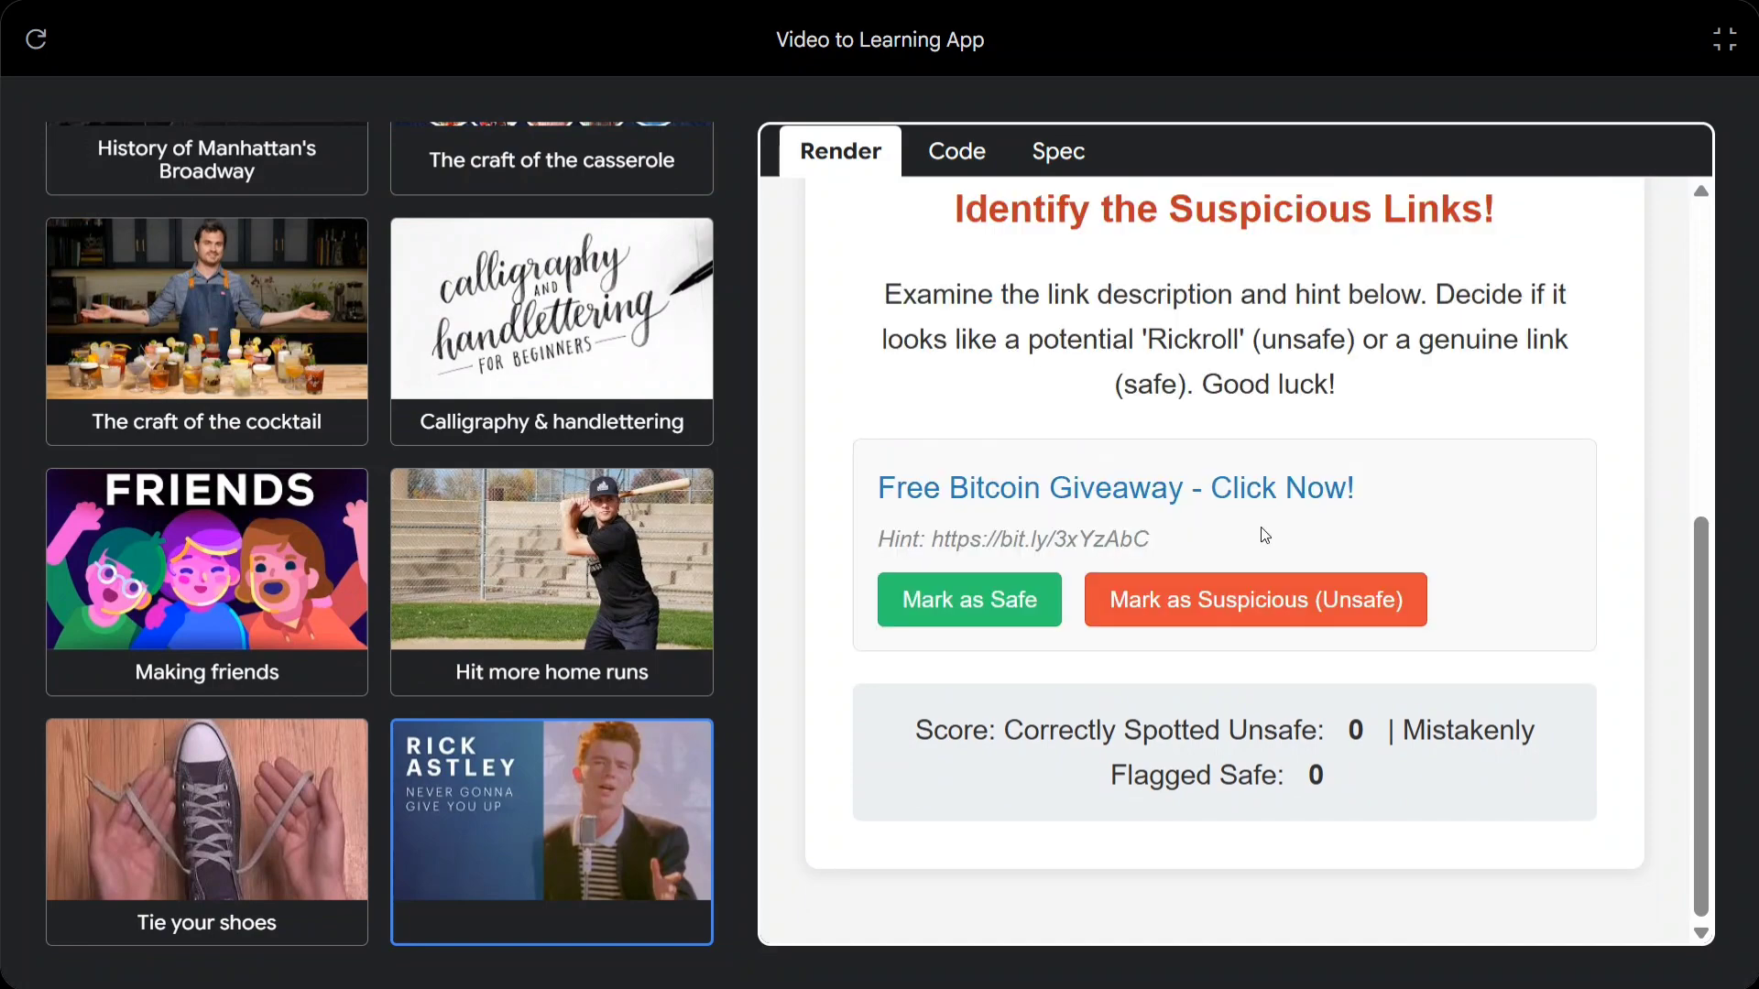
click(1225, 601)
scroll(1225, 601, down, 2)
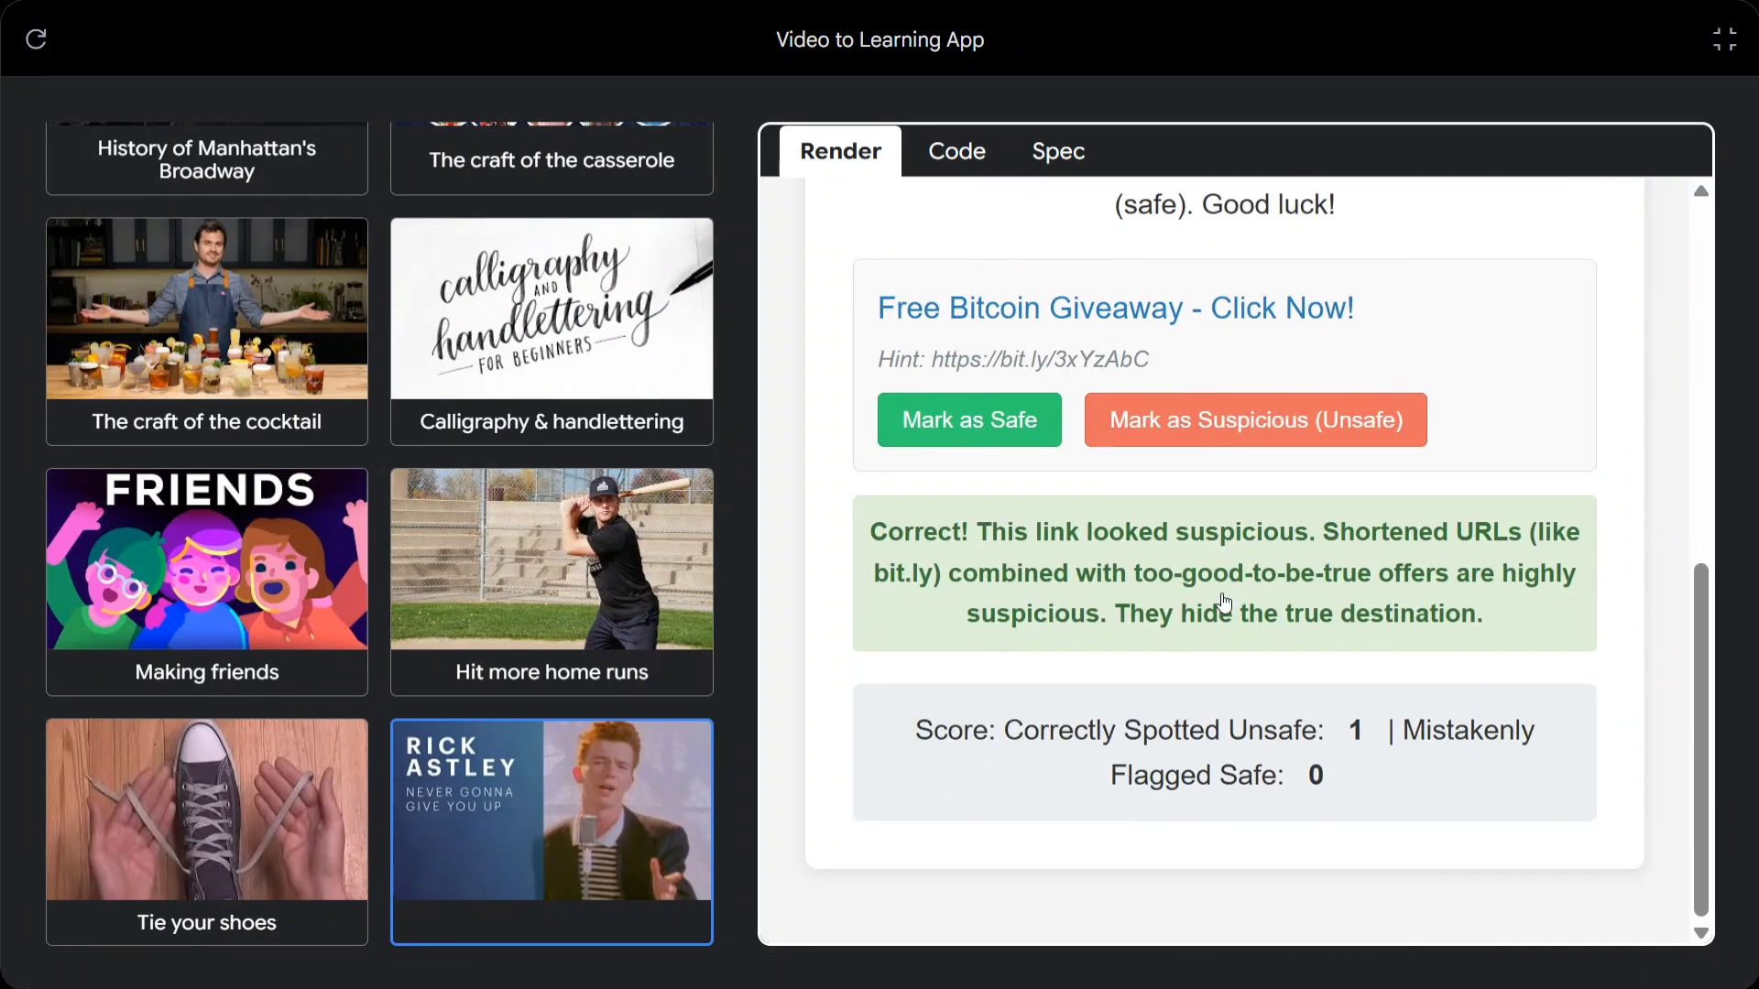
scroll(1276, 634, down, 2)
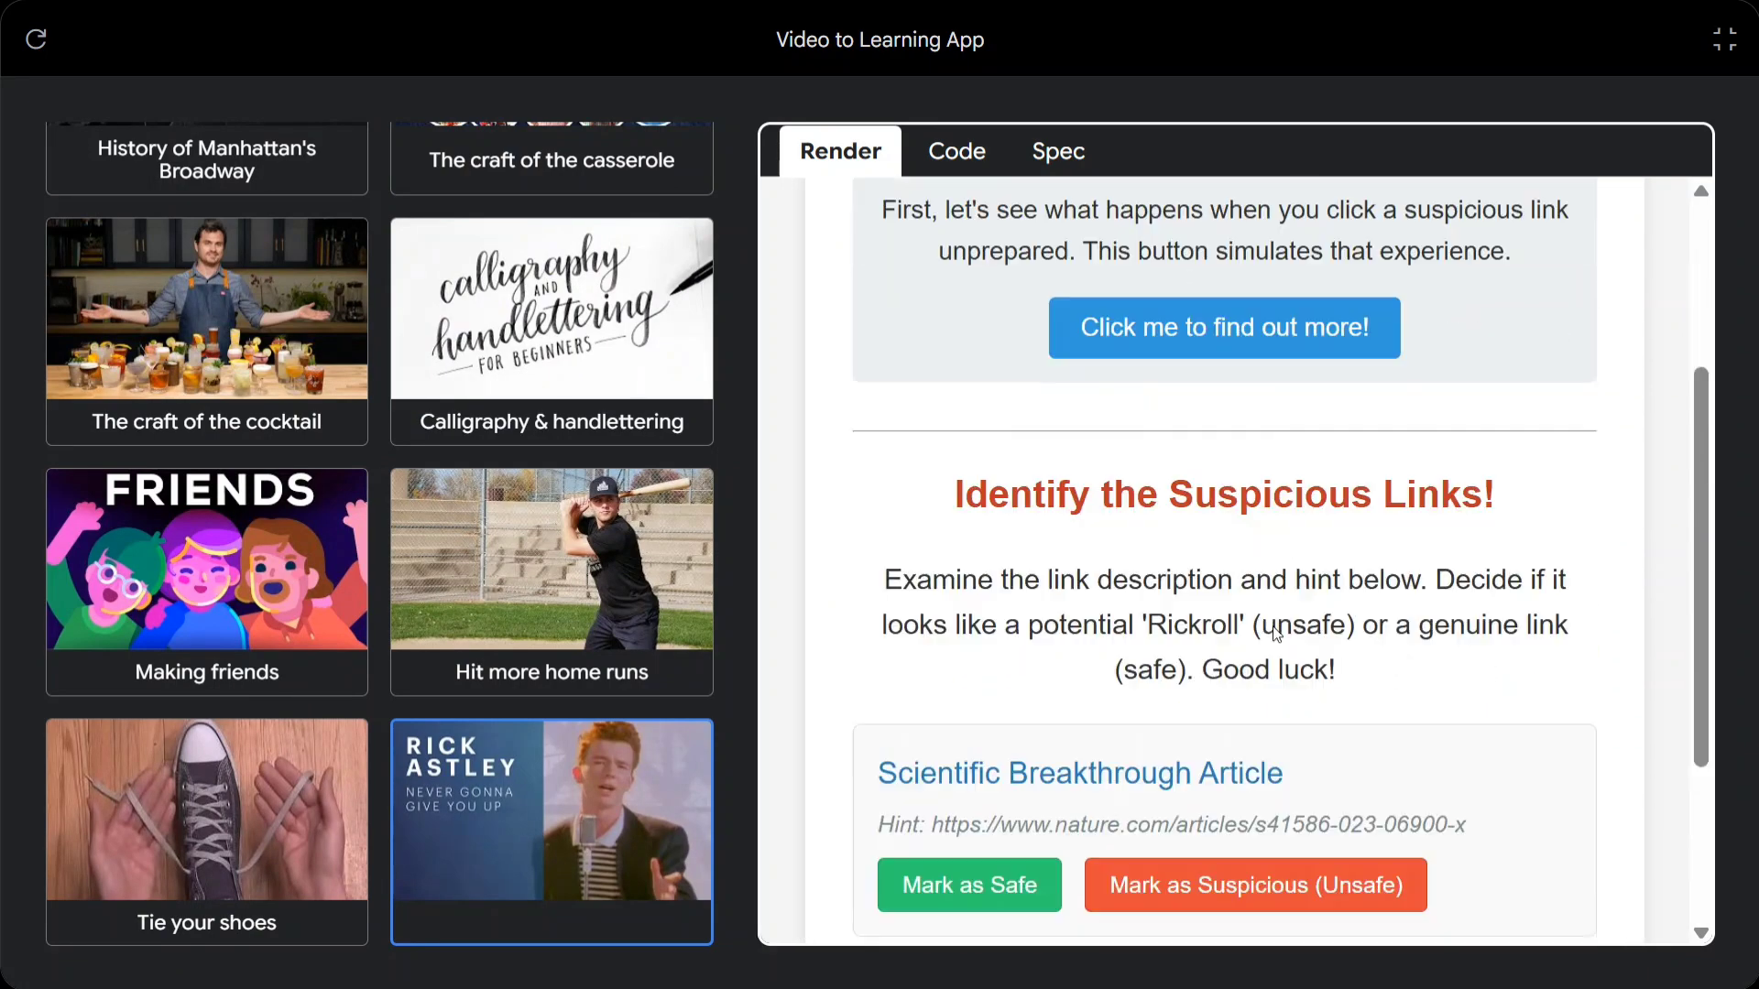
scroll(1276, 632, down, 3)
scroll(1276, 634, up, 6)
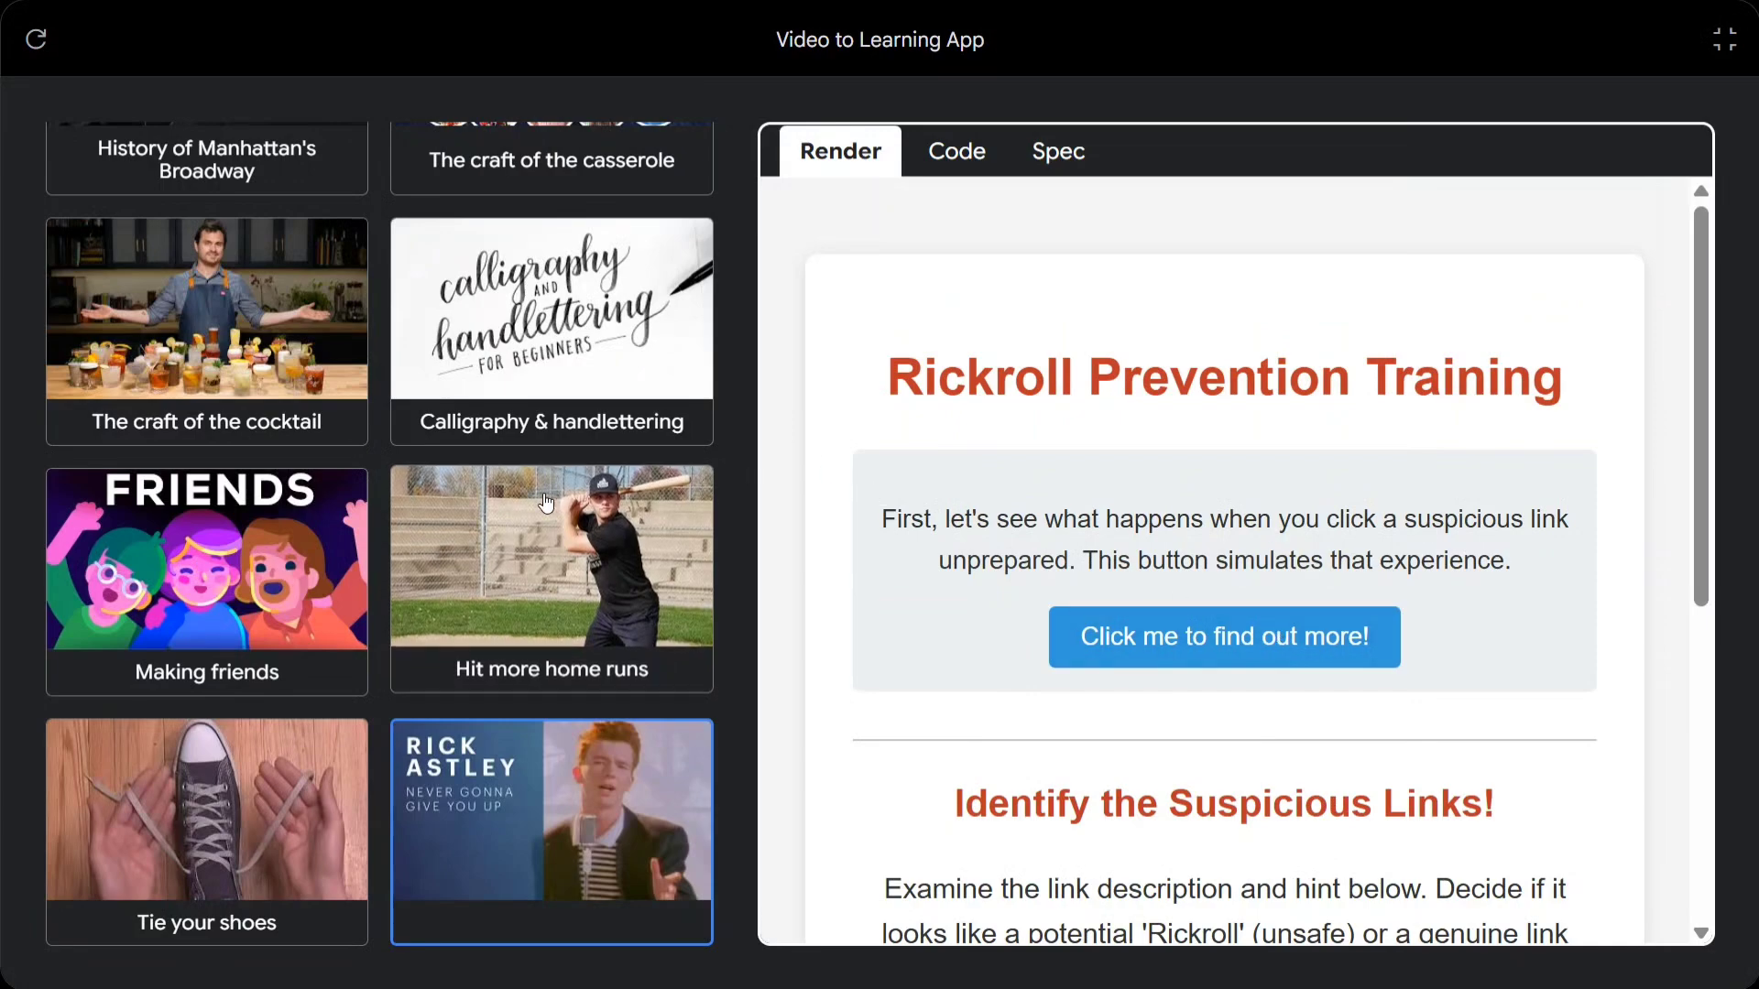
scroll(224, 470, up, 10)
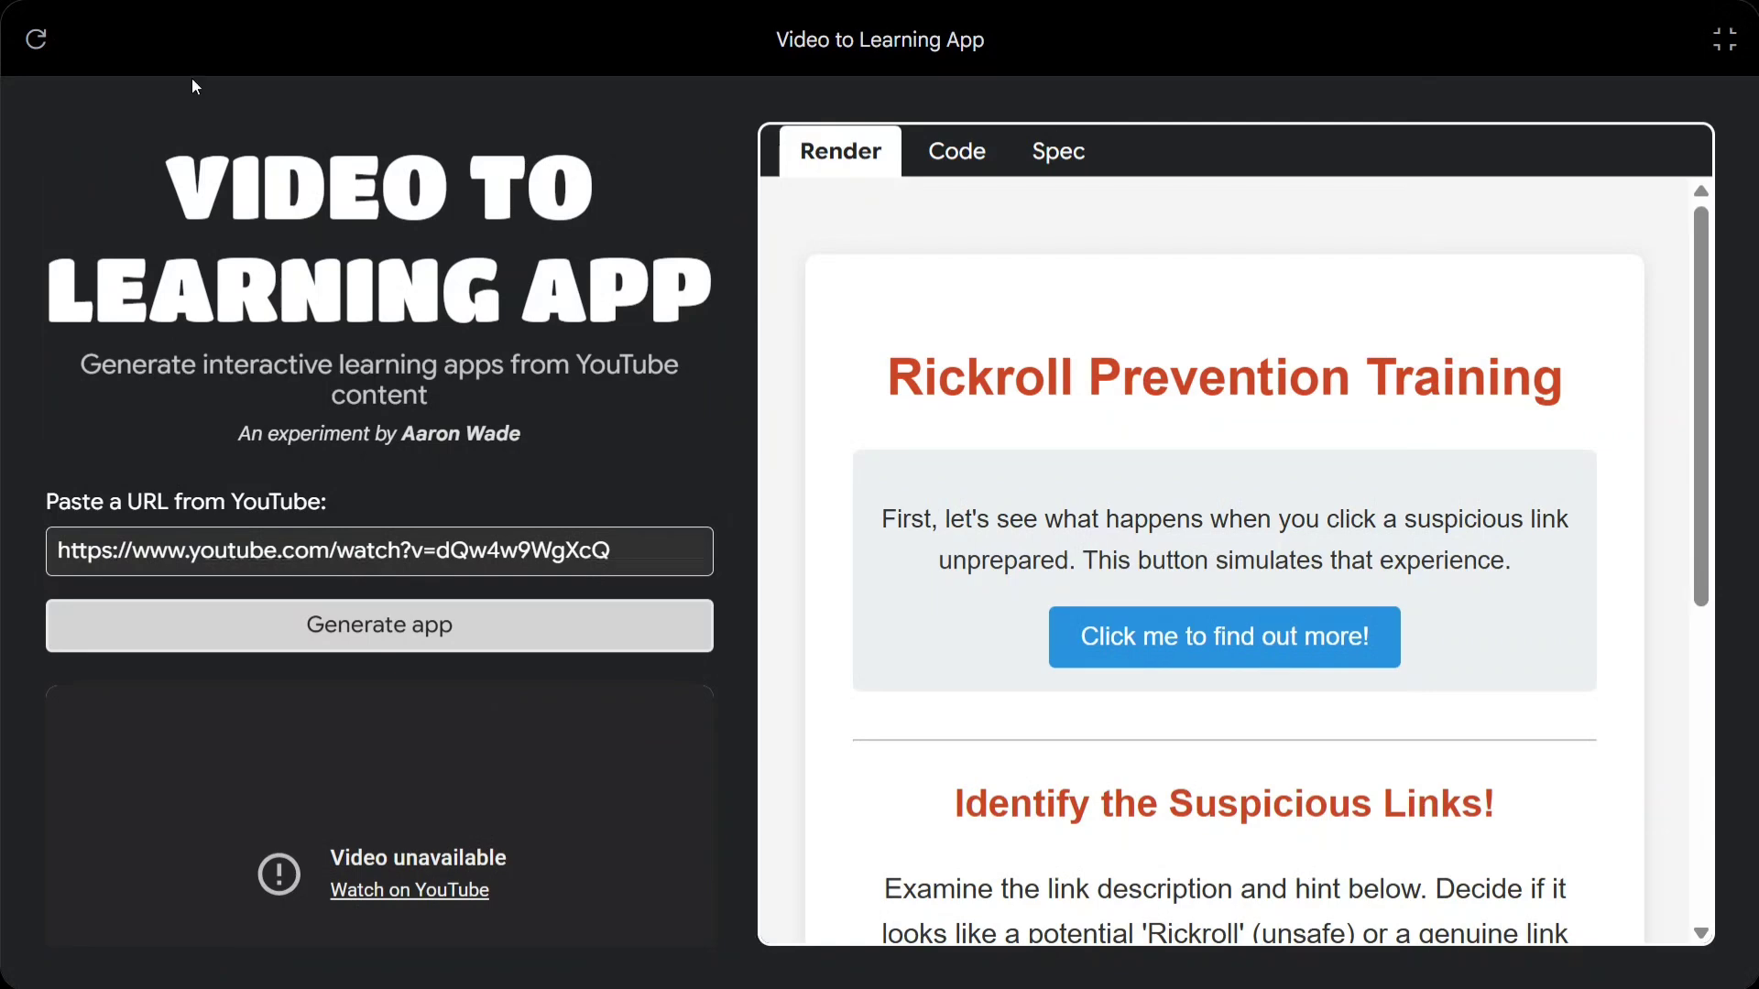